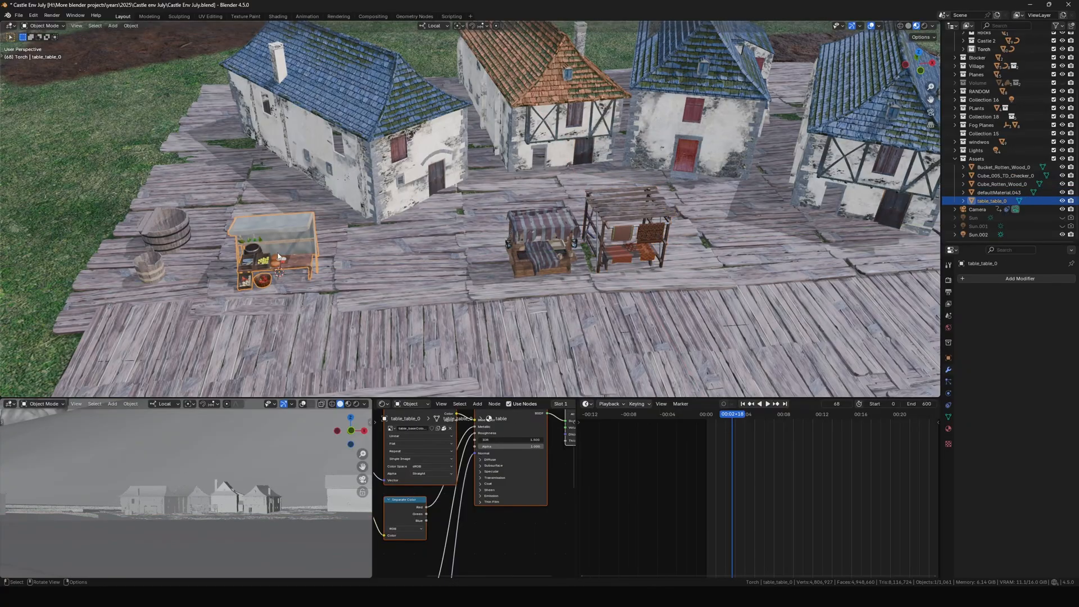
click(562, 247)
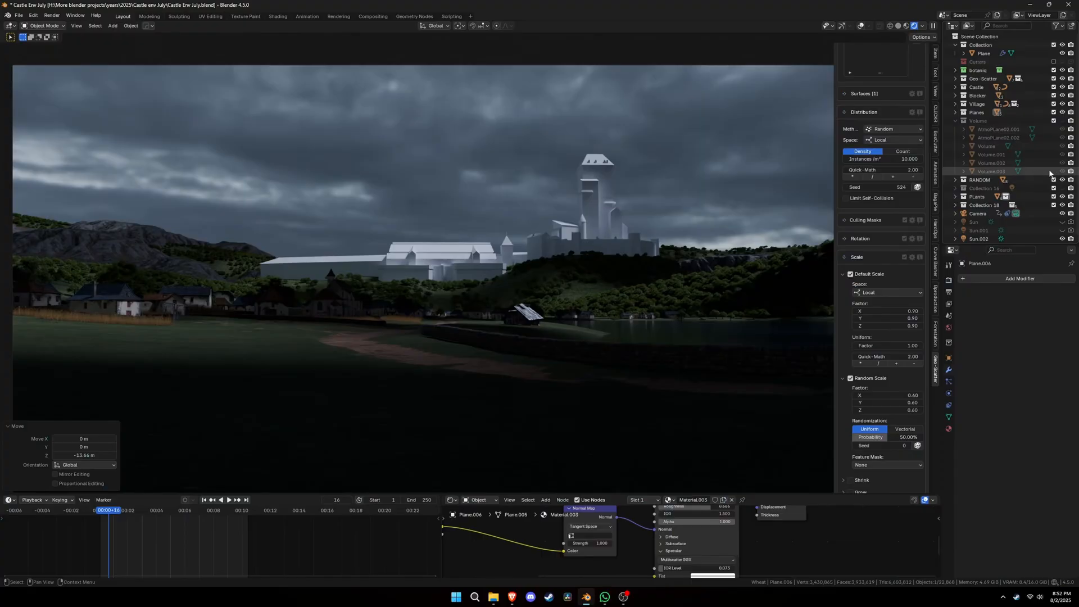
click(1063, 121)
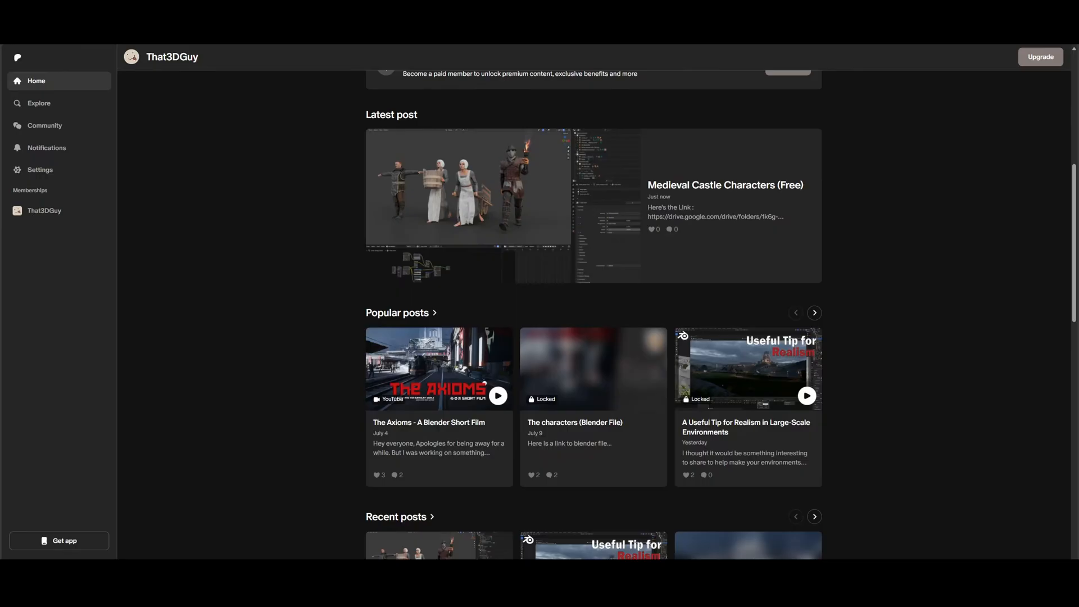
scroll(717, 299, up, 2)
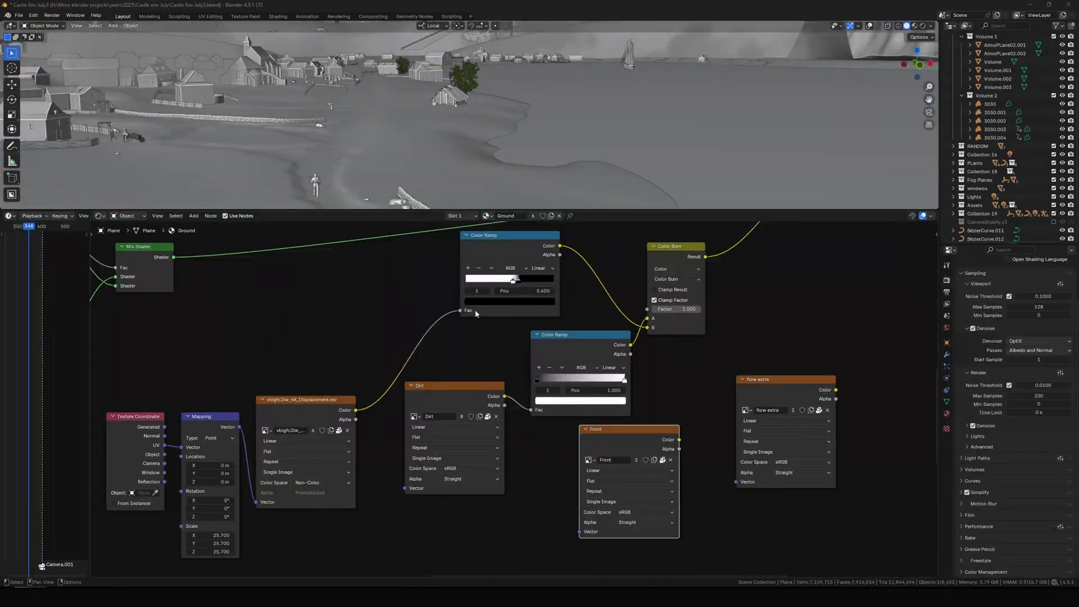
scroll(472, 383, down, 5)
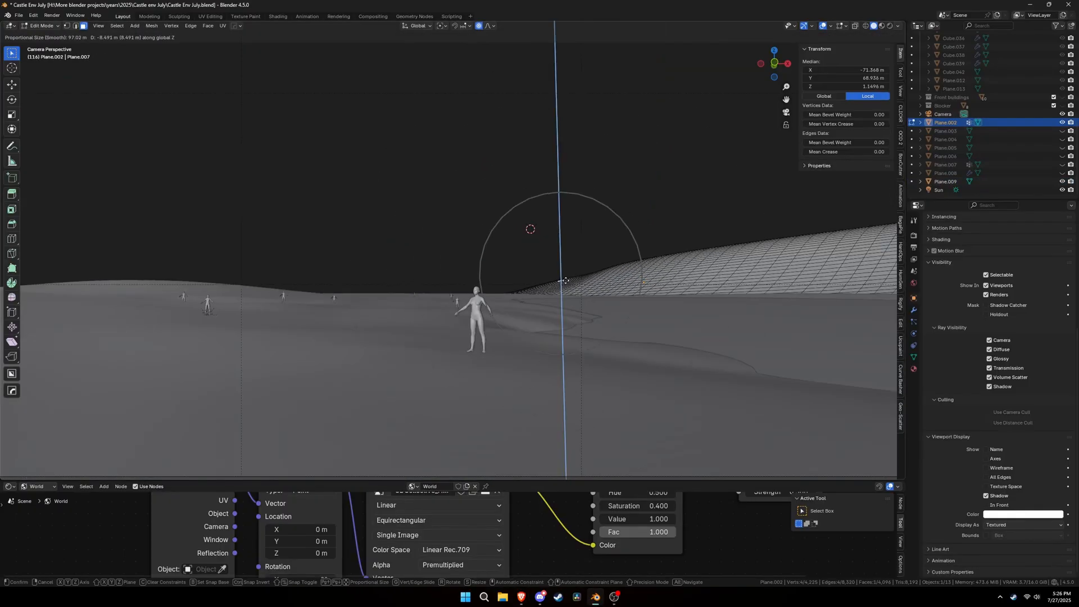
Shape the hill on the background terrain plane by moving its vertices vertically with proportional editing.
click(562, 273)
scroll(568, 293, up, 4)
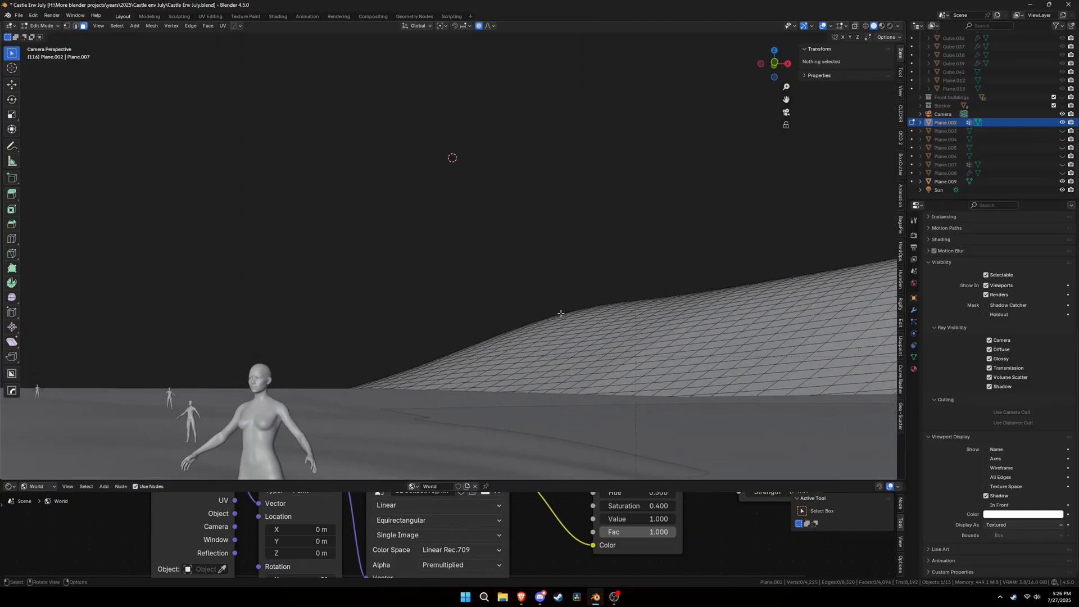
key(g)
key(z)
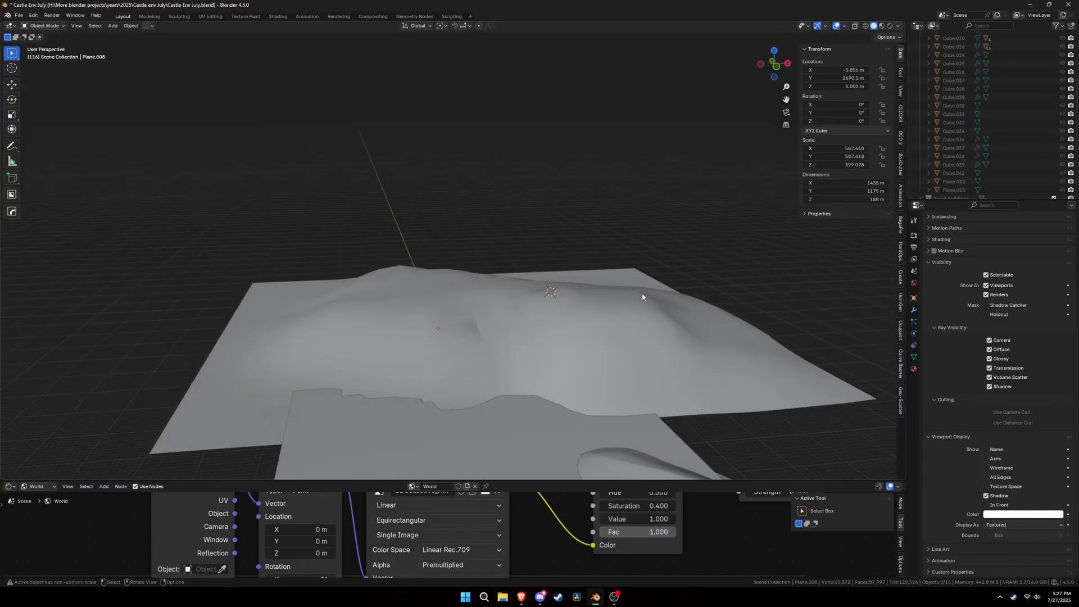
key(Tab)
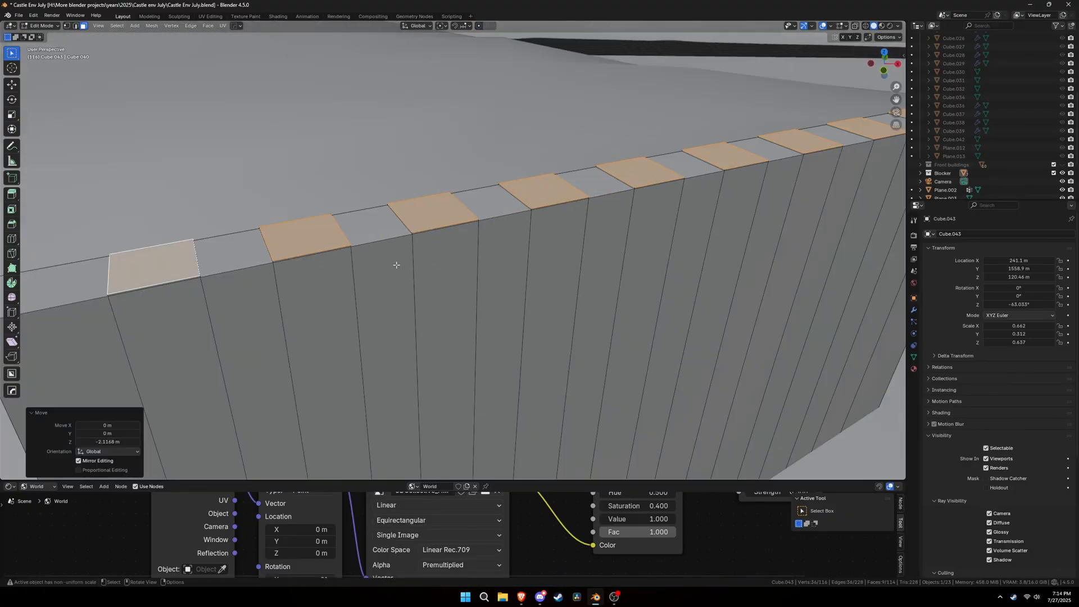
Raise the selected alternating top faces of the castle wall along Z to form battlements, and finish editing the mesh.
key(g)
key(z)
click(397, 222)
key(Tab)
scroll(397, 222, down, 10)
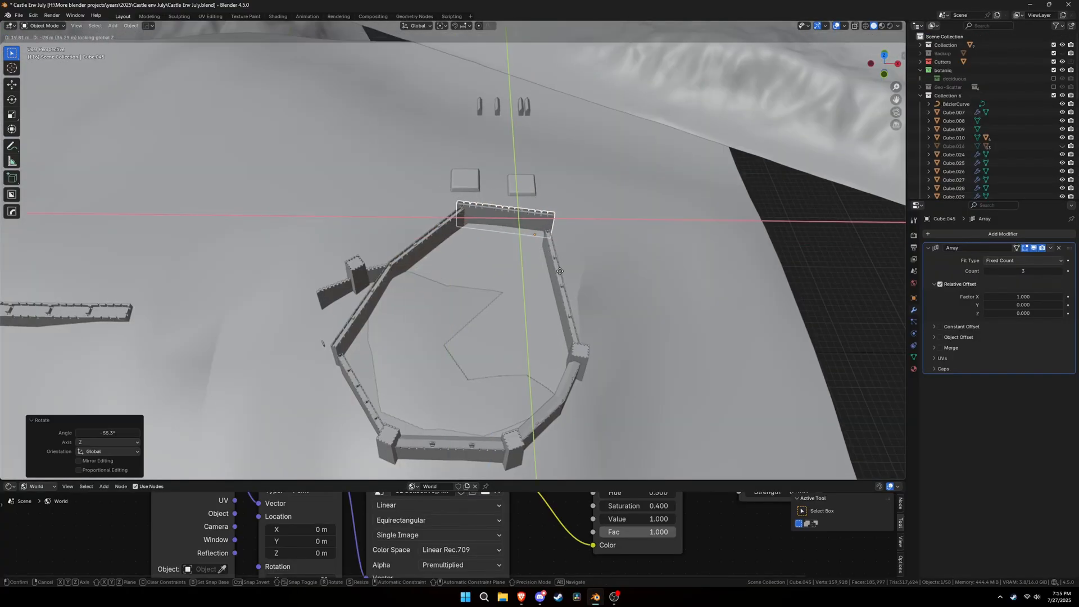
Move and rotate the three-part arrayed wall segment to close the gap at the back of the castle's wall ring.
key(g)
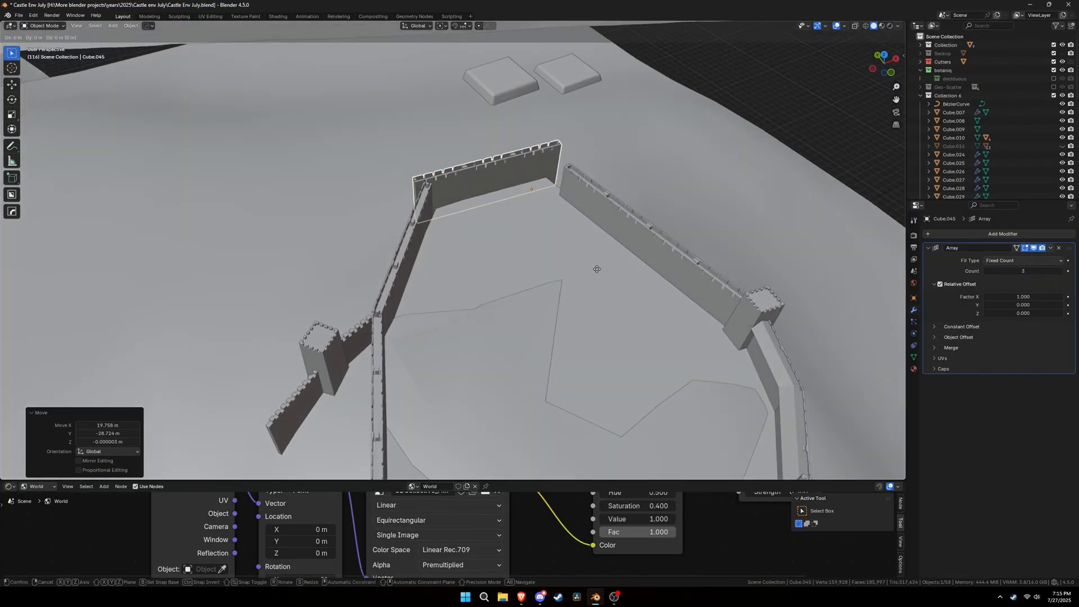
click(597, 269)
key(r)
click(596, 284)
key(g)
key(y)
click(595, 294)
middle_drag(595, 294, 584, 225)
middle_drag(510, 255, 478, 292)
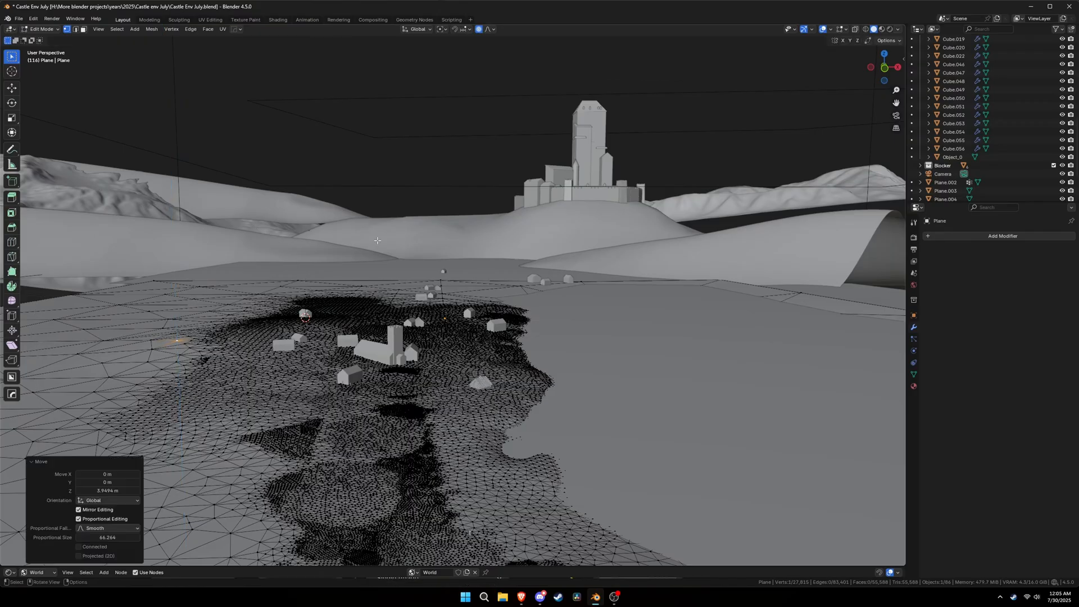
Adjust the ground terrain's height beside the village by moving a vertex along Z with proportional editing.
key(g)
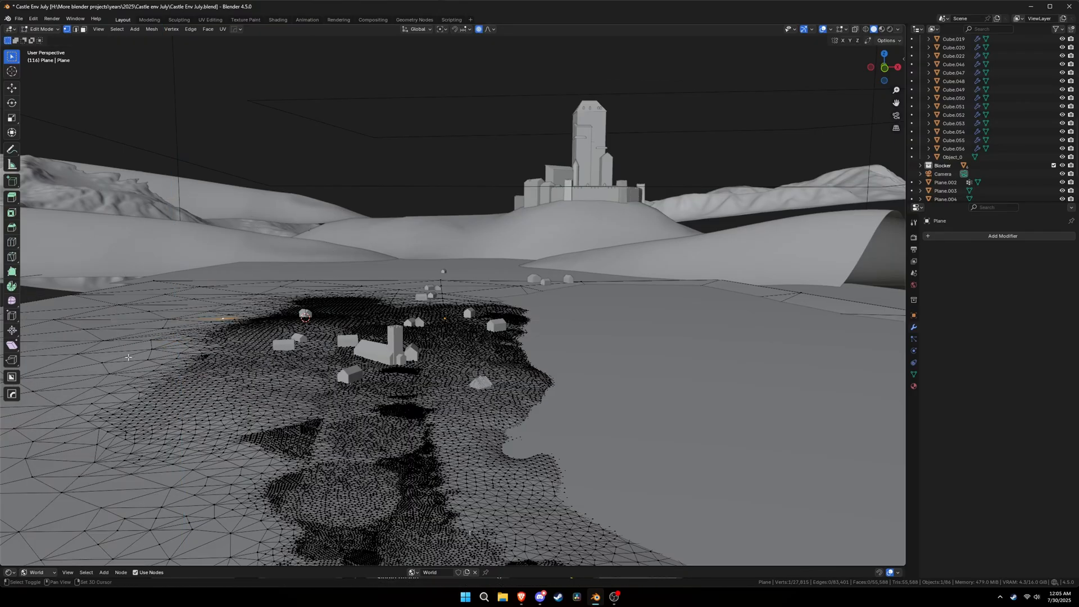
key(z)
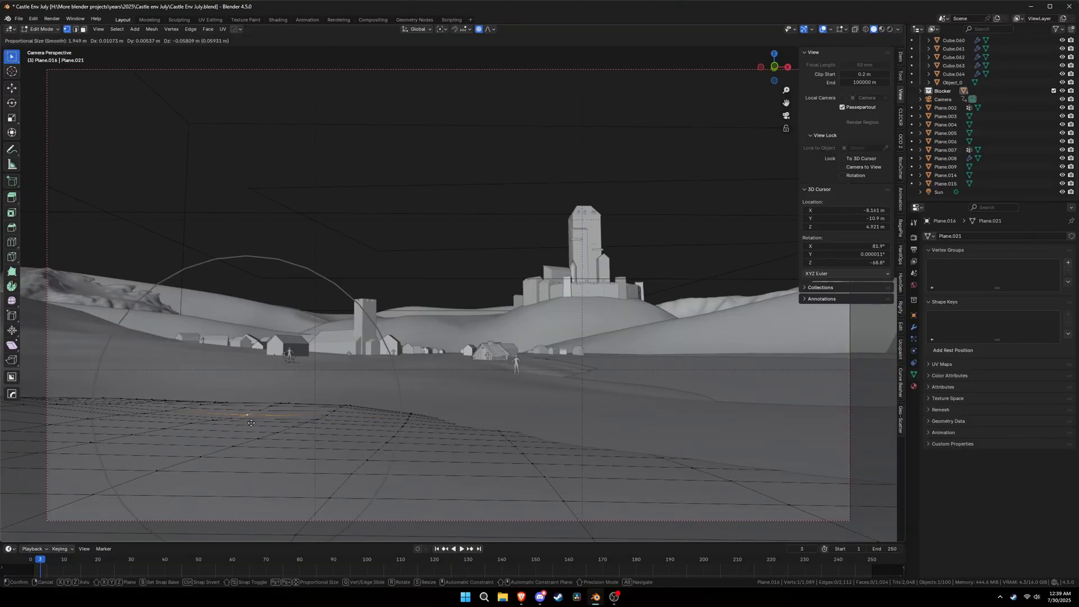
Subdivide the entire mesh of the foreground ground plane.
key(a)
right_click(426, 428)
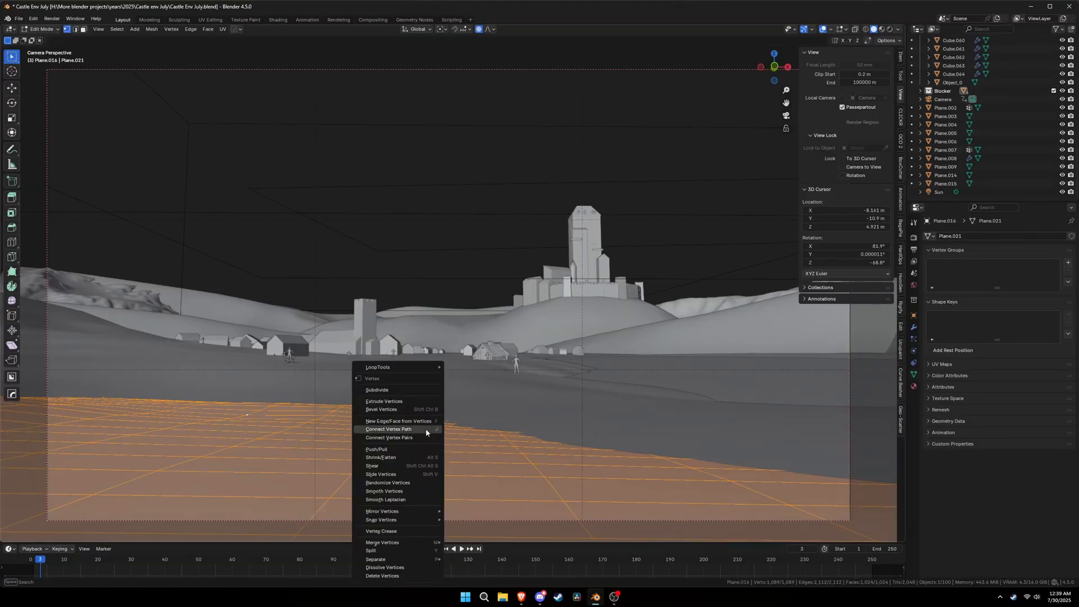
click(448, 392)
Sculpt gentle bumps into the foreground ground plane by moving individual vertices with smooth proportional editing.
click(527, 441)
key(g)
click(578, 445)
key(g)
click(582, 447)
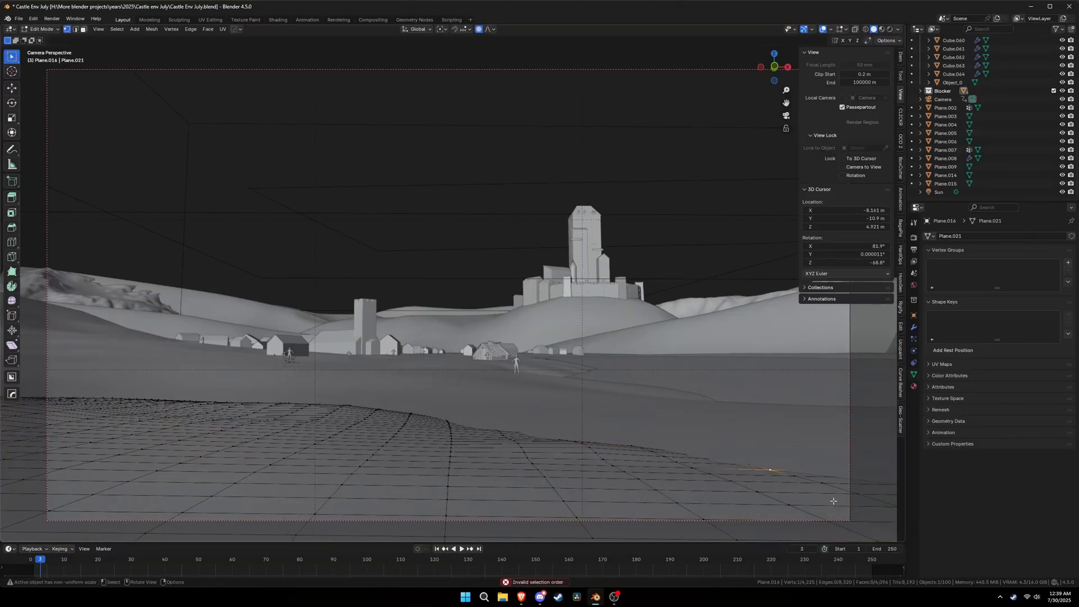
click(828, 505)
key(g)
click(829, 502)
click(292, 474)
key(g)
click(286, 467)
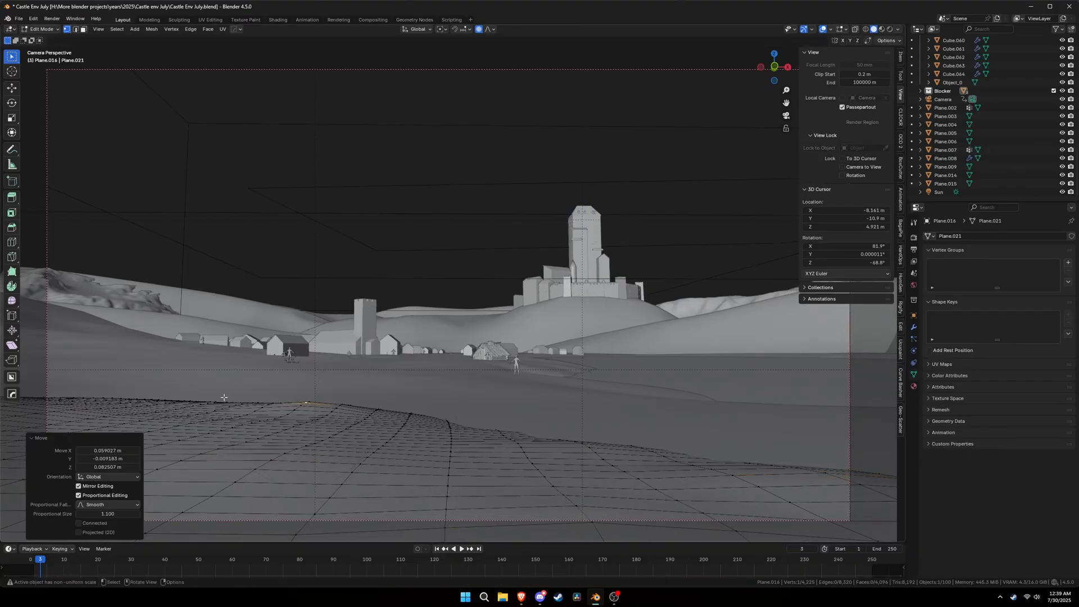
click(128, 398)
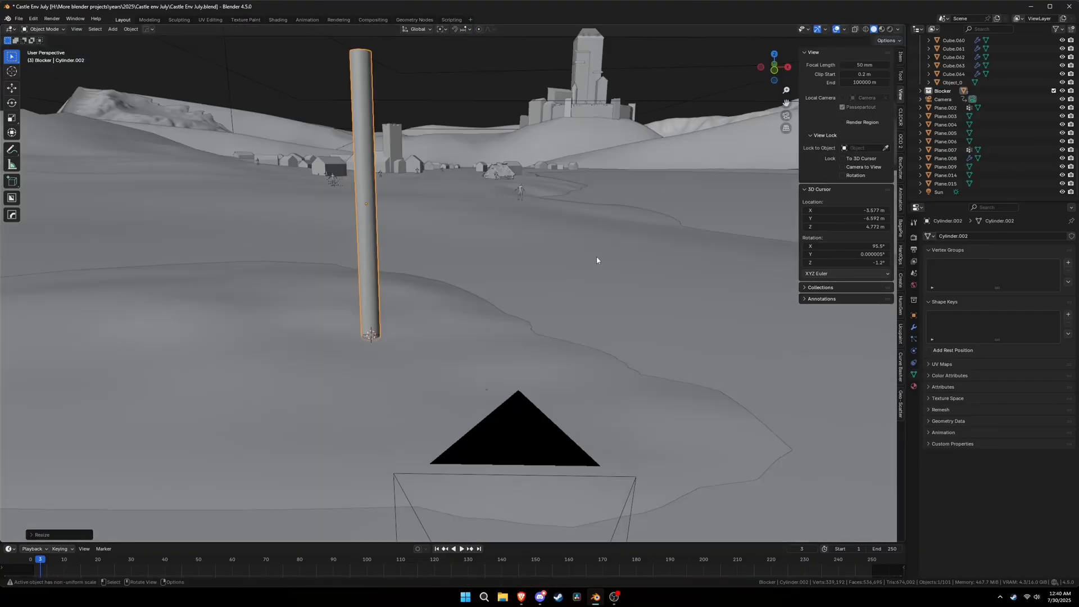
Rotate and reposition the tall cylinder blocker within the camera view so it frames the shot.
key(KP_0)
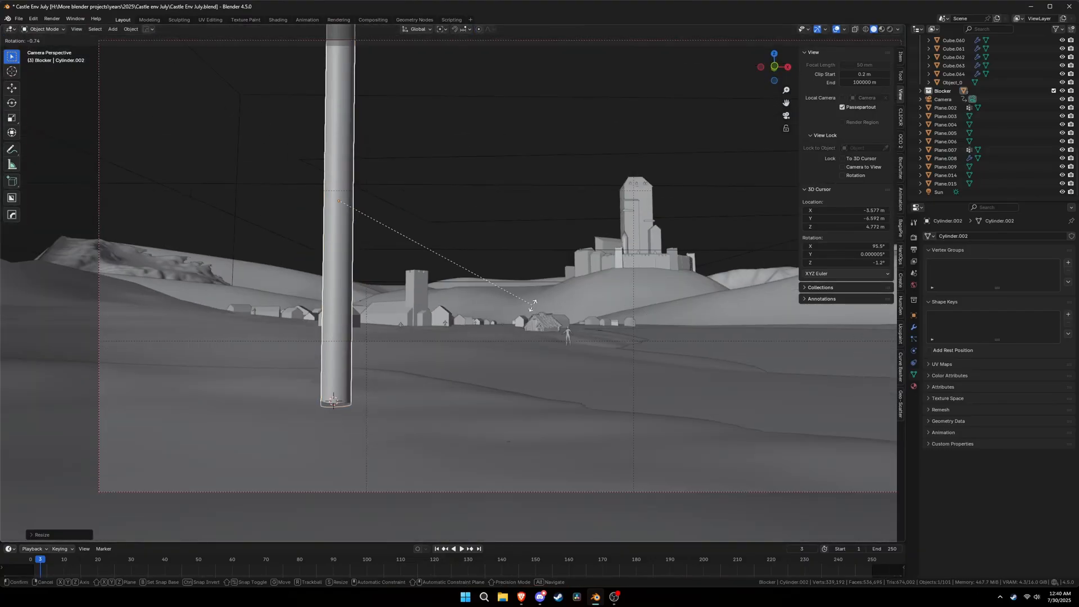
click(533, 306)
key(g)
click(524, 373)
key(r)
click(522, 376)
Duplicate the tall cylinder blocker and tilt the copy beside the original at the edge of the camera frame.
key(shift+d)
key(r)
click(214, 449)
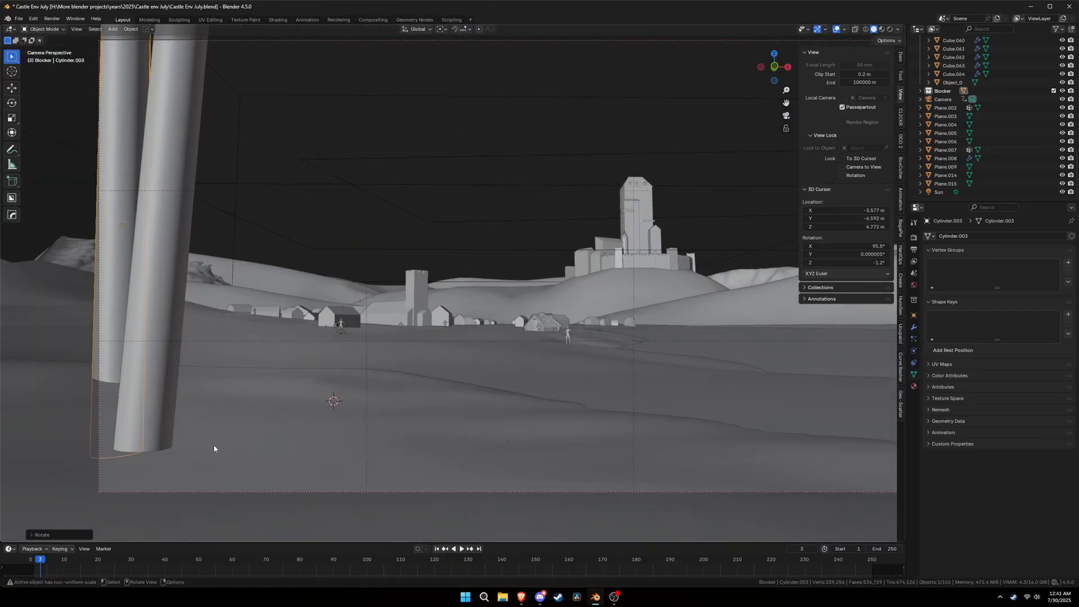
click(901, 57)
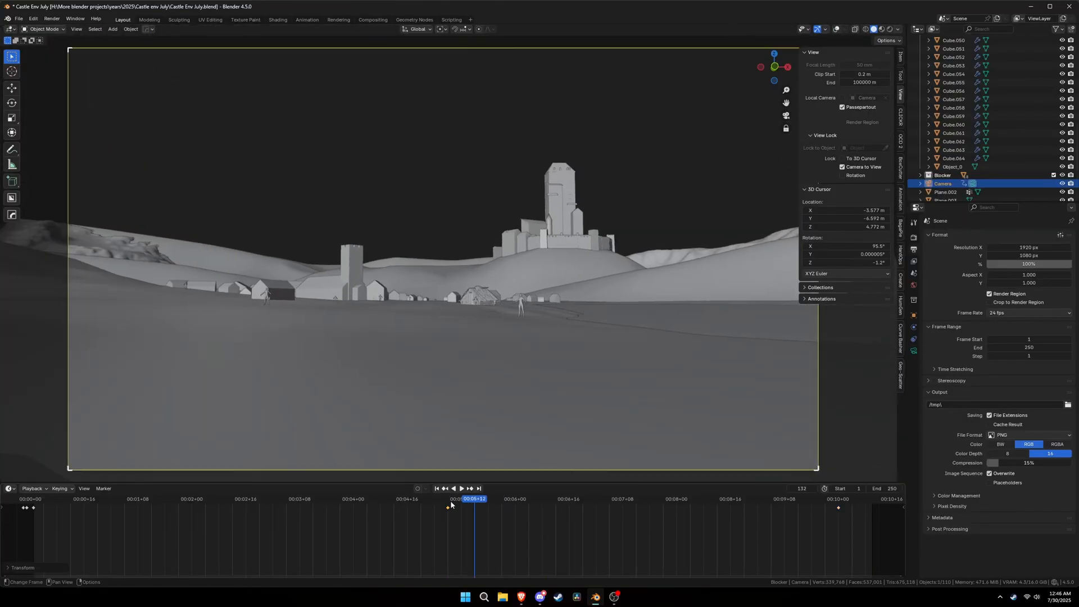
Move the camera's last keyframe out to about the 16-second mark and play back the animation.
drag(460, 508, 811, 472)
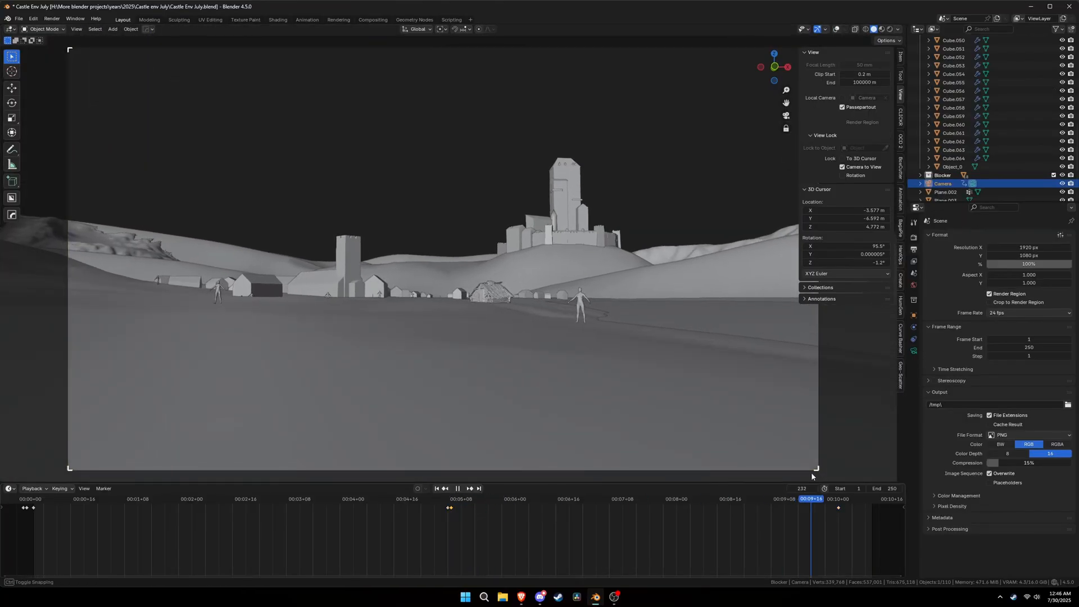
click(838, 508)
scroll(813, 528, down, 4)
middle_drag(811, 533, 696, 535)
key(g)
click(95, 538)
key(space)
key(space)
Add an Investigation camera shake to the camera with an influence of 0.14.
click(914, 350)
scroll(974, 441, down, 8)
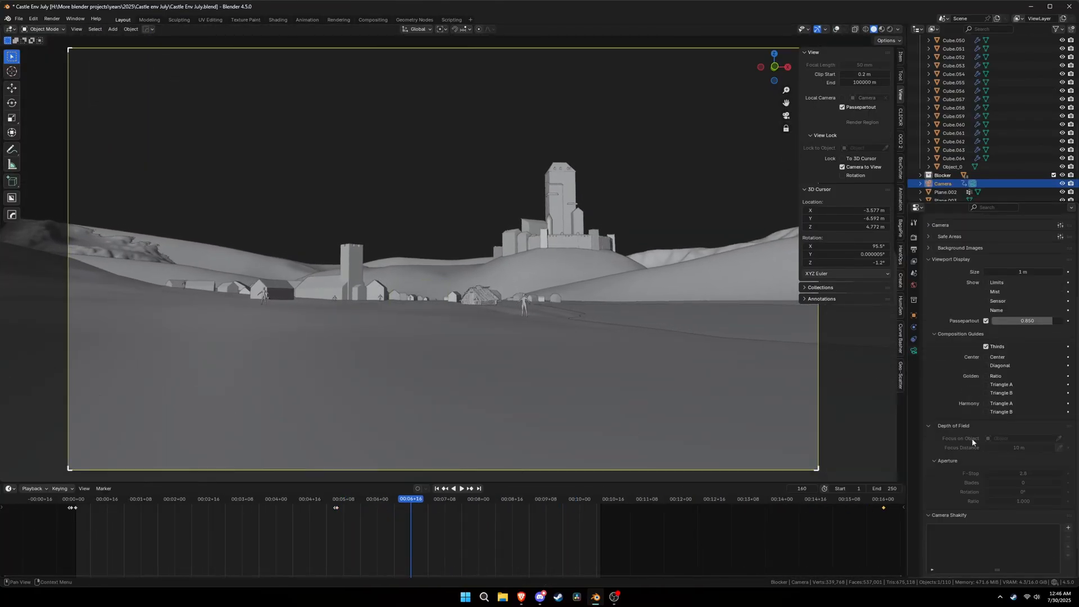
click(1068, 492)
drag(1024, 556, 991, 557)
Add a second camera shake of type Walk to the Store with an influence of 0.30.
click(1068, 492)
click(1023, 545)
click(1004, 491)
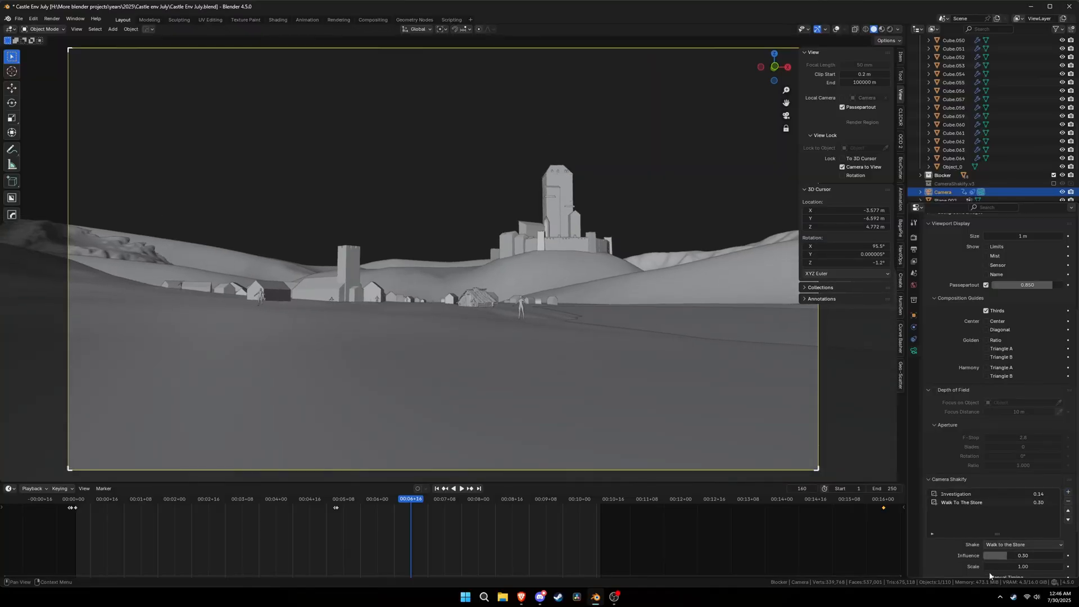
click(995, 502)
scroll(1014, 571, down, 2)
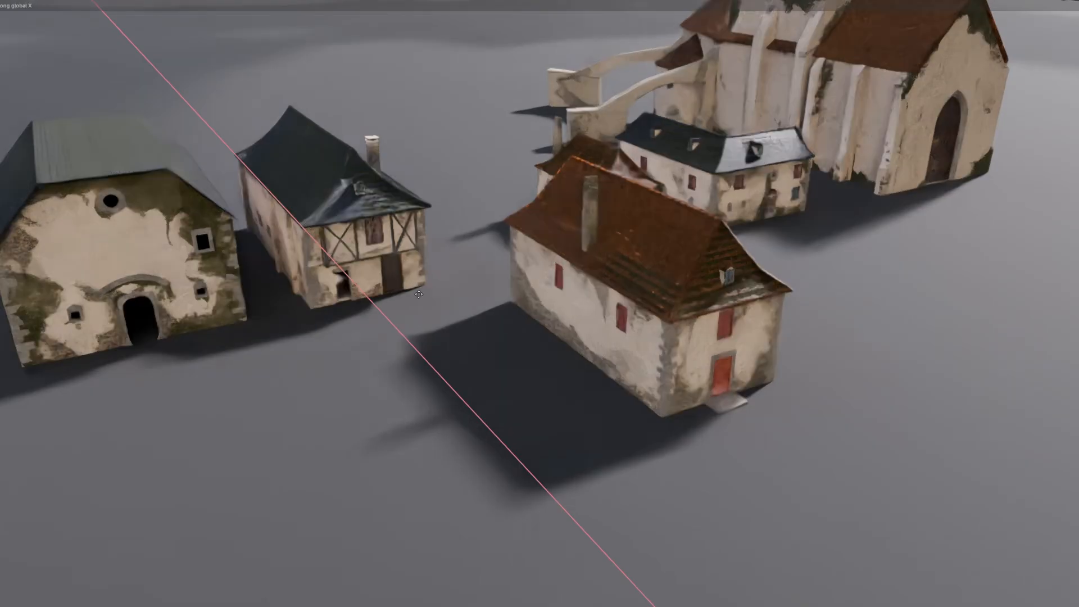
Move the half-timbered house about 28.2 m along the X axis to stand beside the red-door house.
click(593, 396)
scroll(584, 366, up, 4)
shift+middle_drag(635, 369, 522, 386)
scroll(571, 384, down, 3)
scroll(522, 387, down, 3)
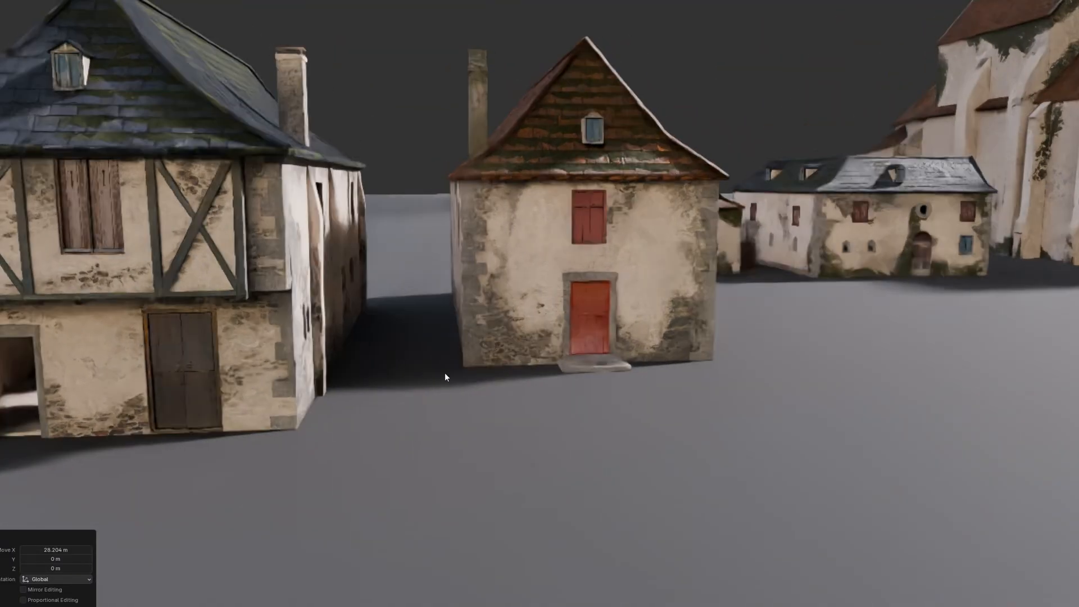
middle_drag(444, 372, 632, 345)
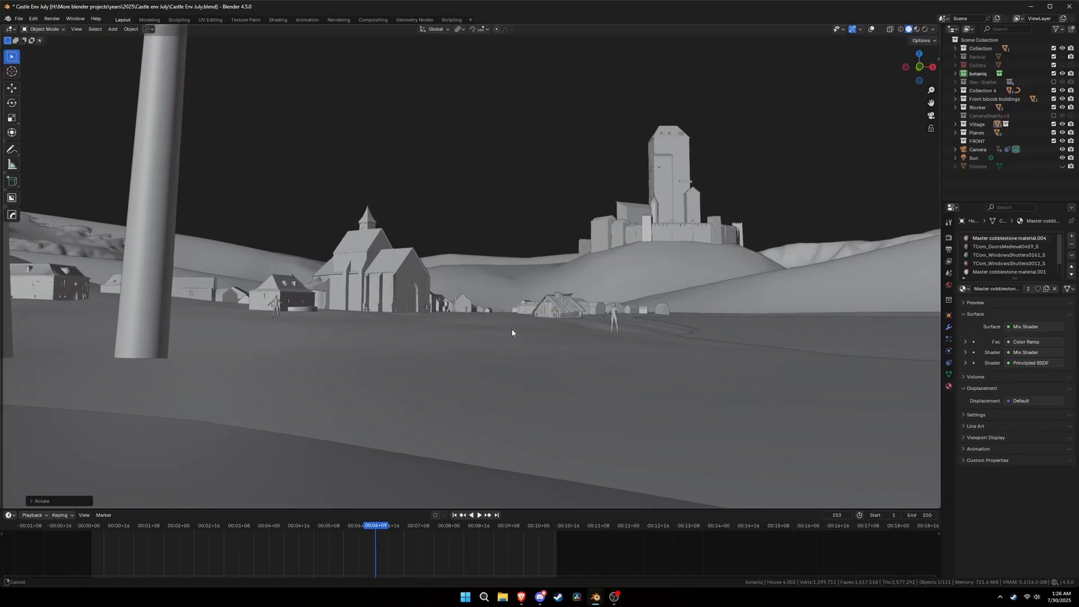
Rotate the small house beside the church around the Z axis.
key(r)
key(z)
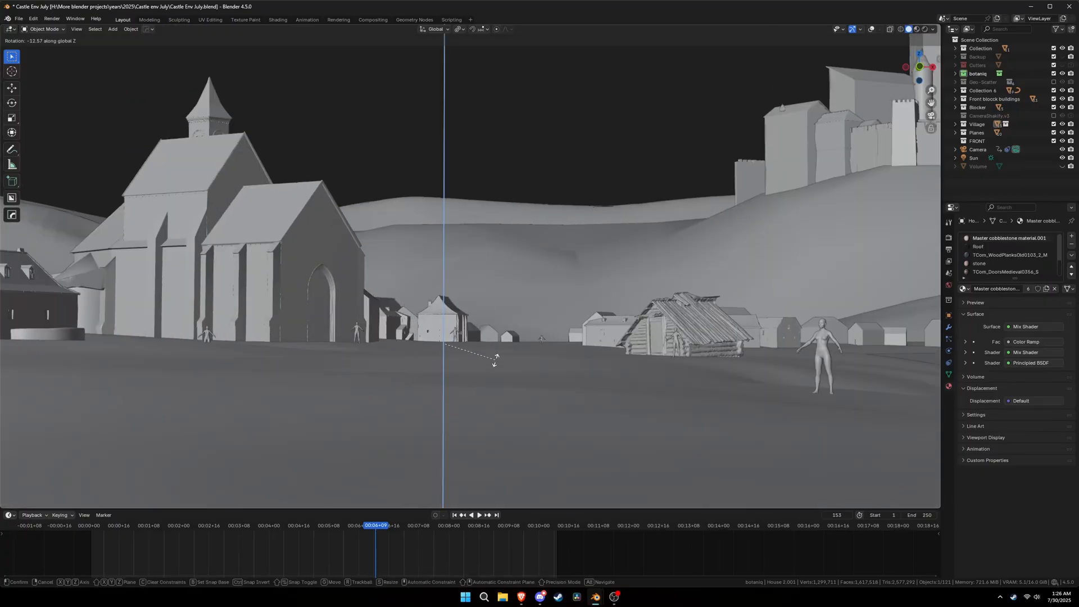
click(504, 340)
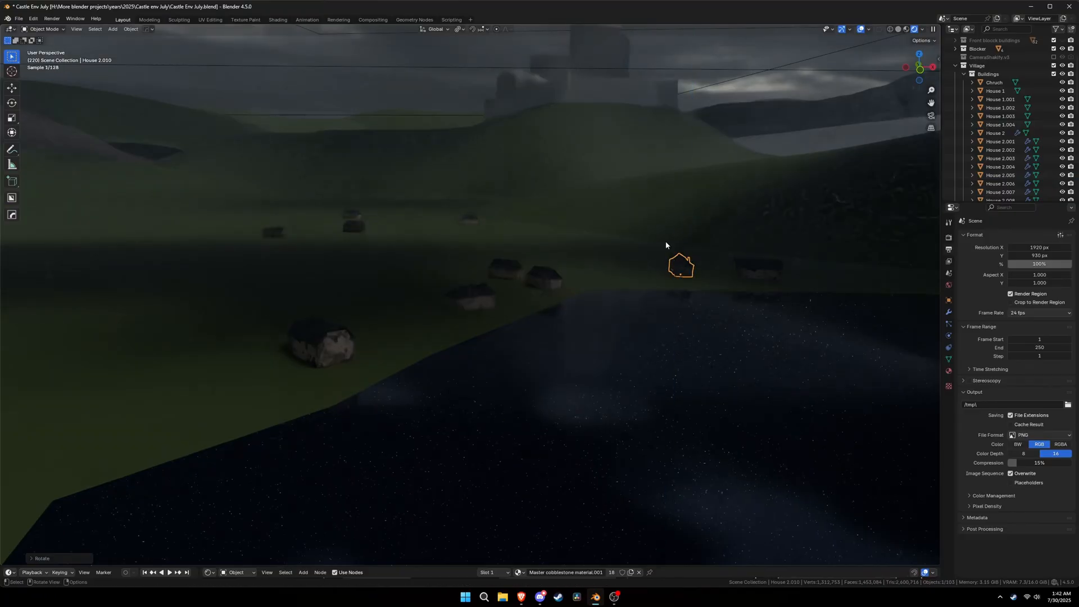
Move the selected half-timbered house along the lake shore, rotate it around Z and slide it along X.
key(g)
click(706, 249)
key(KP_Decimal)
scroll(706, 250, down, 5)
key(r)
key(z)
click(626, 246)
key(g)
key(x)
click(526, 298)
Adjust the lakeside house's height along Z so that it sits on the ground.
shift+middle_drag(527, 298, 684, 270)
key(g)
key(z)
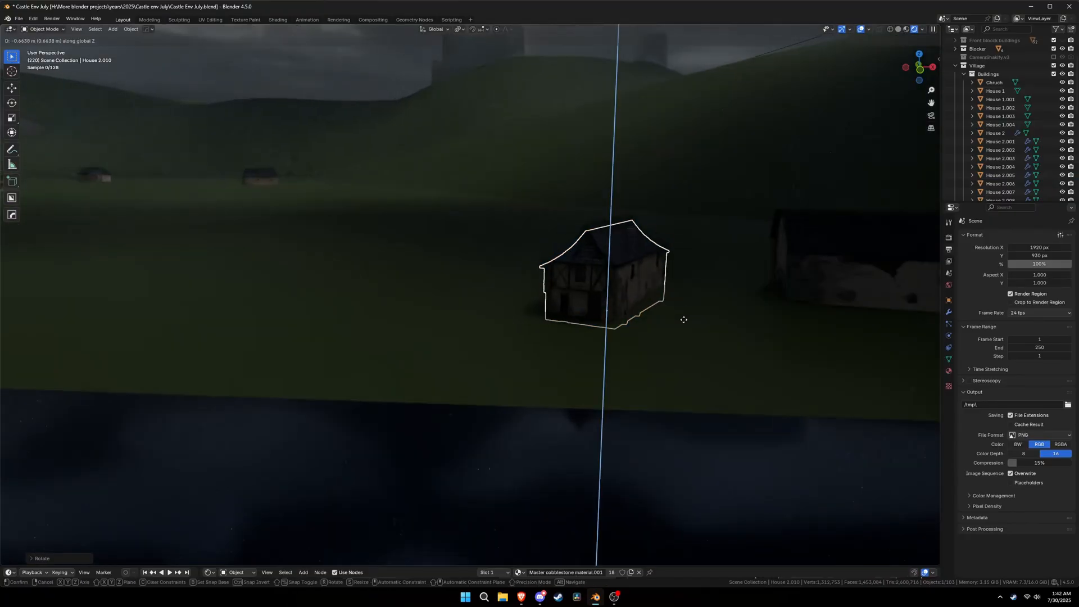
click(684, 318)
middle_drag(684, 318, 724, 315)
key(g)
key(z)
click(727, 317)
Create a linked duplicate of the lakeside house beside it, rotate it around Z and adjust its position horizontally.
middle_drag(802, 169, 769, 186)
key(shift+d)
key(shift+z)
click(674, 182)
key(r)
key(z)
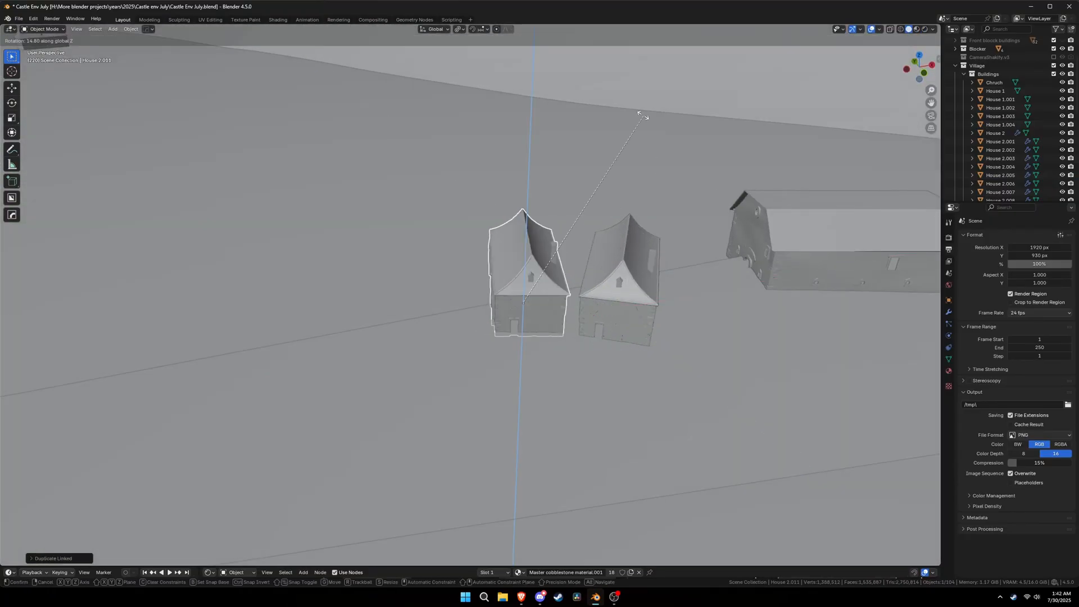
click(489, 111)
key(g)
key(shift+z)
click(373, 154)
Place a linked duplicate of the house with the tall chimney between the two lakeside houses and rotate it around Z.
click(370, 333)
key(shift+d)
key(shift+z)
click(740, 202)
key(r)
key(z)
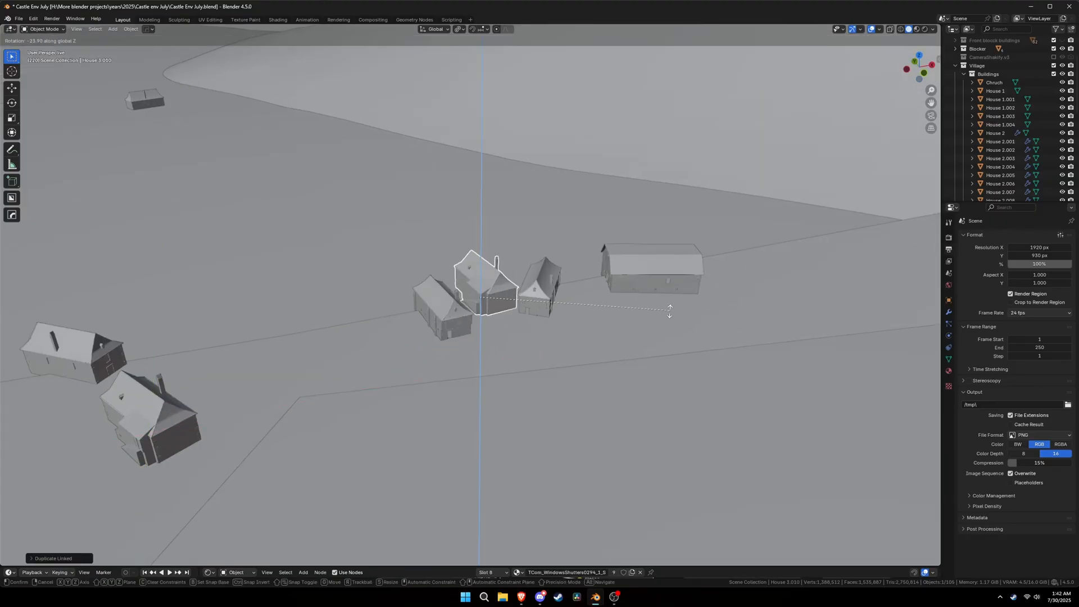
click(670, 307)
middle_drag(669, 307, 657, 288)
Create a linked duplicate of the lakeside house closest to the long barn, shift it horizontally and rotate it around Z.
click(542, 295)
key(alt+d)
key(shift+z)
click(455, 305)
key(r)
key(z)
click(425, 354)
Move the newest house horizontally to the end of the lakeside row farthest from the barn, fine-tuning it along X.
key(g)
key(shift+z)
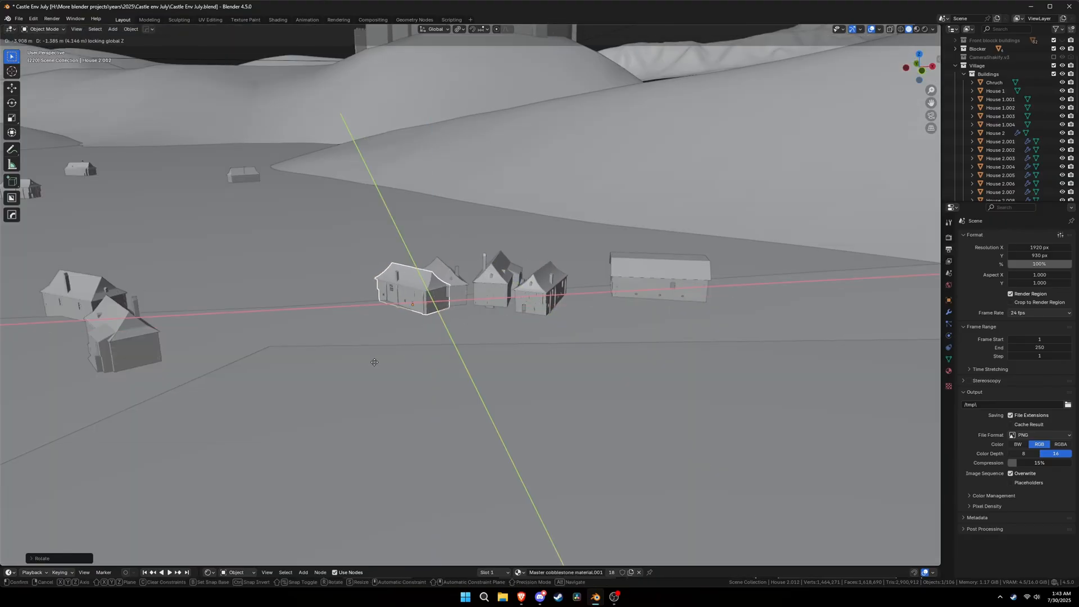
click(356, 367)
key(g)
key(x)
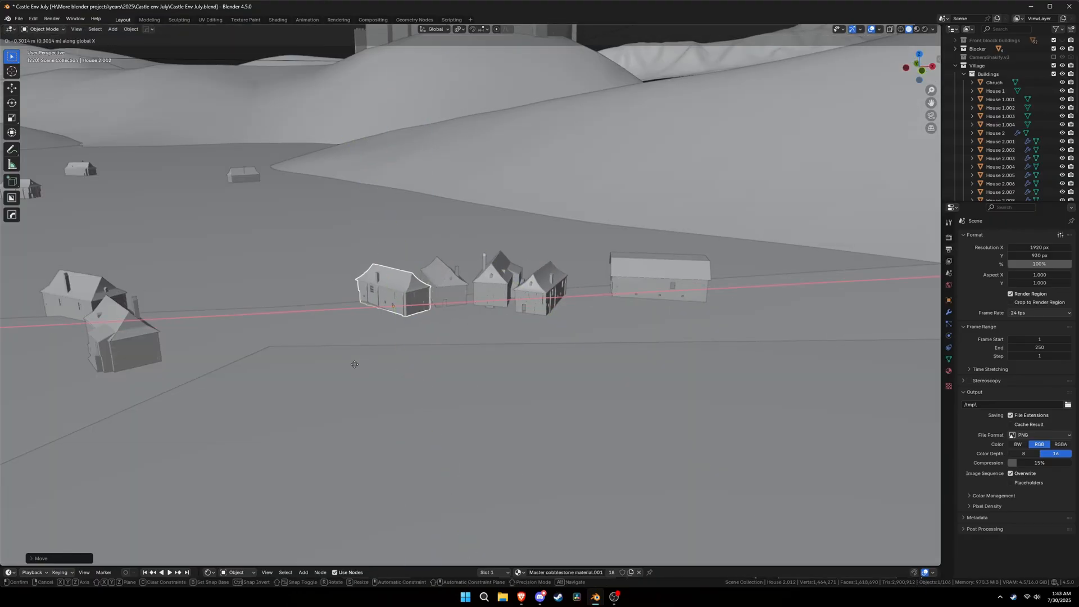
click(358, 367)
Adjust a lakeside house's position along X while looking through the camera.
key(KP_0)
click(426, 446)
key(g)
key(x)
click(459, 42)
Select the four clustered lakeside houses and shift them together horizontally without changing their height.
click(549, 447)
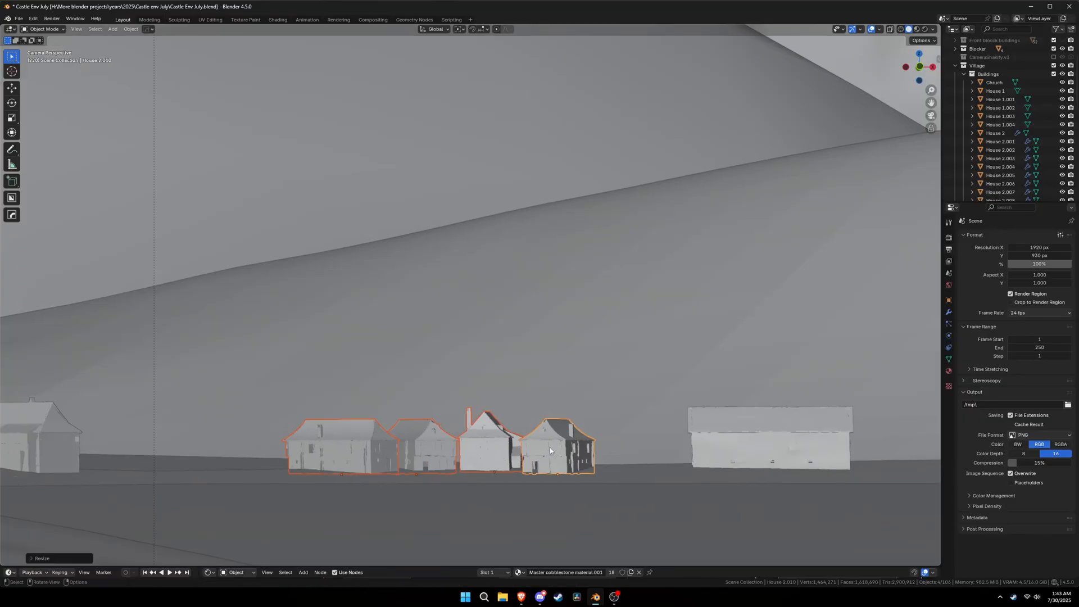
key(g)
key(shift+z)
click(562, 447)
scroll(658, 403, down, 12)
Deselect everything and hide the viewport overlays.
click(752, 277)
key(alt+a)
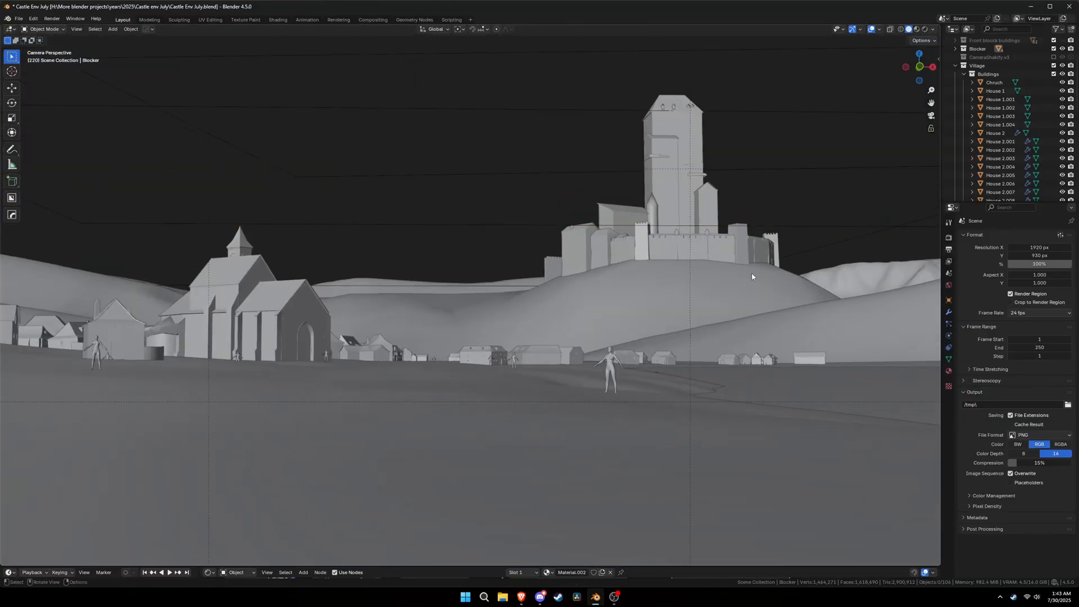
scroll(752, 276, down, 3)
key(alt+shift+z)
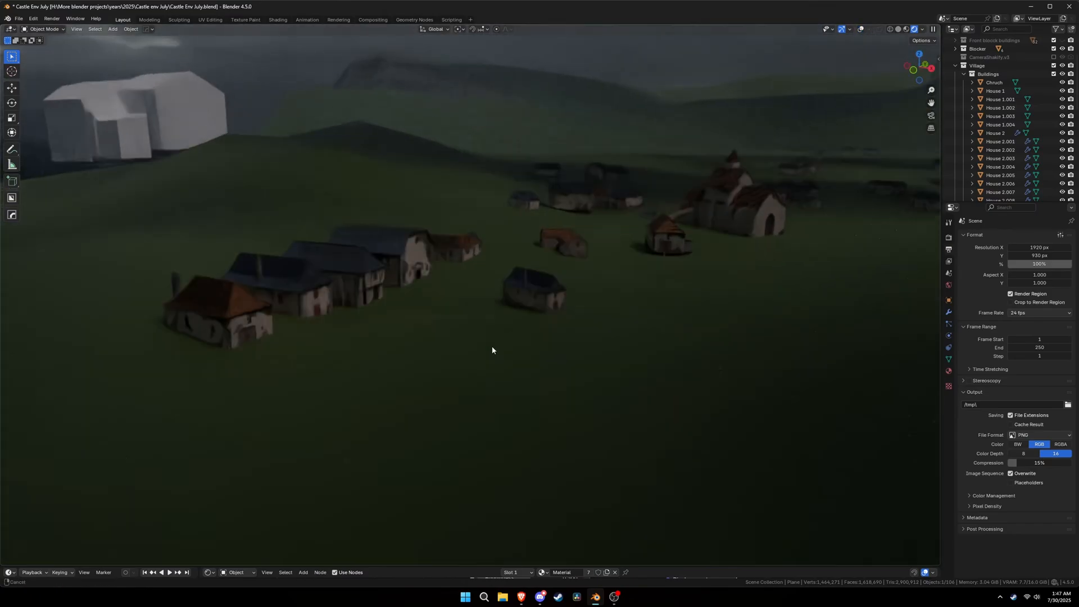
Show the viewport overlays again and open the terrain mesh for editing around the L-shaped house.
shift+middle_drag(492, 349, 425, 323)
scroll(426, 323, up, 5)
key(alt+shift+z)
click(417, 315)
click(308, 370)
key(Tab)
Select the terrain faces around the L-shaped house and flatten them by scaling to 0 along Z.
drag(274, 254, 517, 431)
middle_drag(514, 425, 503, 443)
shift+drag(309, 225, 355, 357)
shift+drag(610, 297, 630, 325)
key(s)
key(z)
key(0)
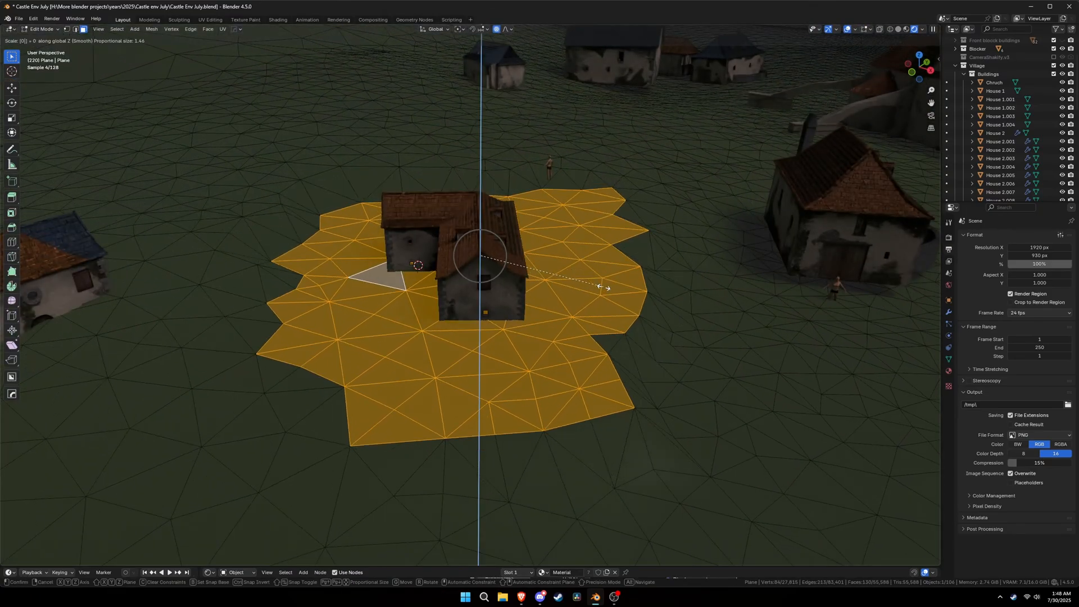
click(603, 288)
Adjust the flattened patch's height along Z with the proportional editing size reduced to about 0.39 m.
middle_drag(604, 298, 598, 273)
key(g)
key(z)
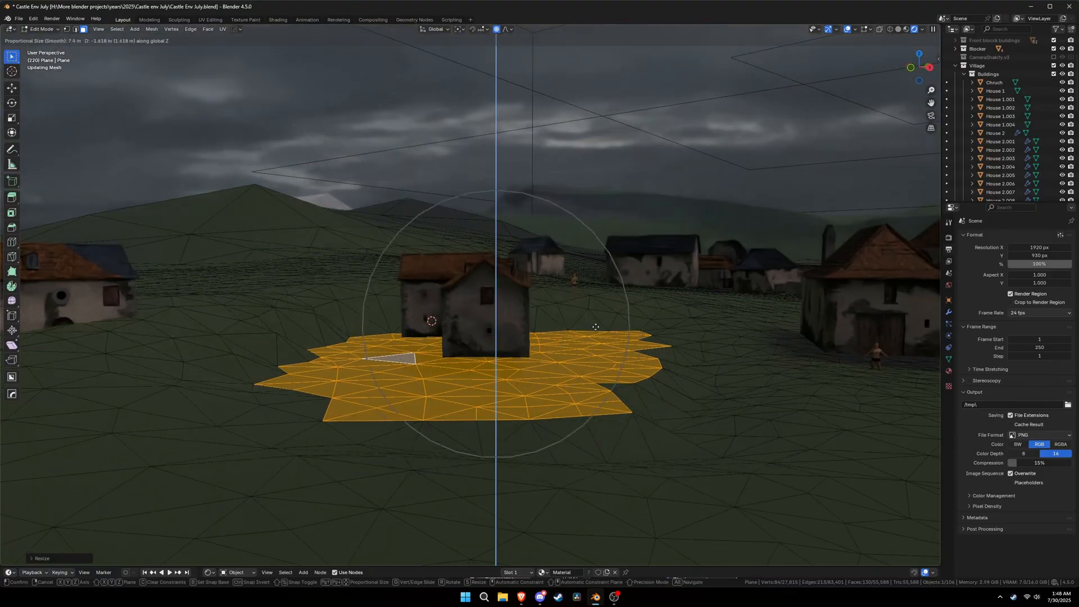
key(0)
scroll(595, 327, up, 11)
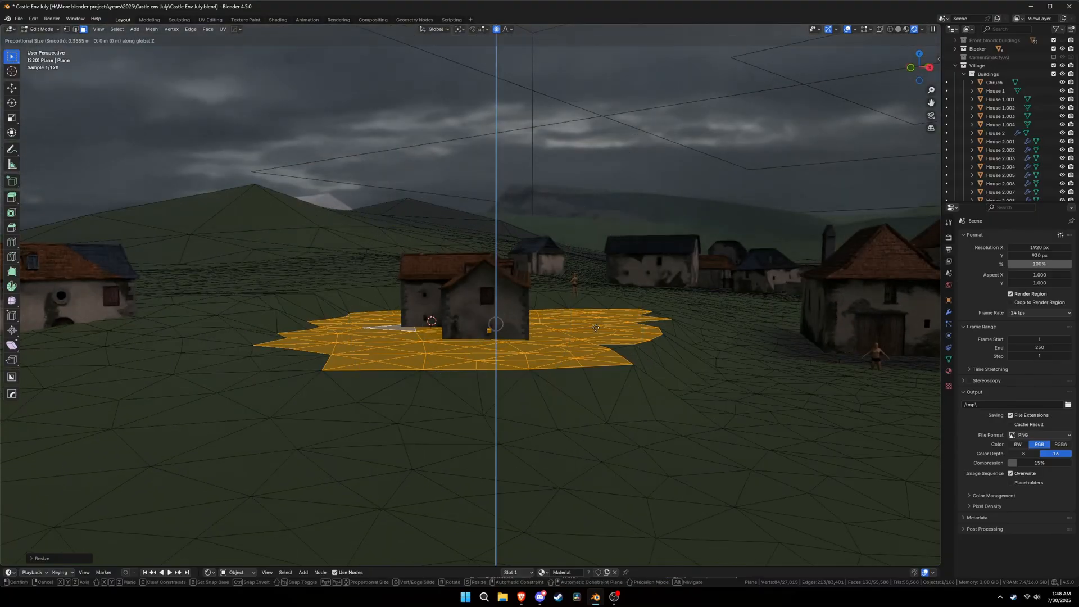
click(593, 340)
Change to solid shading and Sculpt Mode, and sculpt the terrain beside the house with a Clay brush stroke.
click(898, 31)
mouse_move(635, 247)
middle_down()
mouse_move(553, 256)
mouse_move(656, 294)
middle_up()
key(ctrl+Tab)
click(658, 337)
drag(284, 301, 267, 277)
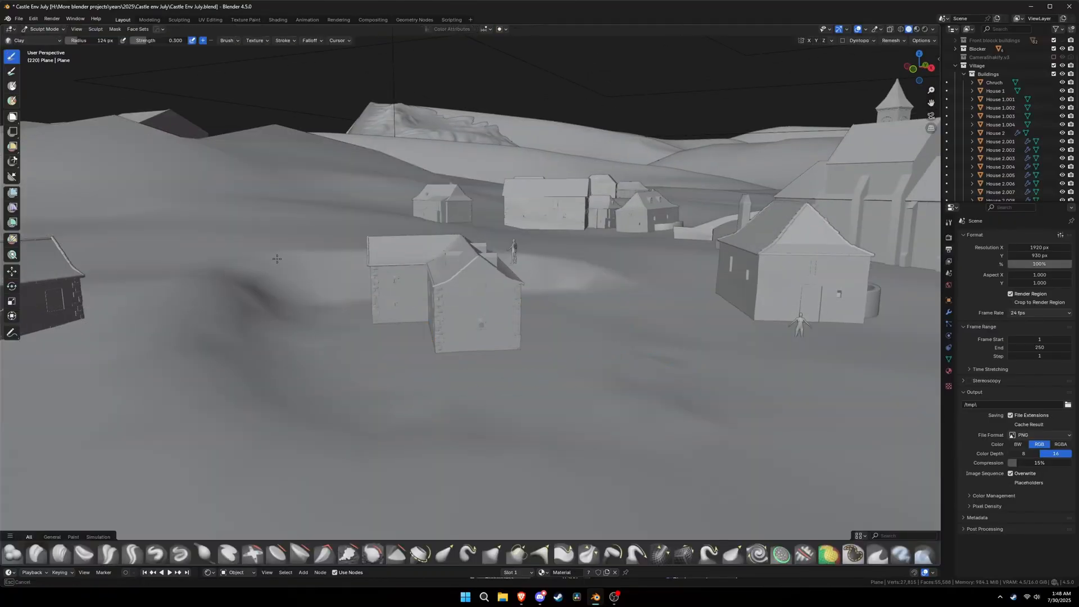
middle_drag(277, 258, 554, 220)
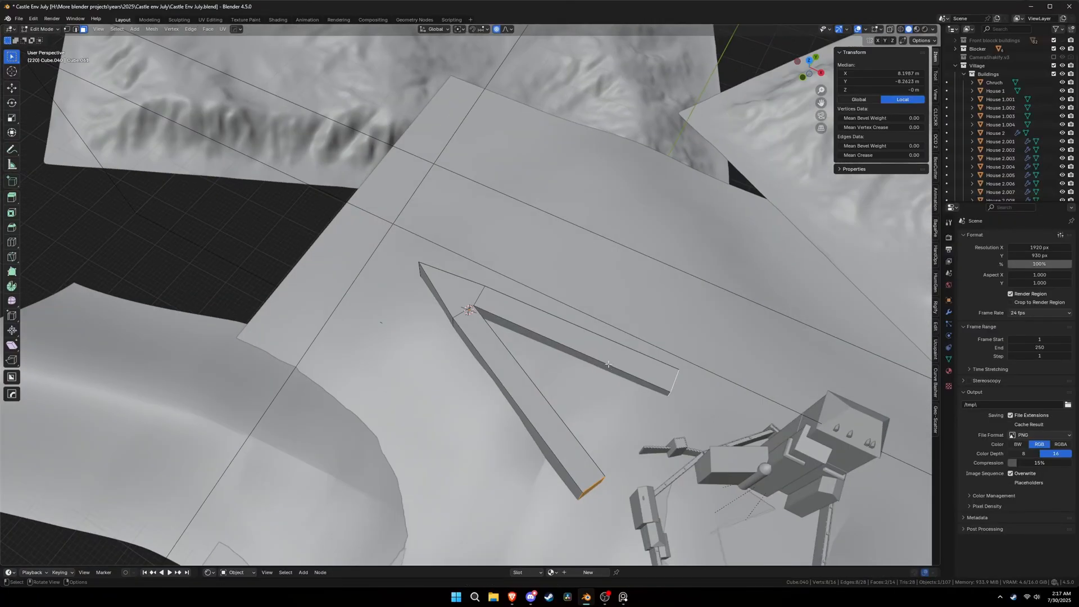
Set the transform orientation to Local and move the long wall block's end face along its local Z axis.
click(434, 29)
click(432, 64)
key(g)
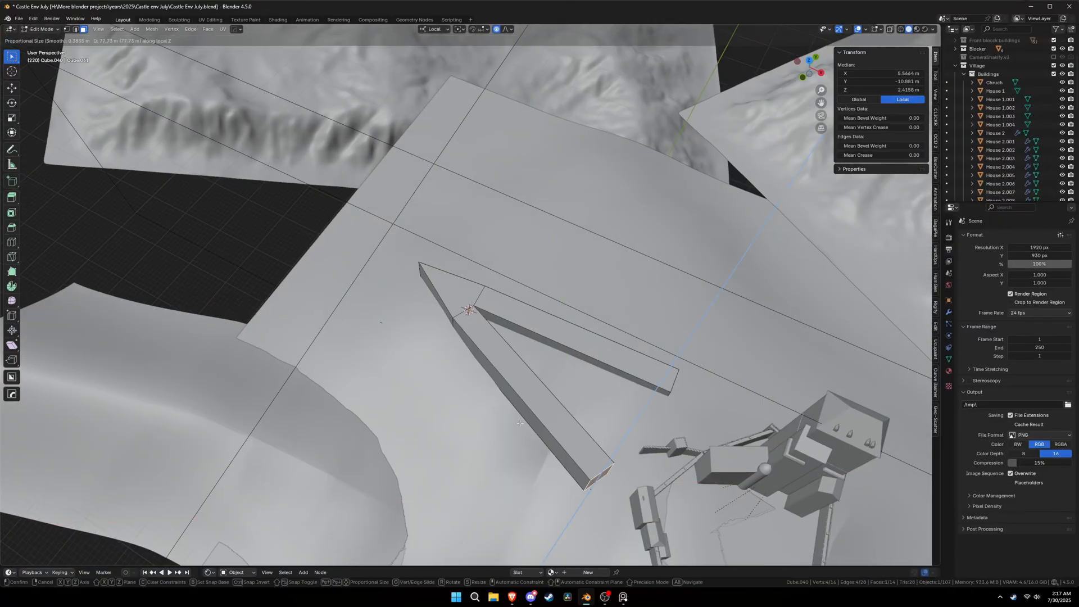
click(609, 364)
Leave mesh editing and reposition the wall block, first along X and once more freely.
key(Tab)
key(g)
key(x)
click(520, 368)
middle_drag(548, 424, 583, 354)
key(g)
click(530, 344)
Open the ground plane's mesh for editing and shift a face near its outer edge with proportional editing.
click(450, 393)
key(Tab)
shift+middle_drag(422, 398, 567, 400)
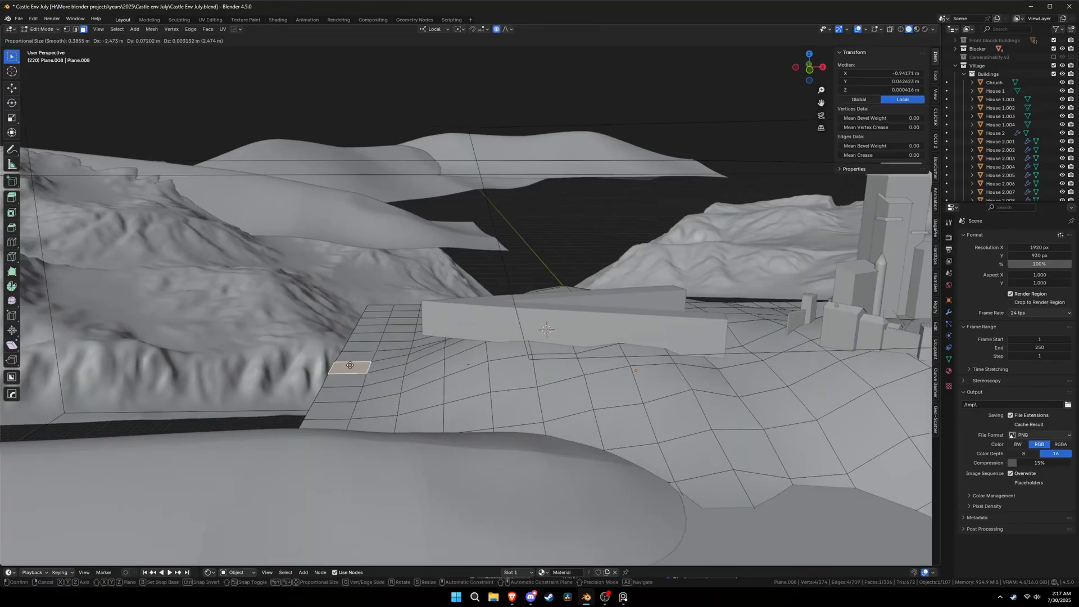
click(343, 368)
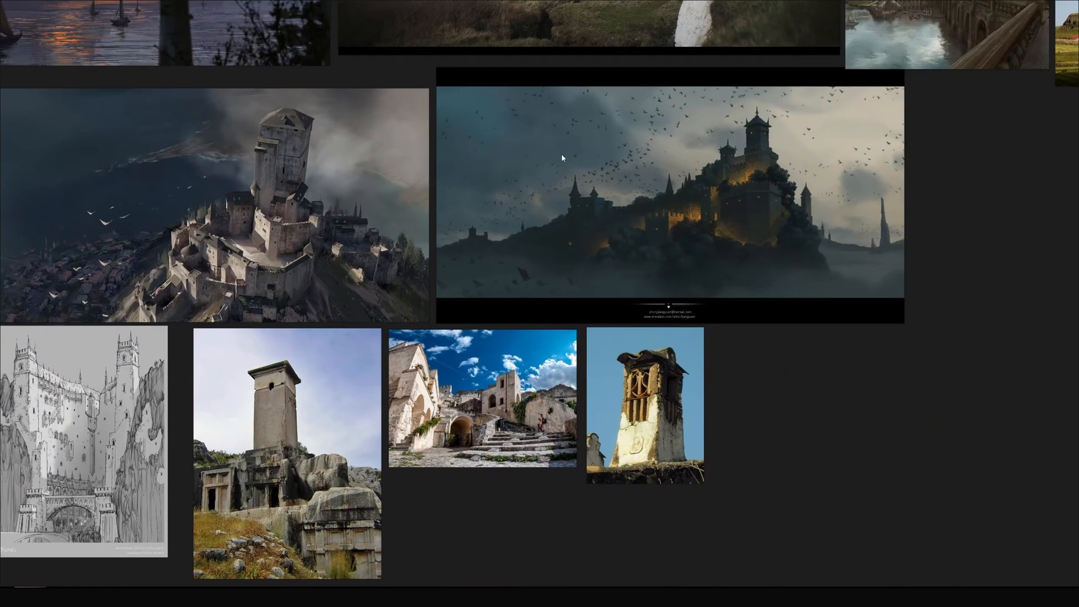
Examine the castle and hilltop fortress images on the reference board.
scroll(737, 139, up, 2)
scroll(738, 139, down, 1)
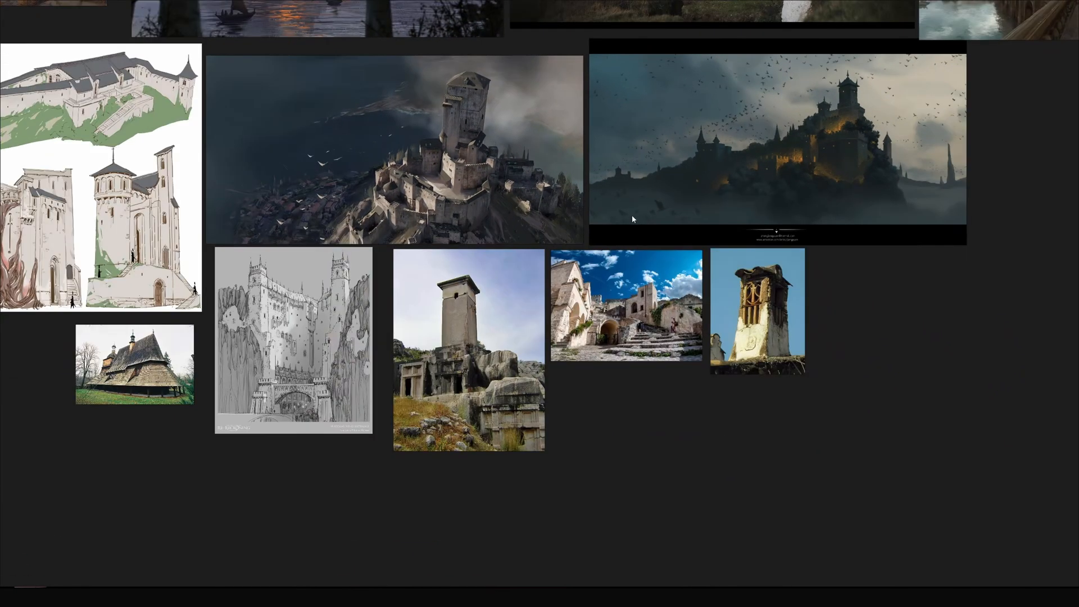
scroll(674, 176, up, 3)
middle_drag(789, 138, 480, 343)
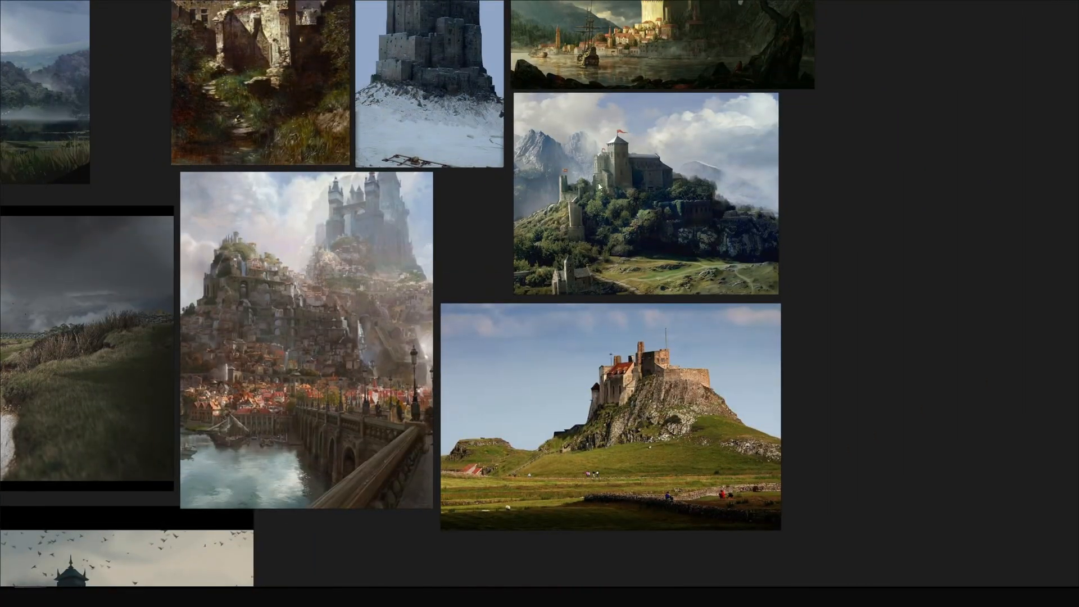
middle_drag(601, 126, 572, 254)
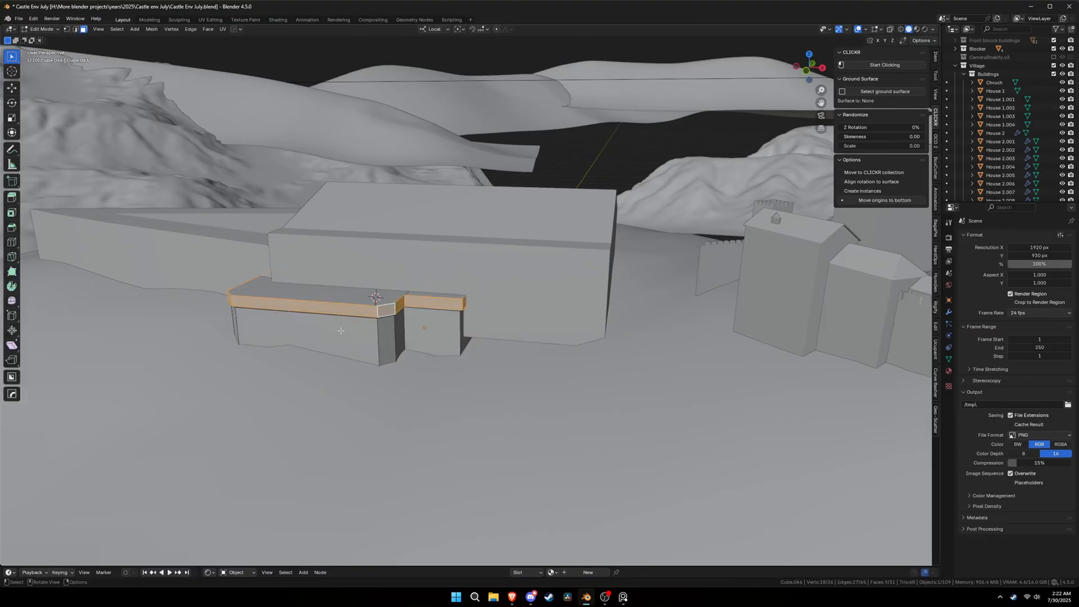
Move the whole low stepped block in front of the large hall and duplicate it.
key(shift+z)
key(shift+z)
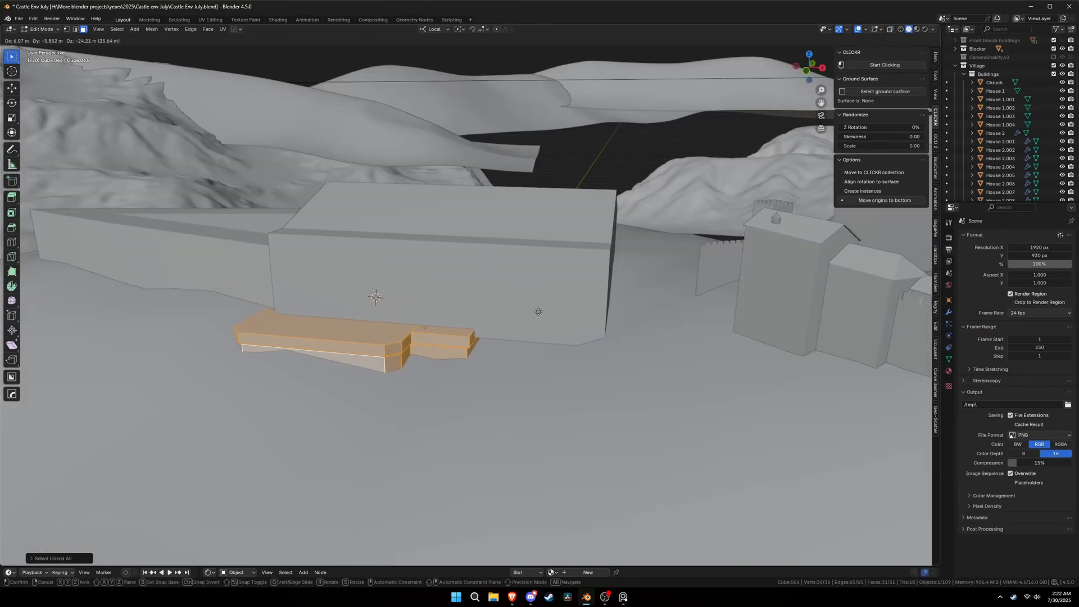
key(shift+d)
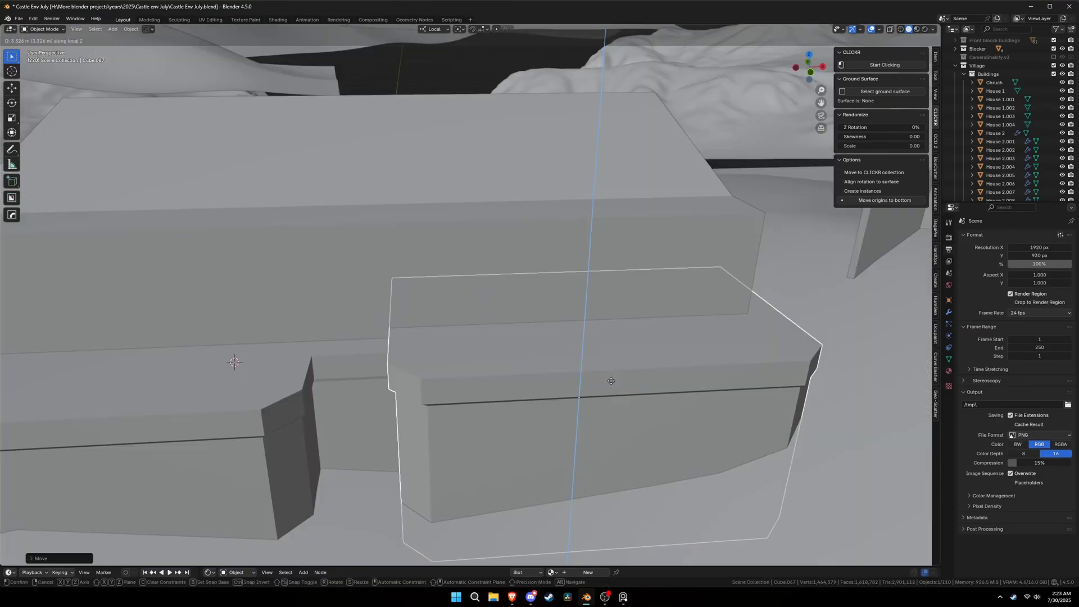
Select the duplicate block's top face and move it along local Z to adjust the block's height.
click(683, 351)
key(g)
key(z)
key(z)
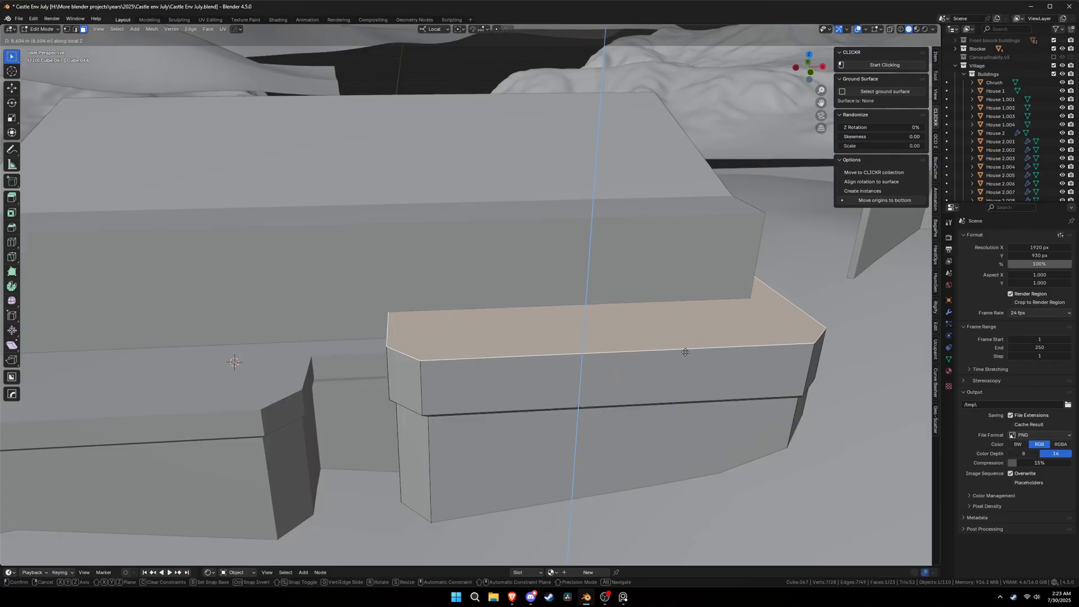
click(685, 358)
Inset the block's top face and extrude it downward to leave a parapet rim.
key(i)
click(674, 363)
key(e)
click(673, 379)
Leave mesh editing and position the parapet block along its local Y and X axes.
key(Tab)
key(g)
key(y)
key(g)
key(x)
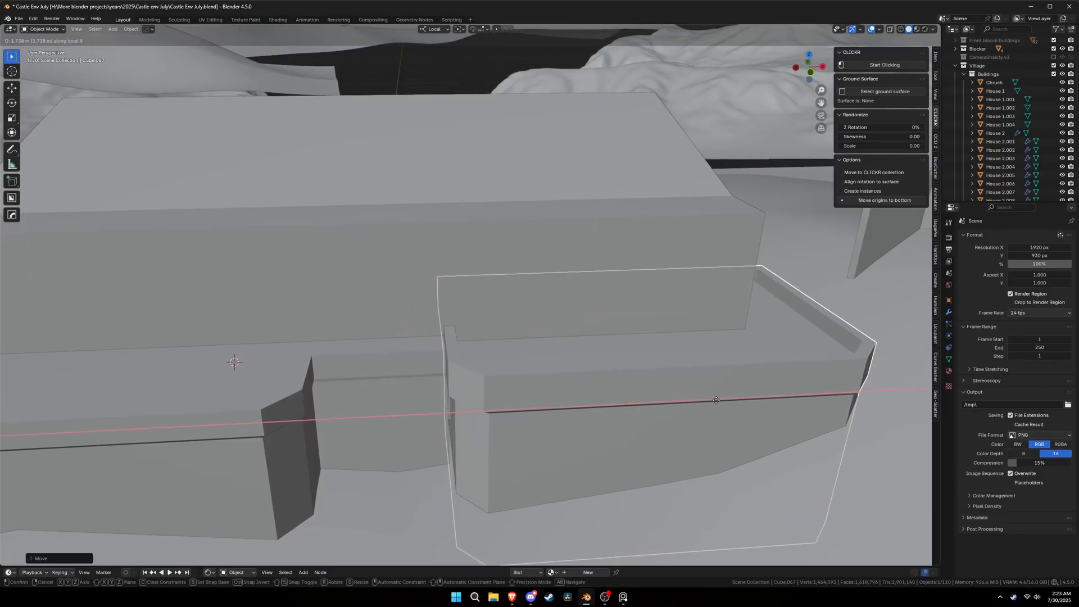
middle_drag(460, 395, 521, 372)
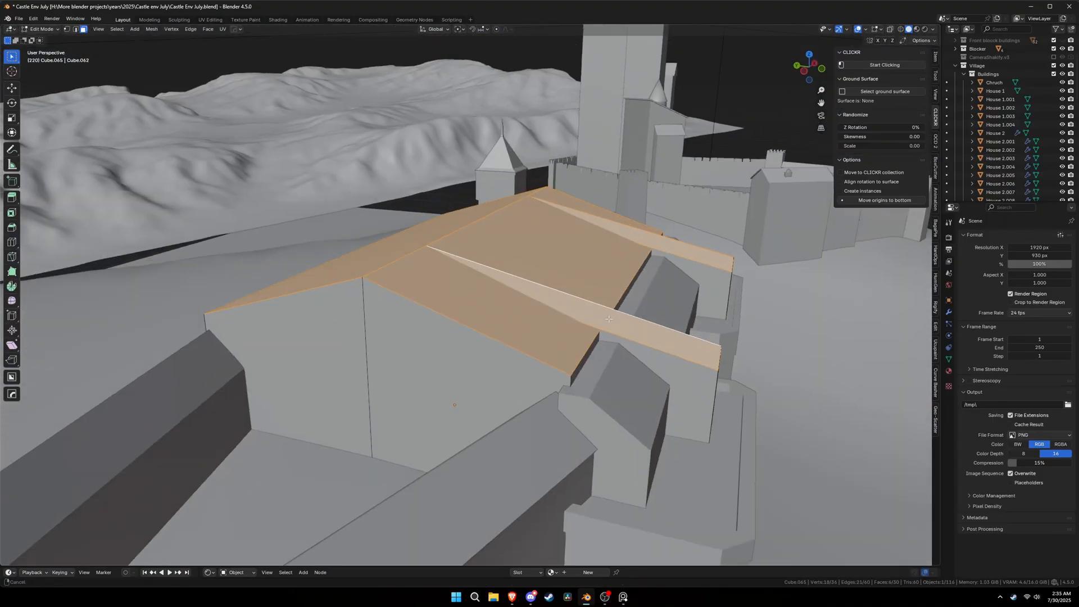
Duplicate the hall's selected roof faces and move the copy along Z.
scroll(609, 319, up, 3)
key(shift+d)
key(z)
key(z)
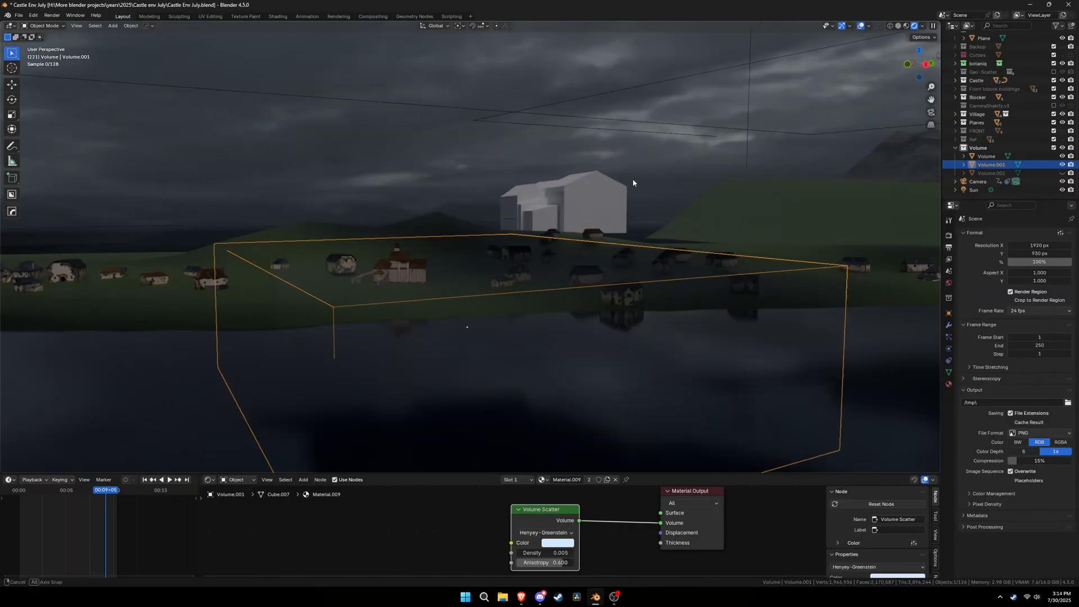
View the fog volumes over the village and castle through the camera with the overlays hidden.
middle_drag(632, 177, 611, 170)
key(KP_0)
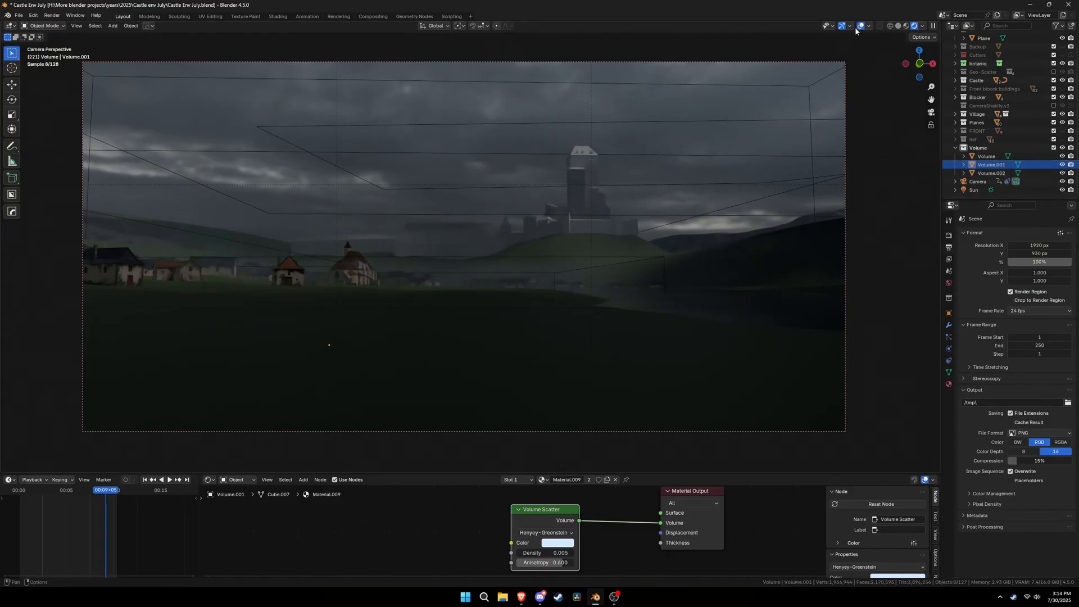
click(860, 26)
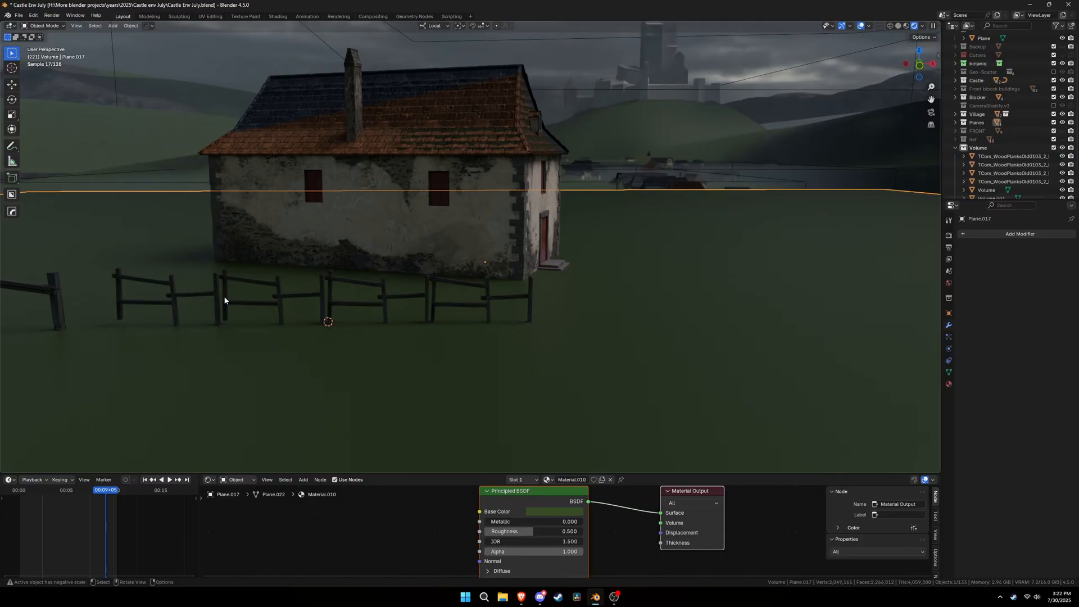
Select the four-section wooden fence in front of the house and adjust its height along Z.
click(224, 301)
key(g)
key(z)
click(224, 305)
key(g)
key(z)
click(224, 308)
Move the wooden fence along its local Y axis to set its distance from the house.
key(g)
key(y)
click(275, 280)
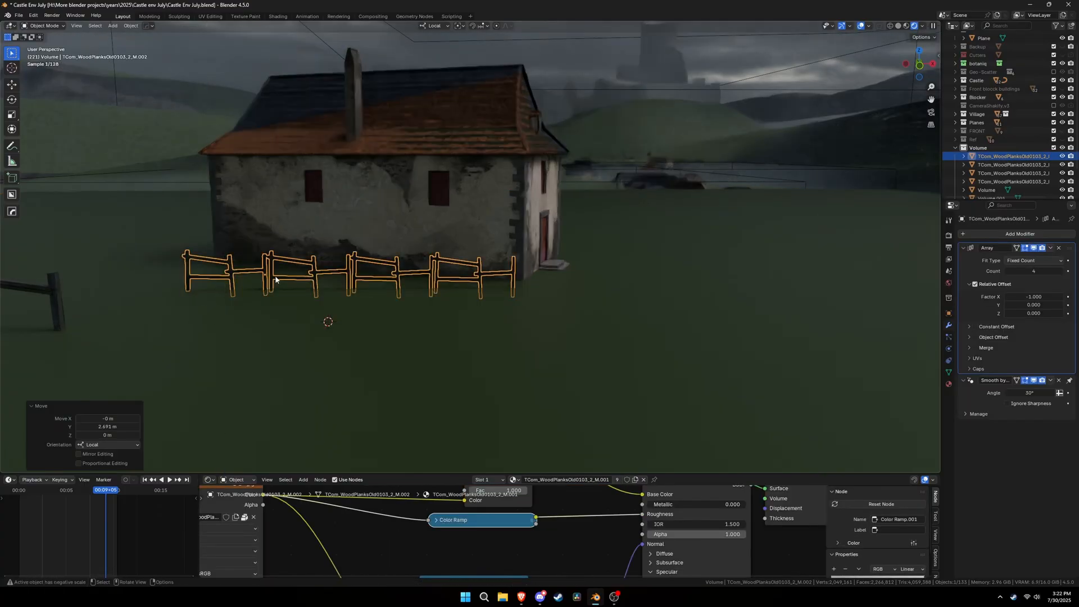
key(g)
key(y)
click(526, 428)
Shrink the selected end of the top wooden plank along local X with proportional editing.
scroll(608, 299, down, 5)
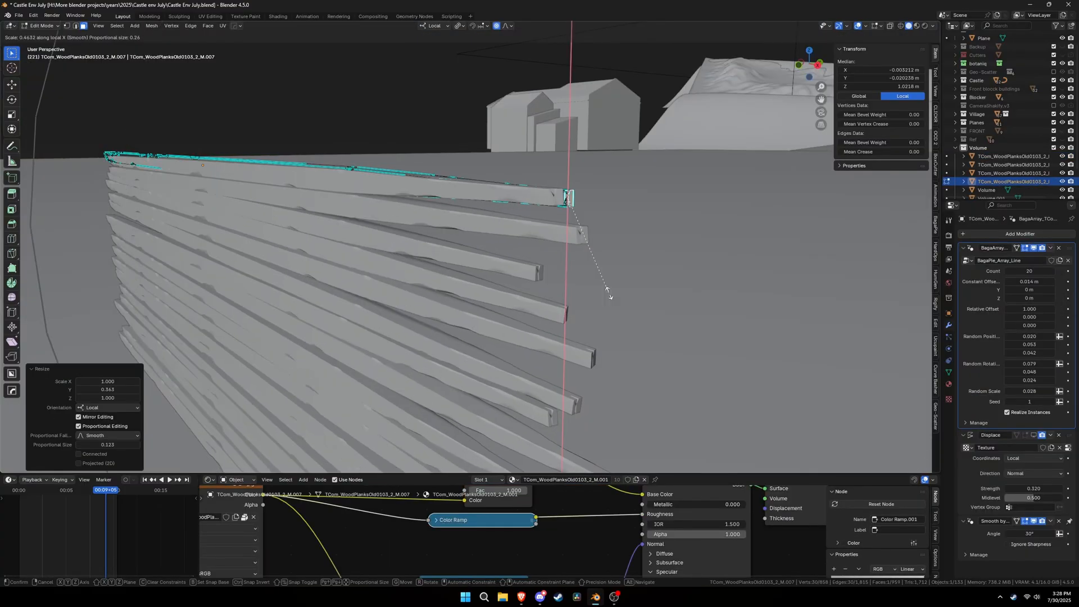
click(612, 320)
middle_drag(484, 270, 599, 247)
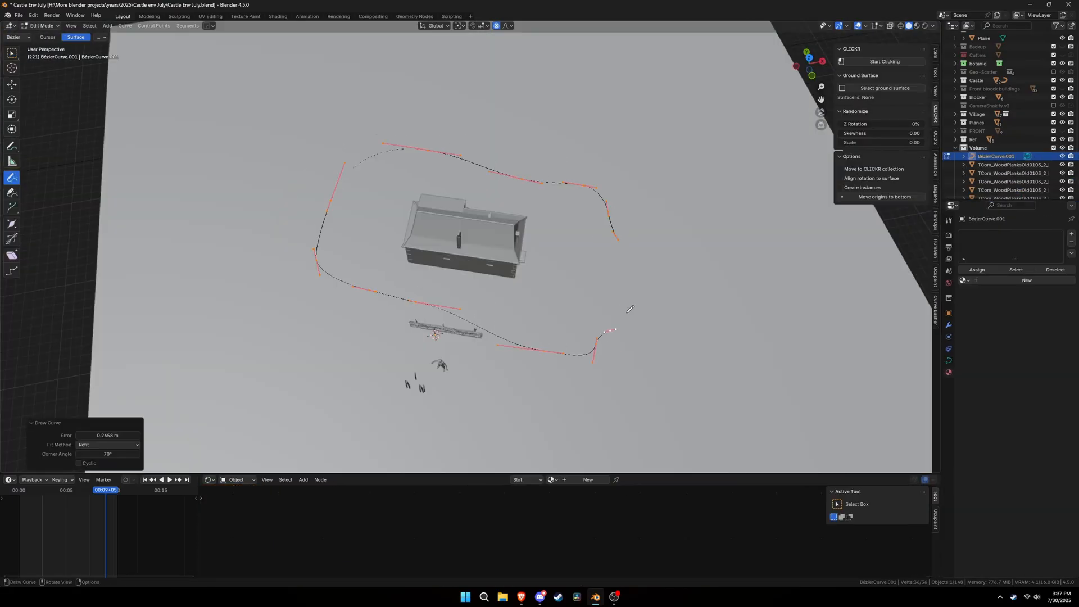
Delete the stray control points at the near end of the fence curve.
middle_drag(631, 309, 591, 363)
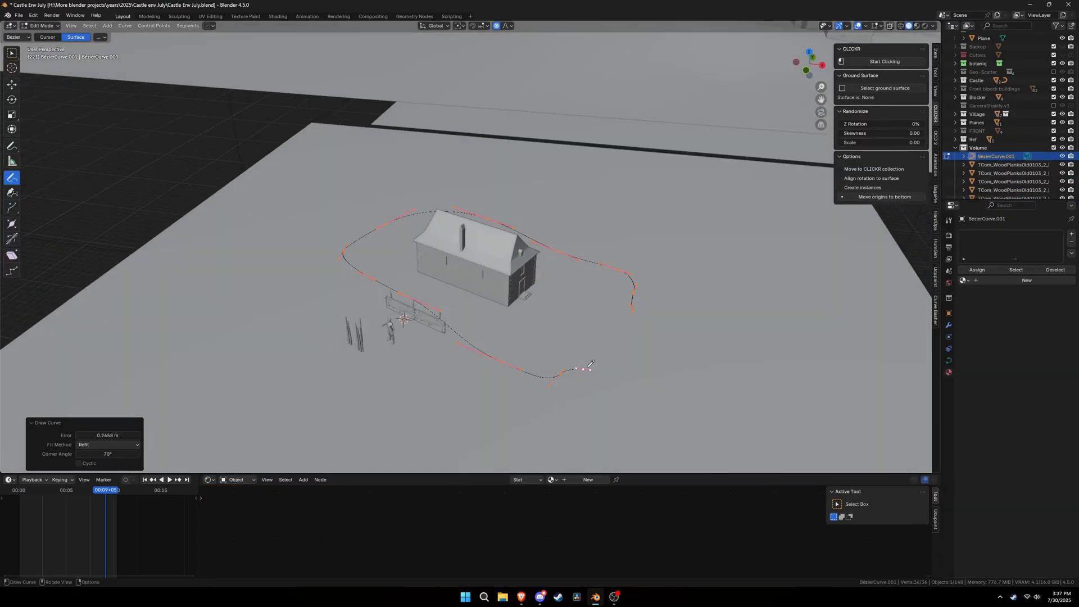
click(583, 369)
key(x)
click(621, 342)
Move the fence curve's near end point horizontally toward the house entrance and rotate its handle about Z.
click(564, 371)
key(g)
key(shift+z)
click(585, 351)
key(g)
key(z)
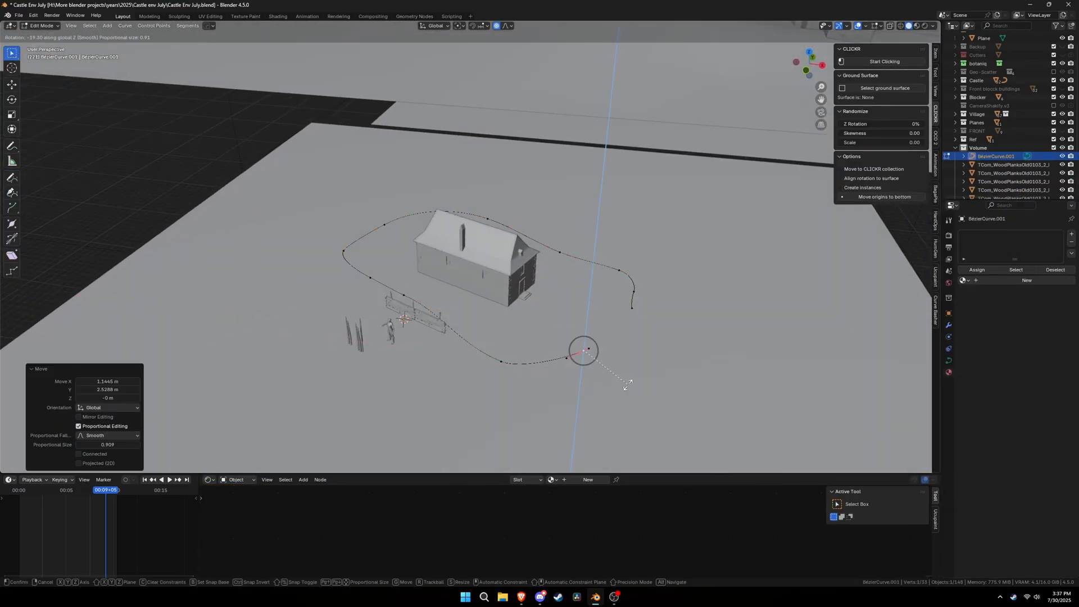
click(632, 308)
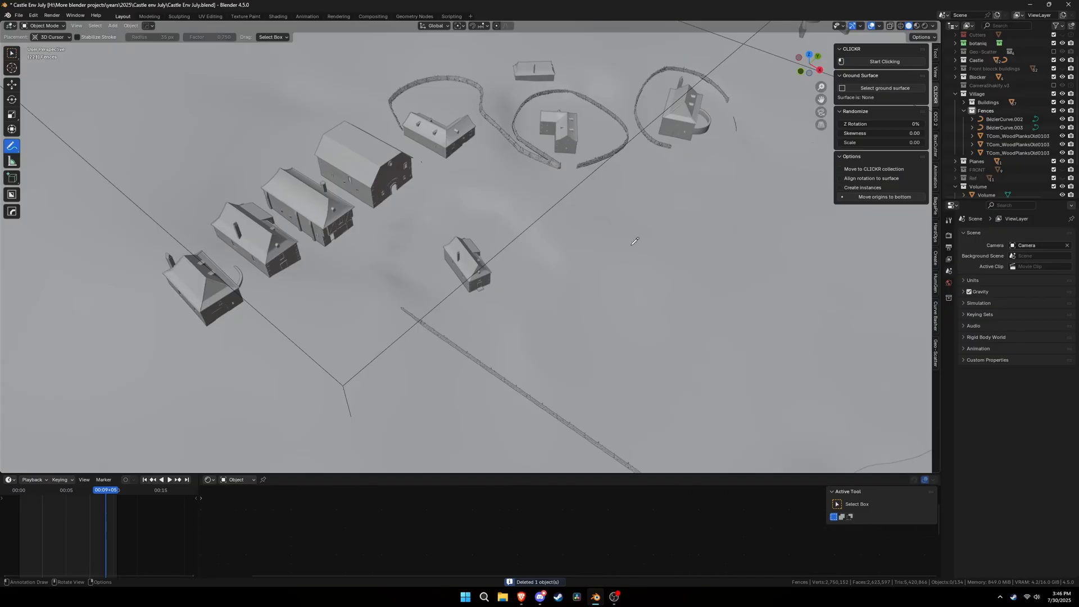
Draw a fence curve looping around the isolated small house and leave curve editing.
drag(486, 218, 537, 394)
mouse_move(621, 227)
middle_down()
mouse_move(610, 179)
mouse_move(632, 183)
middle_up()
key(Tab)
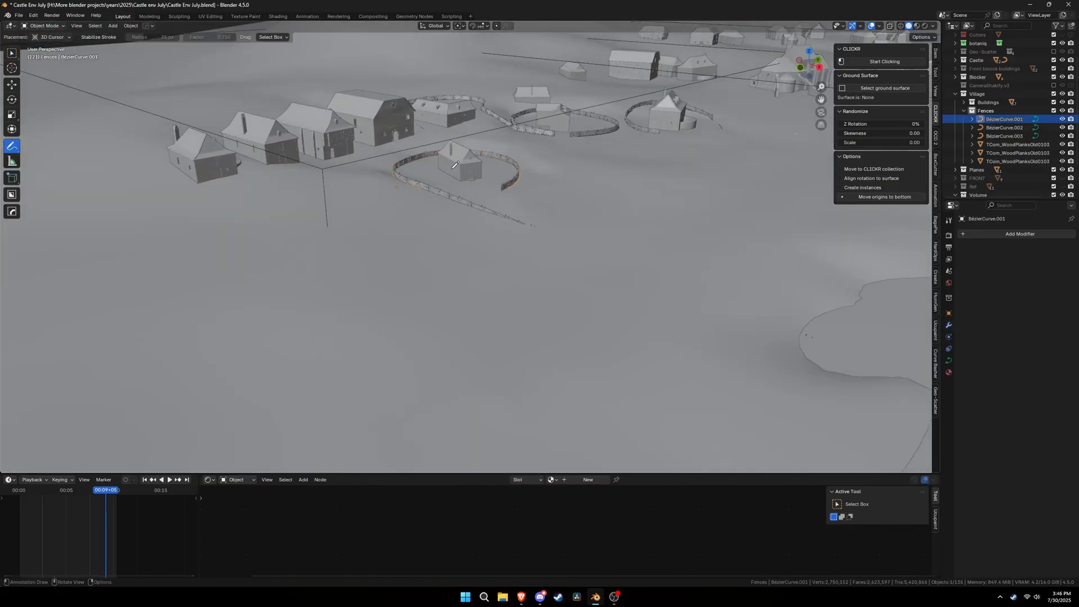
Return to the selection tool and check the new village fence up close and through the camera.
click(12, 53)
click(494, 214)
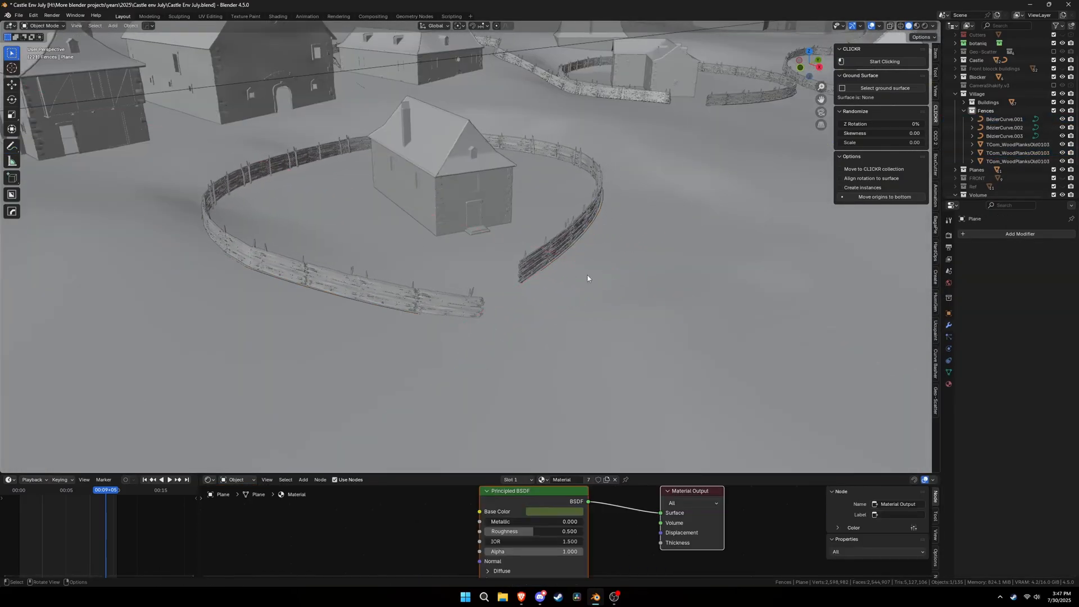
key(KP_0)
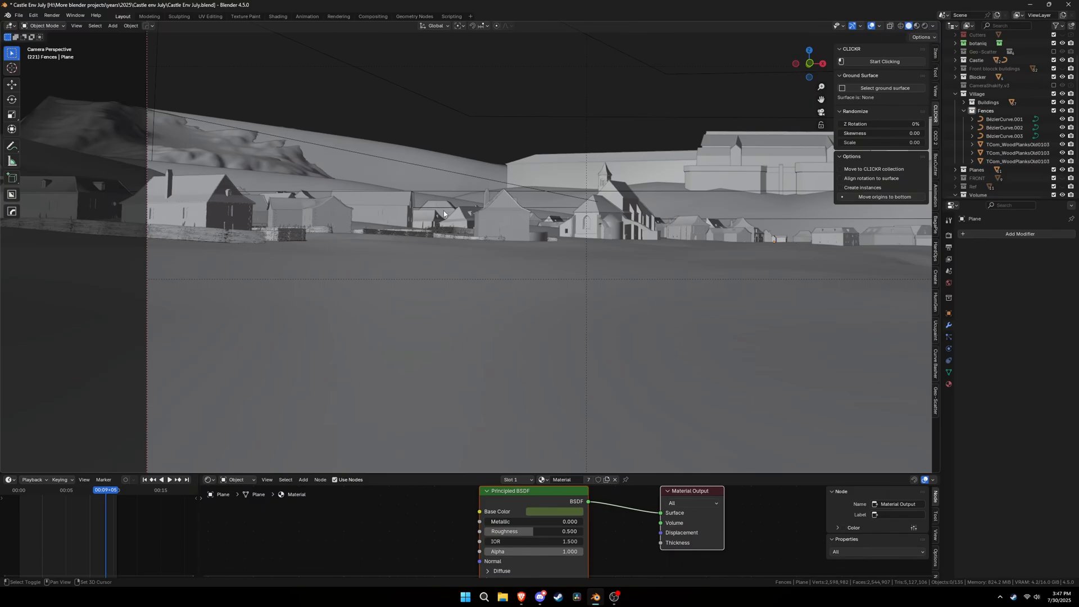
key(KP_0)
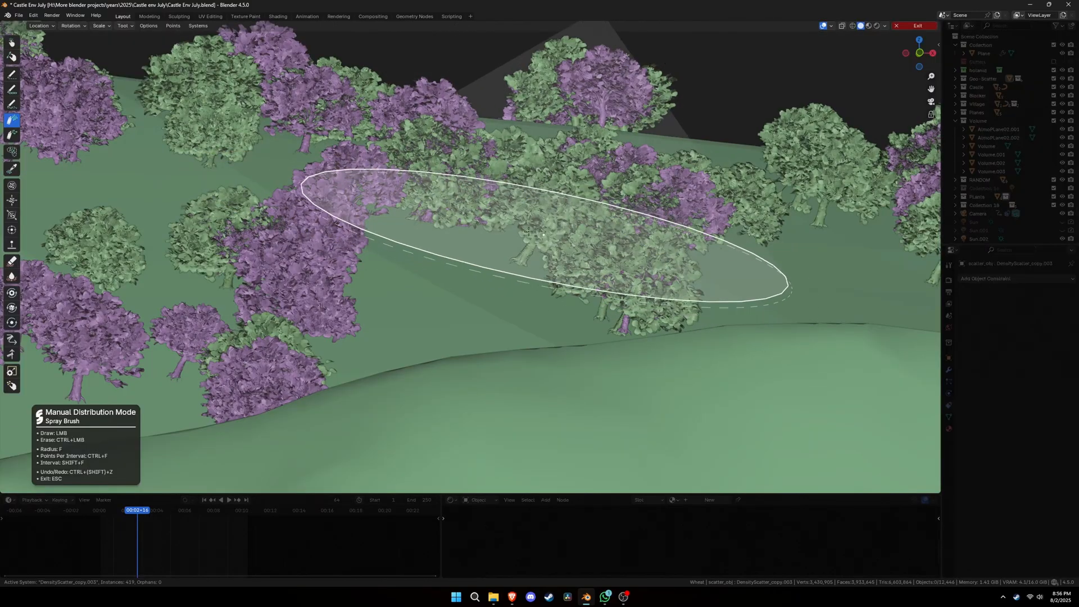
Spray scattered trees across the hillside with the Geo-Scatter Spray Brush, working along the slope in several strokes.
mouse_move(472, 226)
mouse_down()
mouse_move(742, 258)
mouse_move(429, 238)
mouse_up()
shift+middle_drag(428, 238, 494, 237)
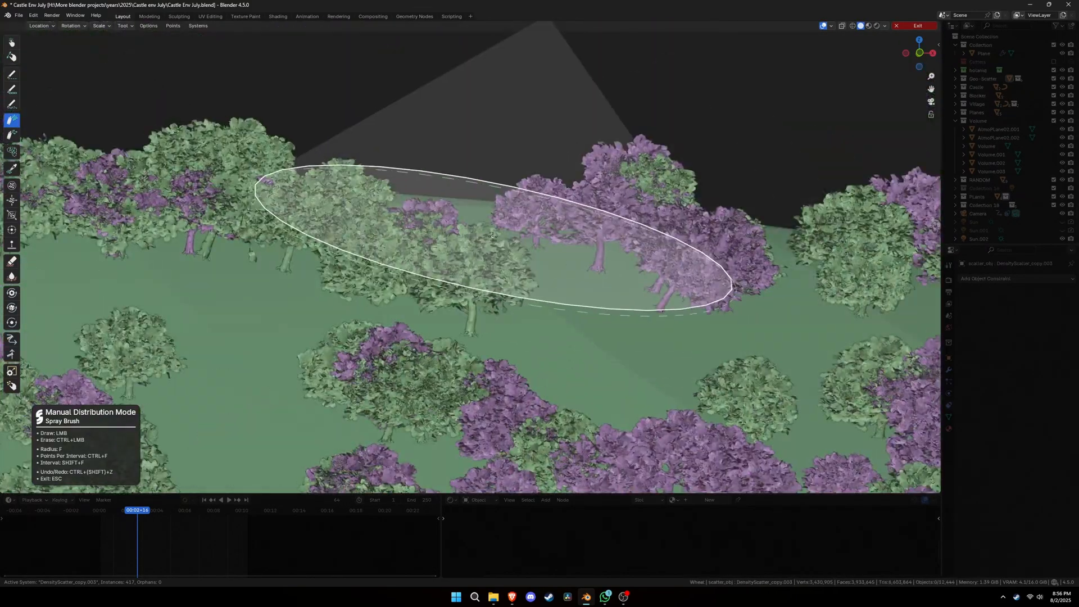
drag(494, 236, 697, 244)
mouse_move(809, 273)
shift+middle_down()
mouse_move(449, 281)
mouse_move(539, 270)
shift+middle_up()
drag(702, 270, 820, 278)
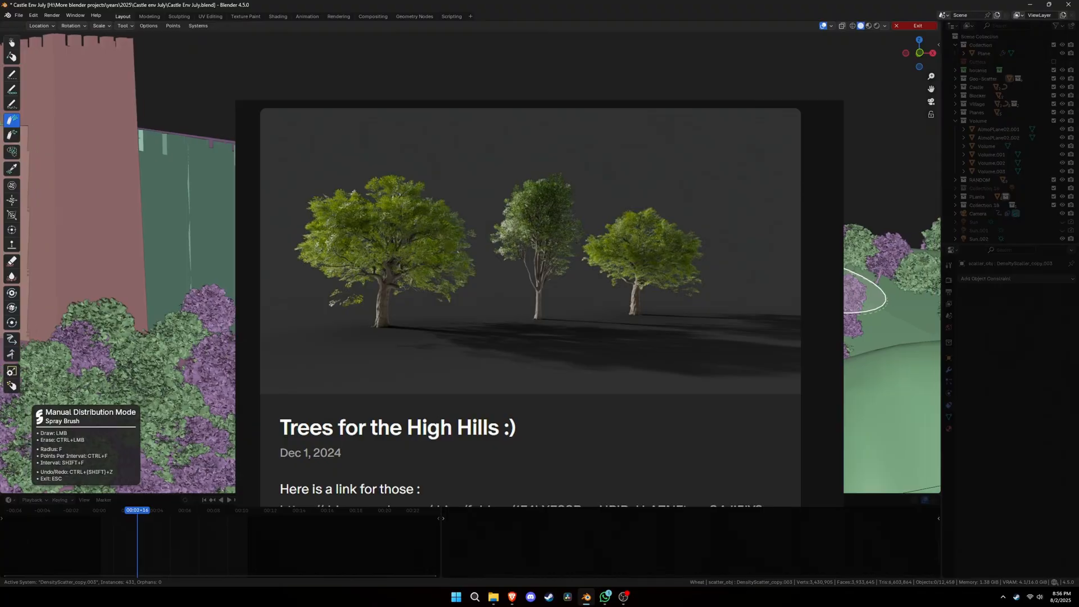
shift+middle_drag(821, 278, 562, 270)
drag(562, 287, 646, 332)
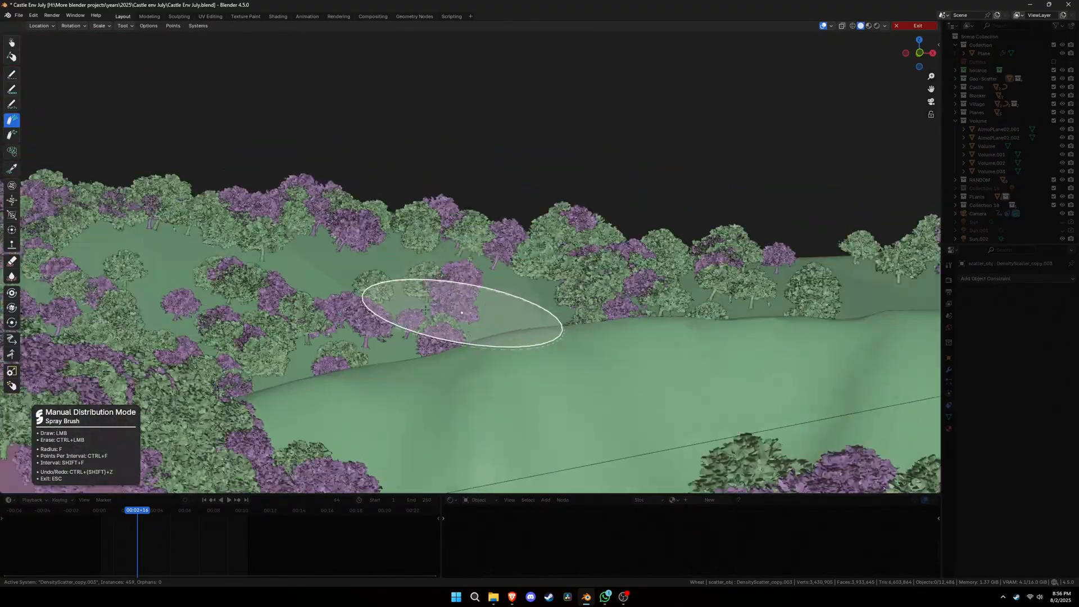
shift+middle_drag(711, 321, 615, 301)
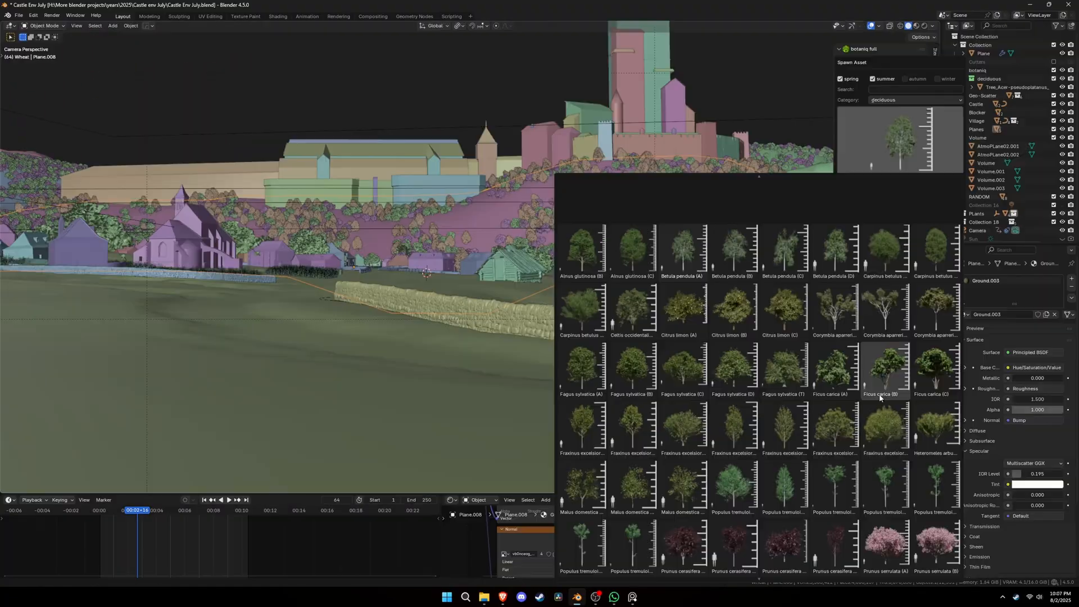
Browse the deciduous trees in the botaniq asset library, switch the category to coniferous and look through its trees.
scroll(880, 398, down, 3)
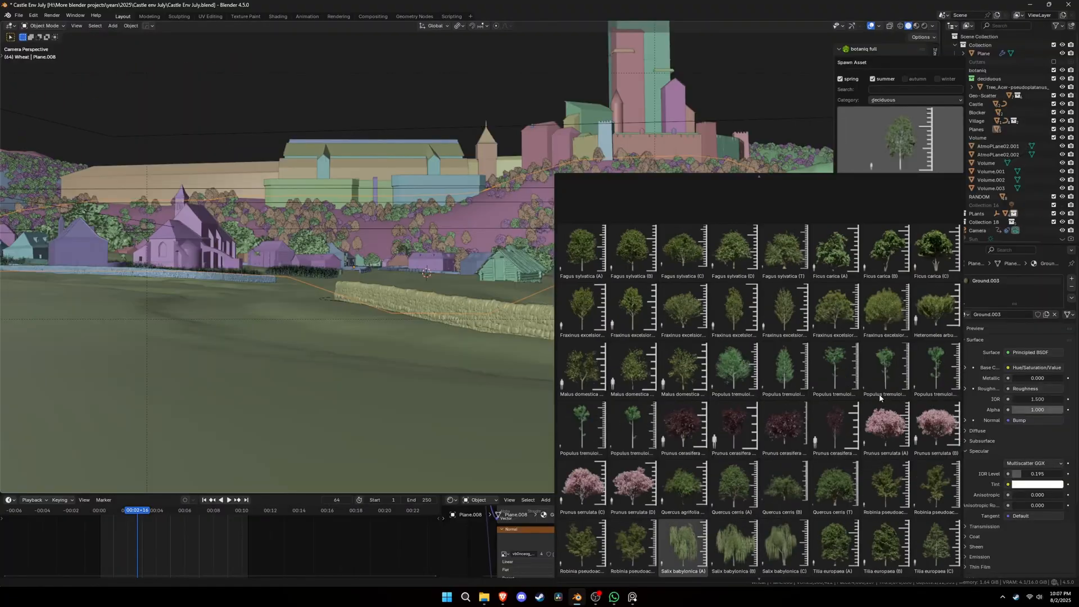
scroll(880, 398, down, 8)
click(885, 100)
click(892, 124)
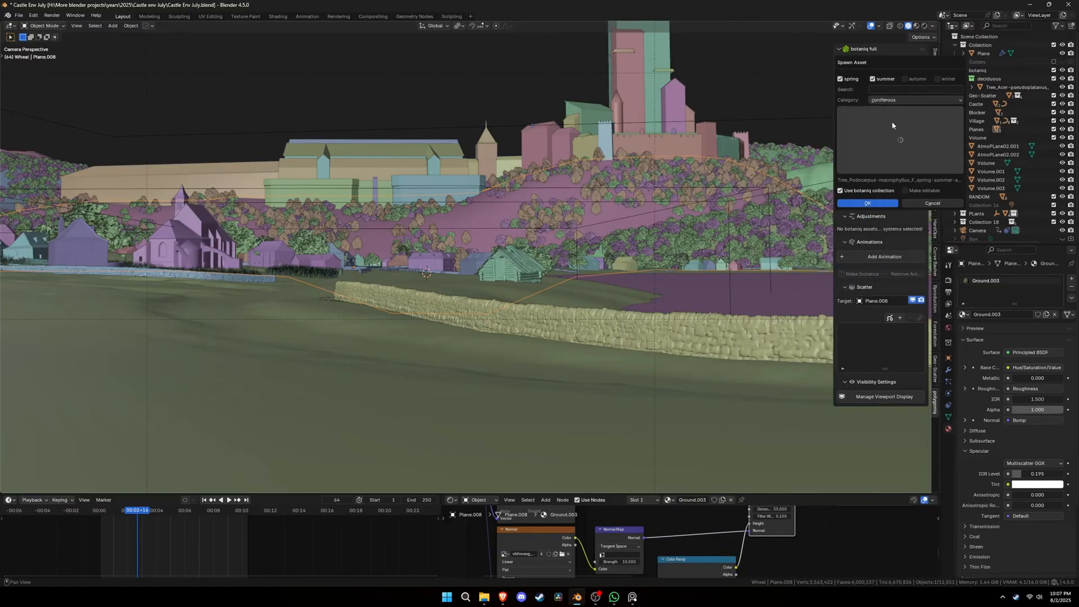
click(890, 149)
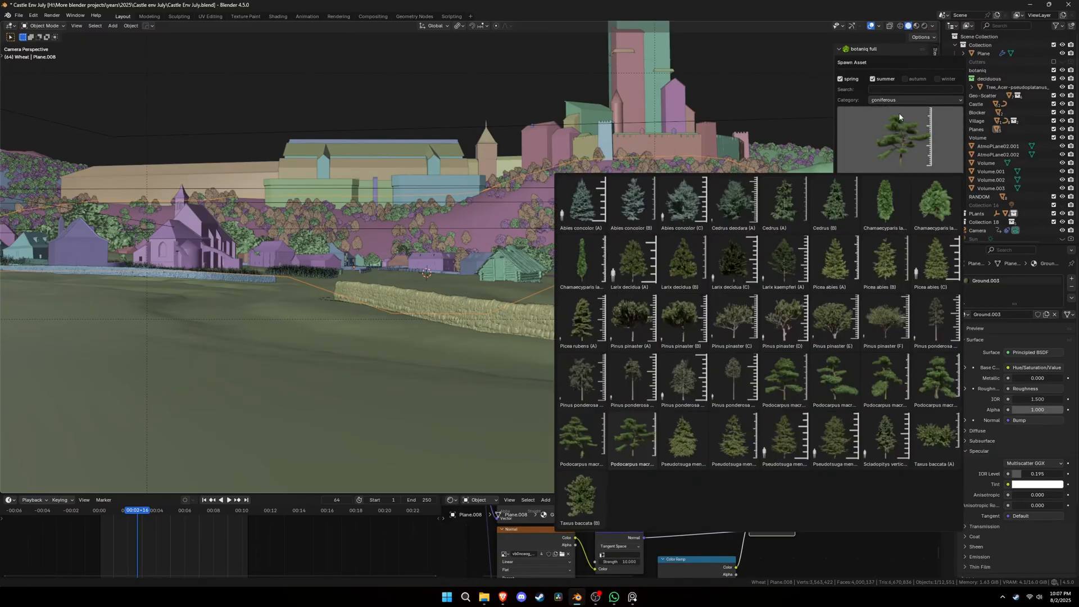
click(899, 101)
click(899, 120)
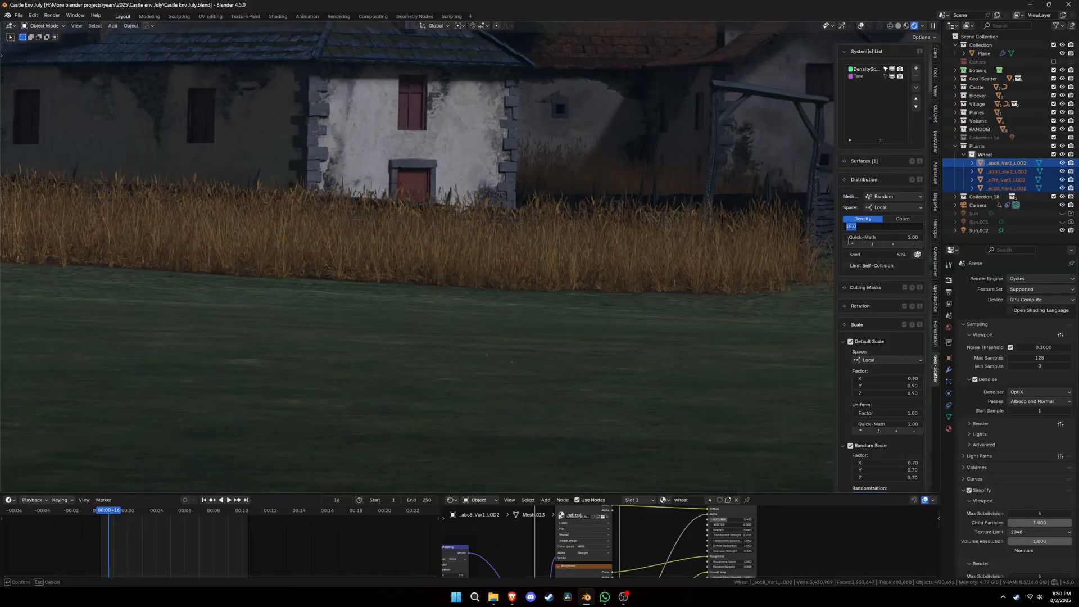
Set the wheat scatter's density to 10 instances per square metre and check the field from farther away.
text(10)
key(Return)
scroll(696, 260, down, 6)
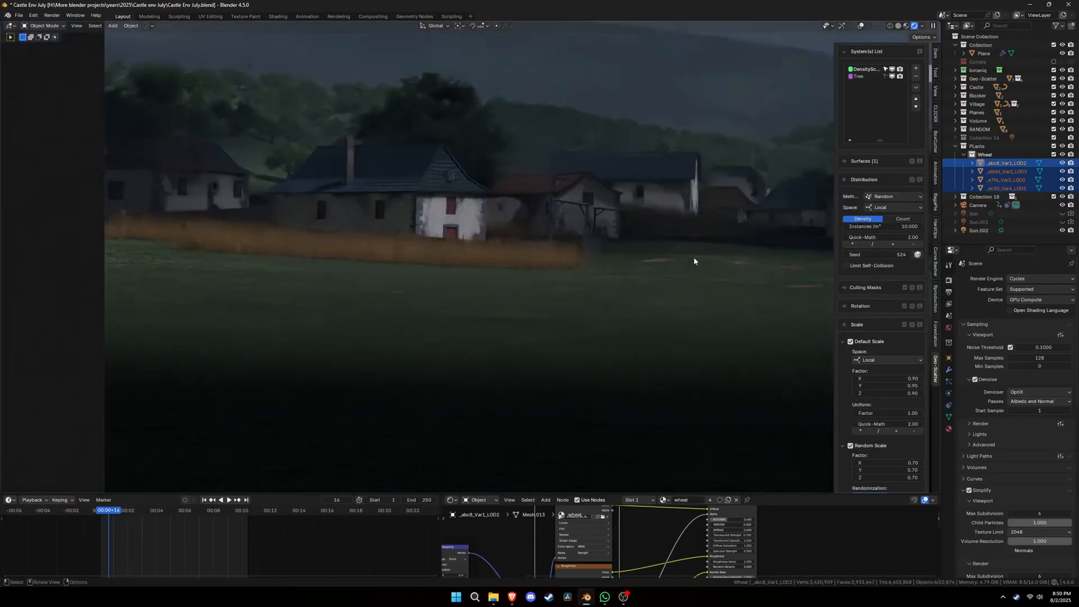
scroll(891, 401, down, 3)
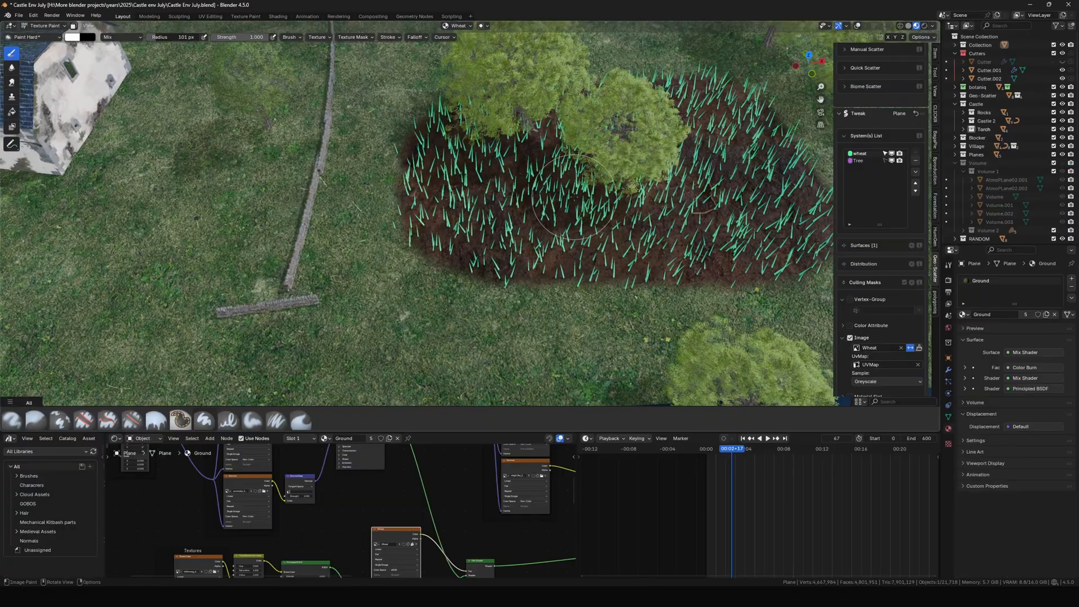
Inspect the painted soil and wheat patches between the stone fences and houses from above.
scroll(394, 214, down, 5)
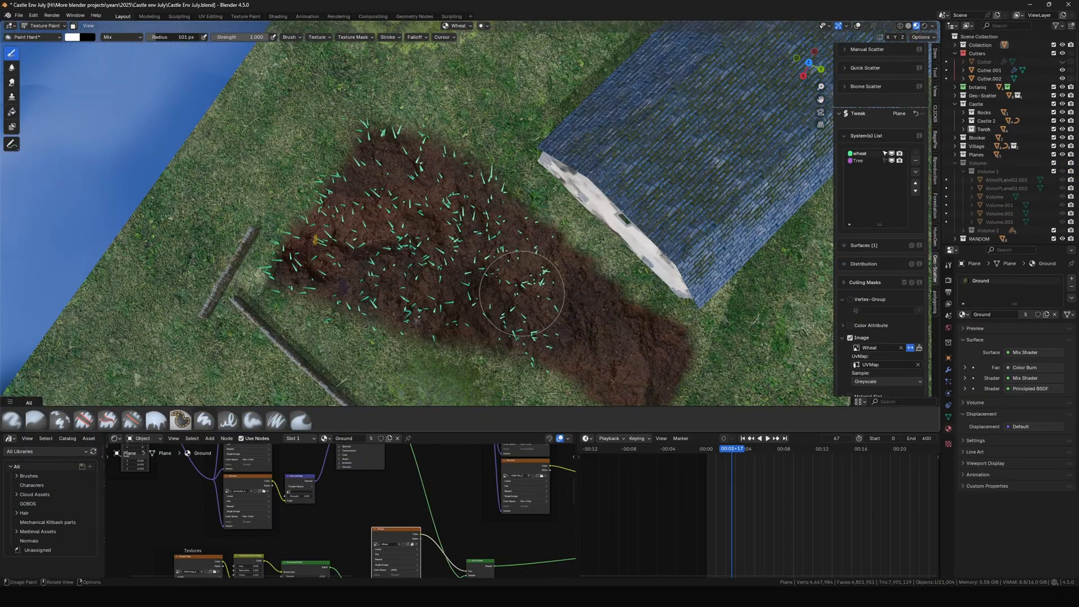
scroll(418, 214, down, 1)
middle_drag(396, 212, 536, 199)
shift+middle_drag(658, 213, 397, 109)
scroll(534, 191, up, 1)
middle_drag(540, 194, 594, 198)
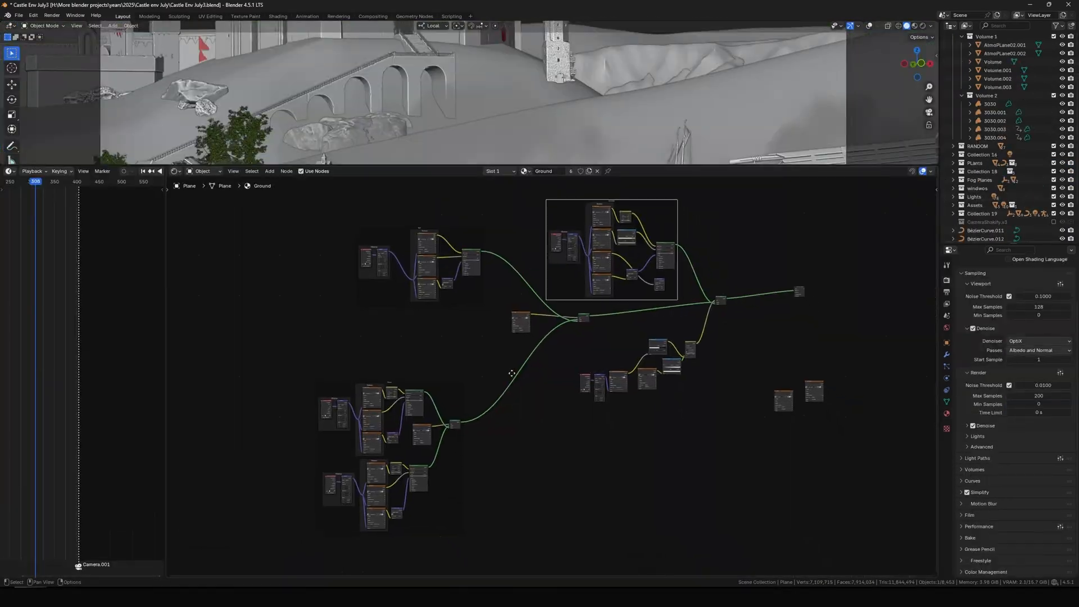
Examine the Ground material's grass and soil texture groups with their mix shaders, and the dirt path on the terrain.
middle_drag(526, 391, 480, 389)
scroll(415, 395, up, 8)
middle_drag(415, 395, 691, 241)
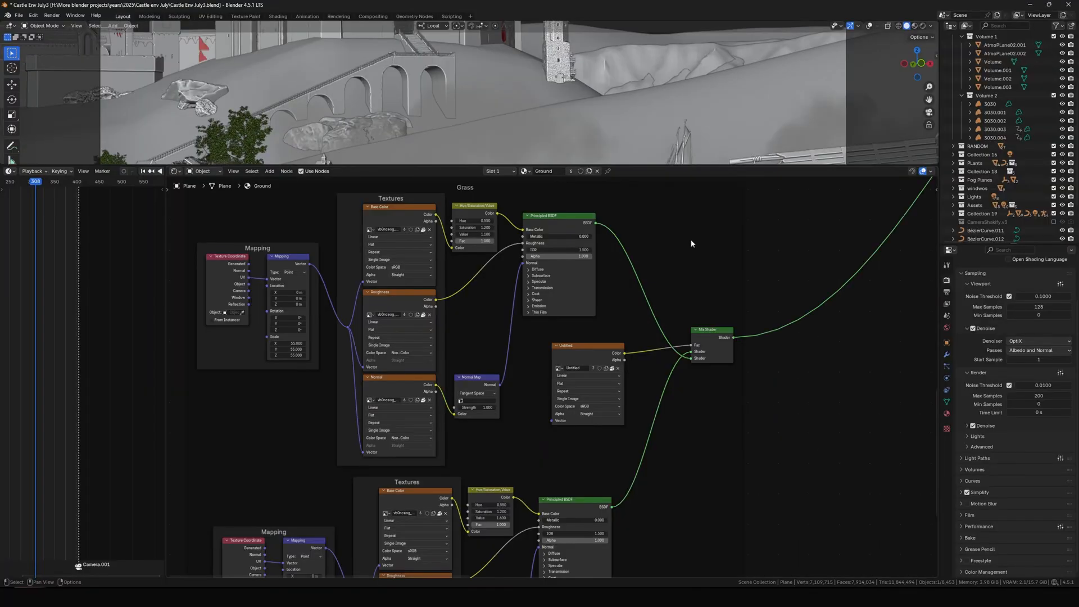
scroll(691, 241, up, 1)
middle_drag(746, 289, 788, 419)
scroll(548, 368, down, 8)
scroll(731, 225, up, 8)
middle_drag(731, 225, 574, 341)
scroll(574, 342, down, 5)
scroll(561, 439, up, 7)
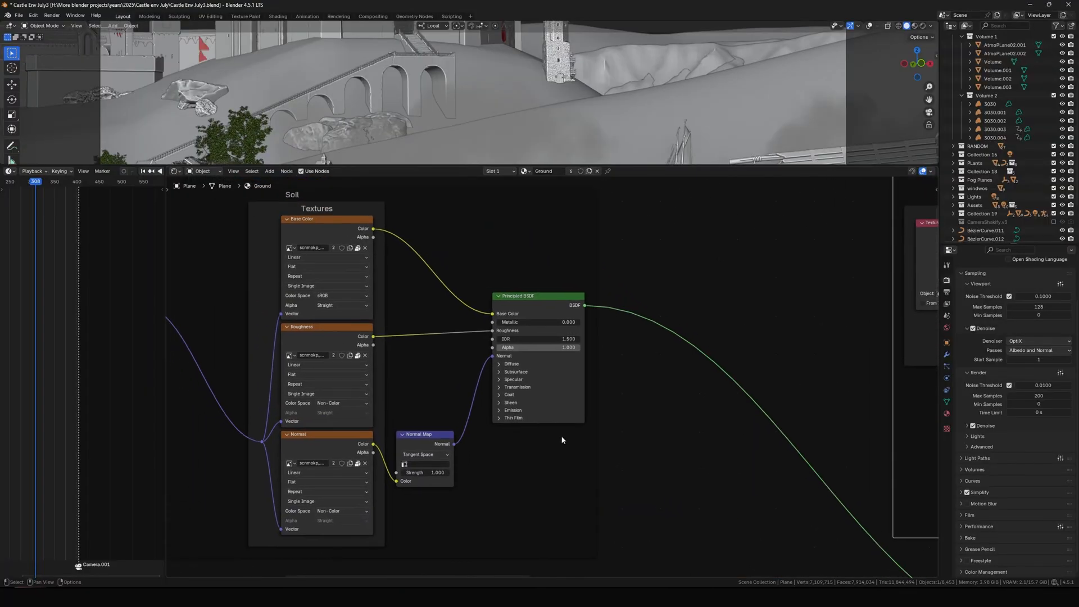
middle_drag(582, 397, 557, 272)
scroll(654, 339, down, 3)
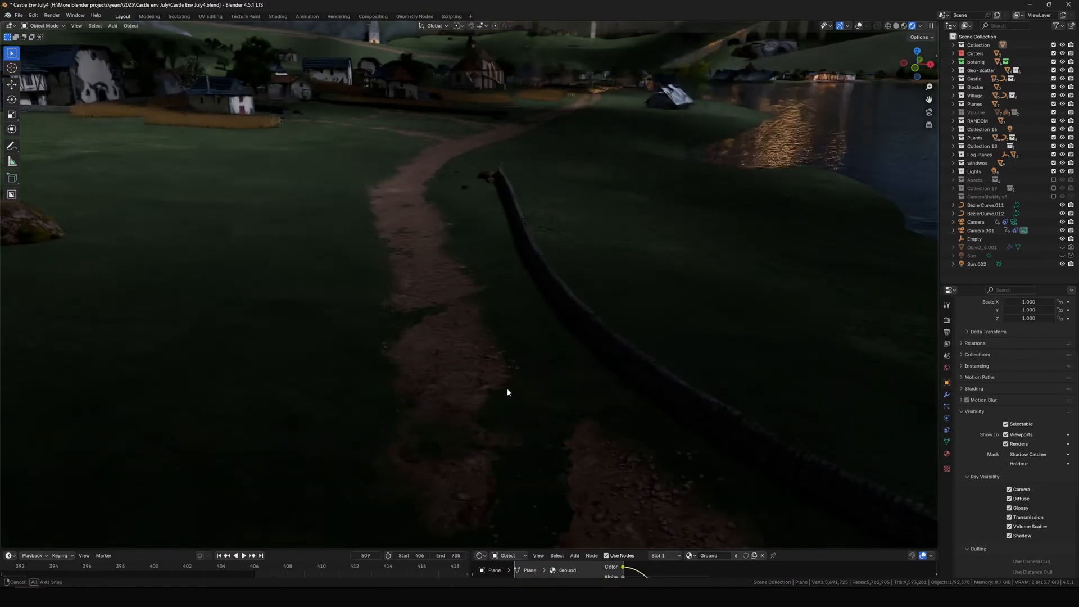
middle_drag(508, 392, 506, 378)
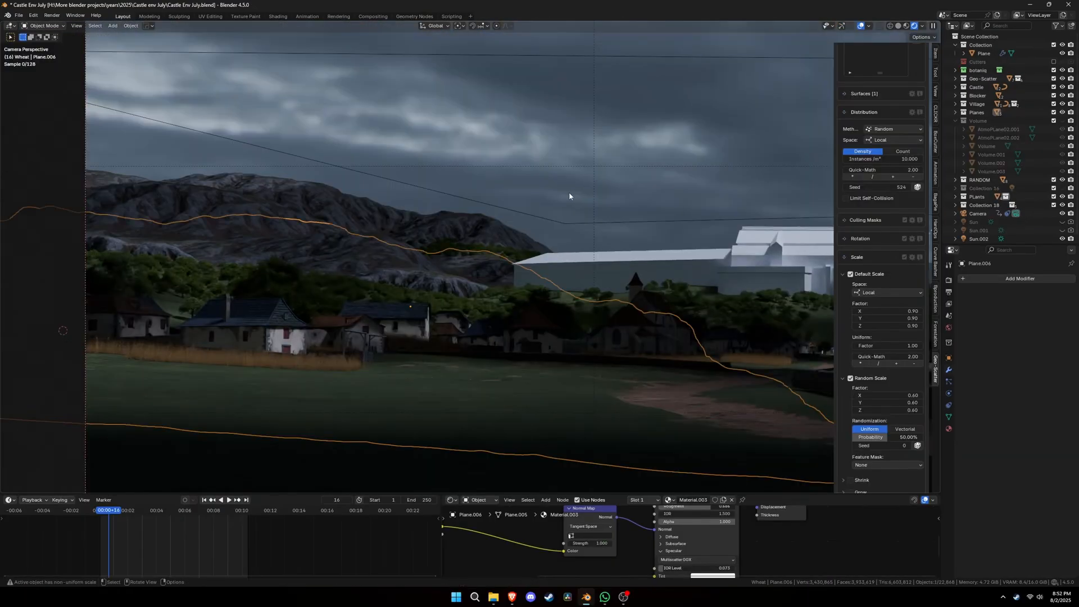
Reposition the rocky mountain terrain behind the village and lower it 13.66 m along Z in the camera view.
middle_drag(569, 193, 562, 284)
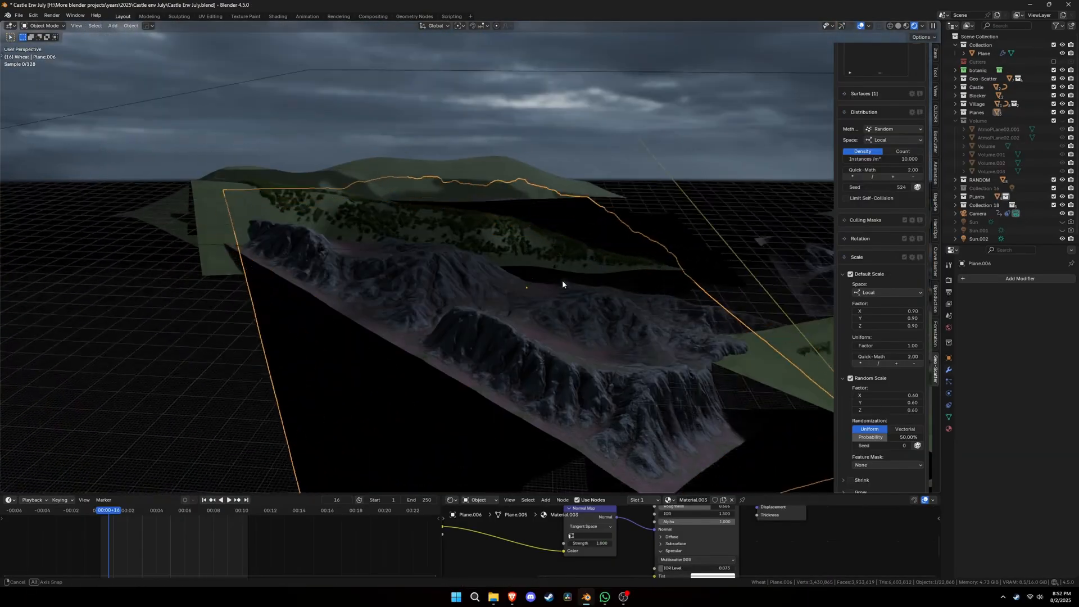
click(585, 256)
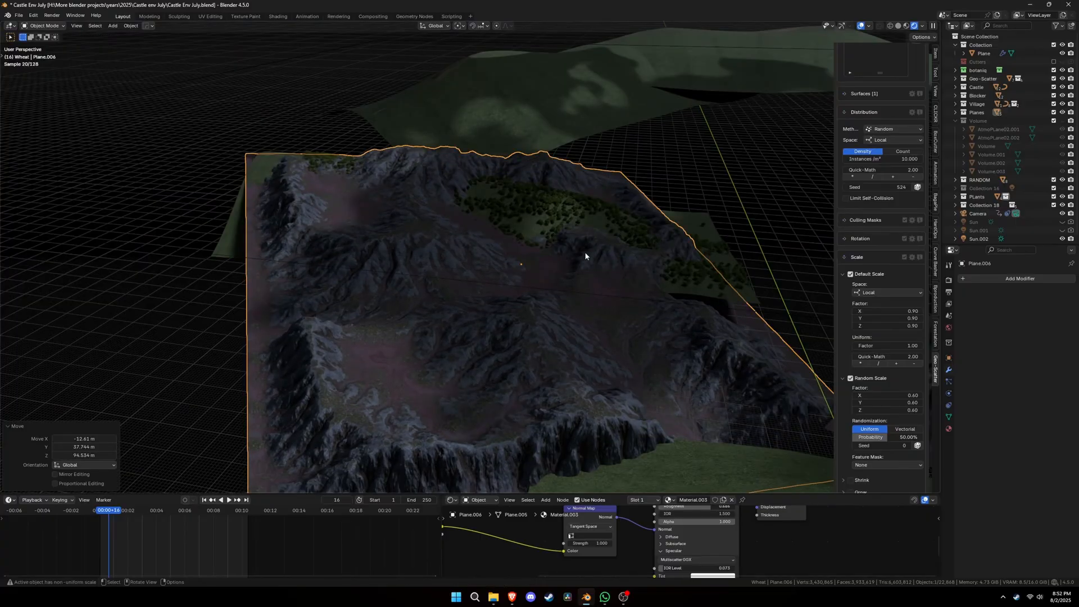
key(KP_0)
key(g)
key(z)
click(590, 262)
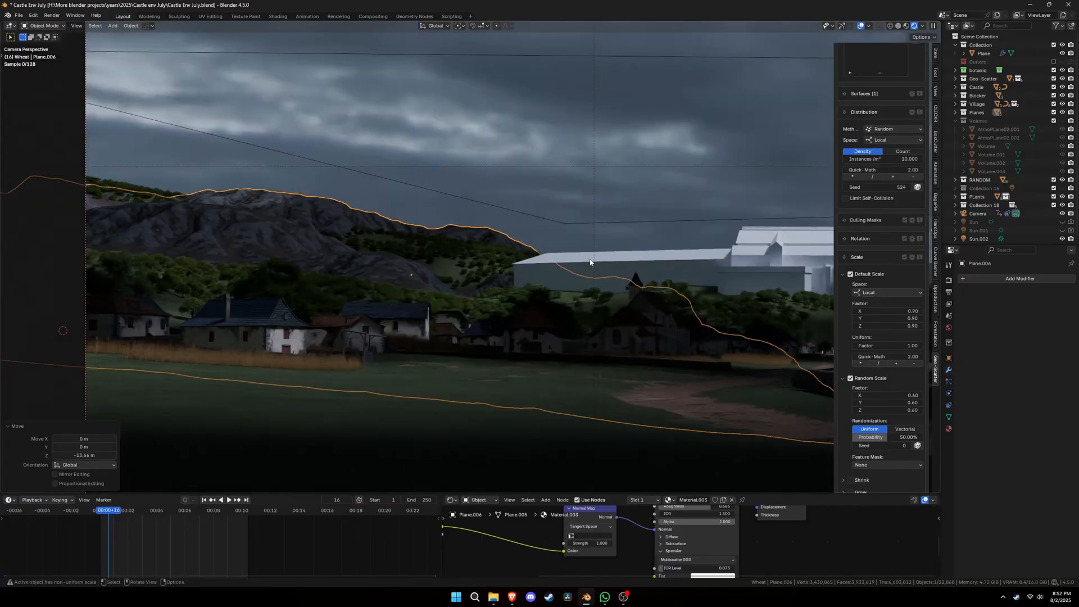
Hide the viewport overlays and make the Volume collection visible to check the fog across the whole camera frame.
scroll(590, 262, down, 2)
shift+middle_drag(567, 247, 296, 230)
scroll(281, 247, down, 1)
key(alt+shift+z)
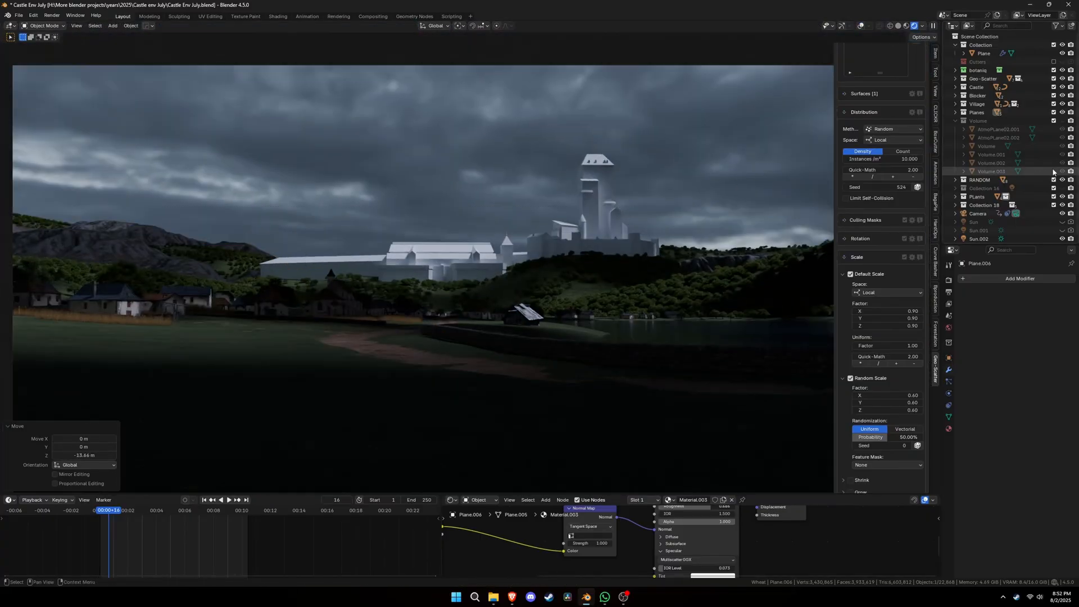
click(1063, 122)
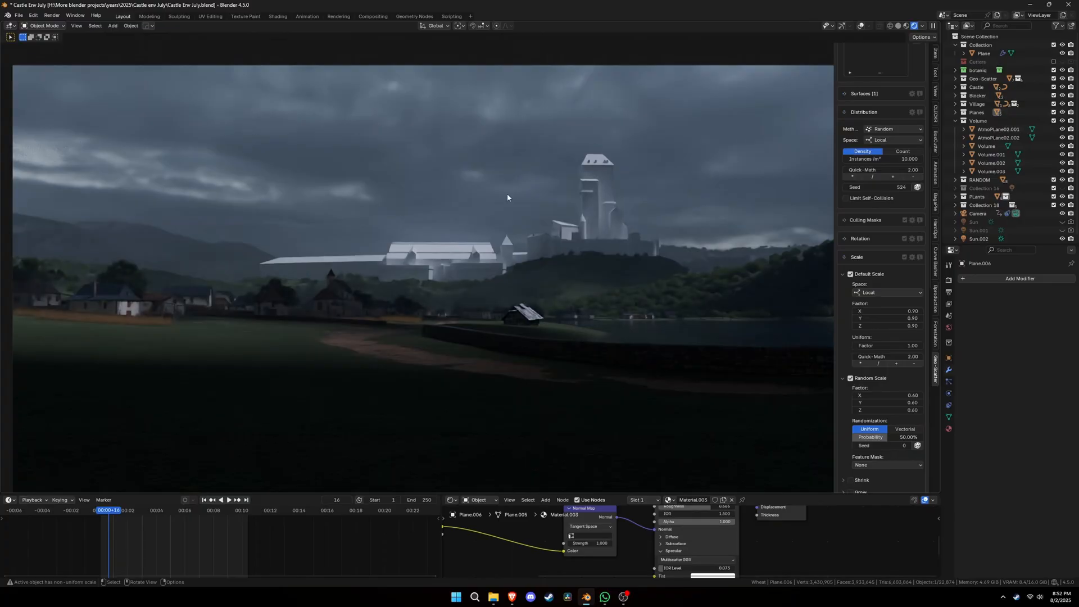
scroll(562, 194, up, 4)
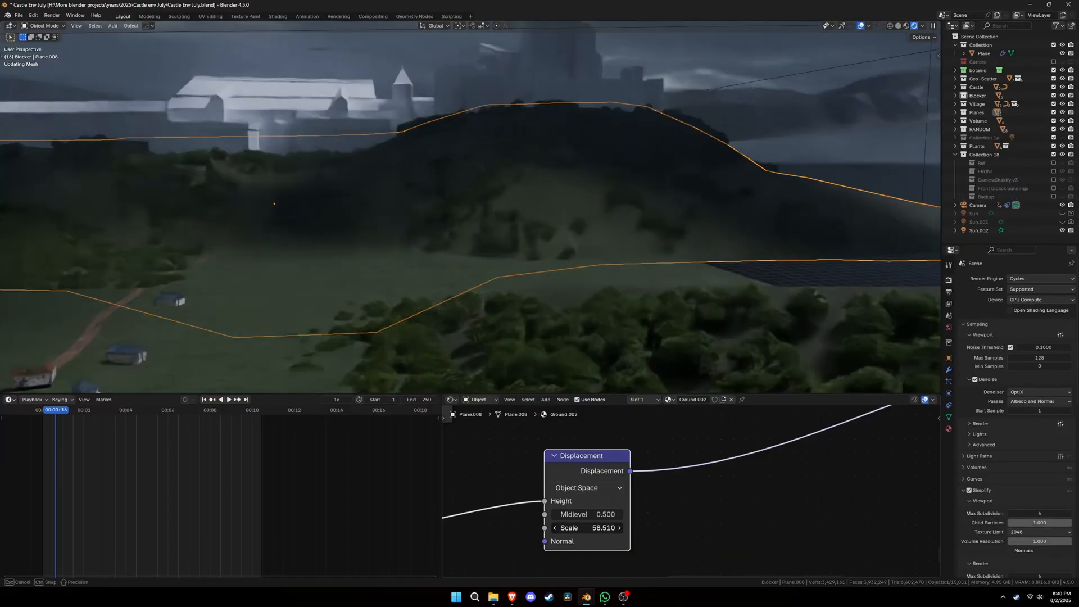
Preview the Color Ramp of the grass bump on the hill and add Texture Coordinate and Mapping nodes to its Noise Texture.
scroll(553, 258, up, 5)
scroll(560, 266, down, 3)
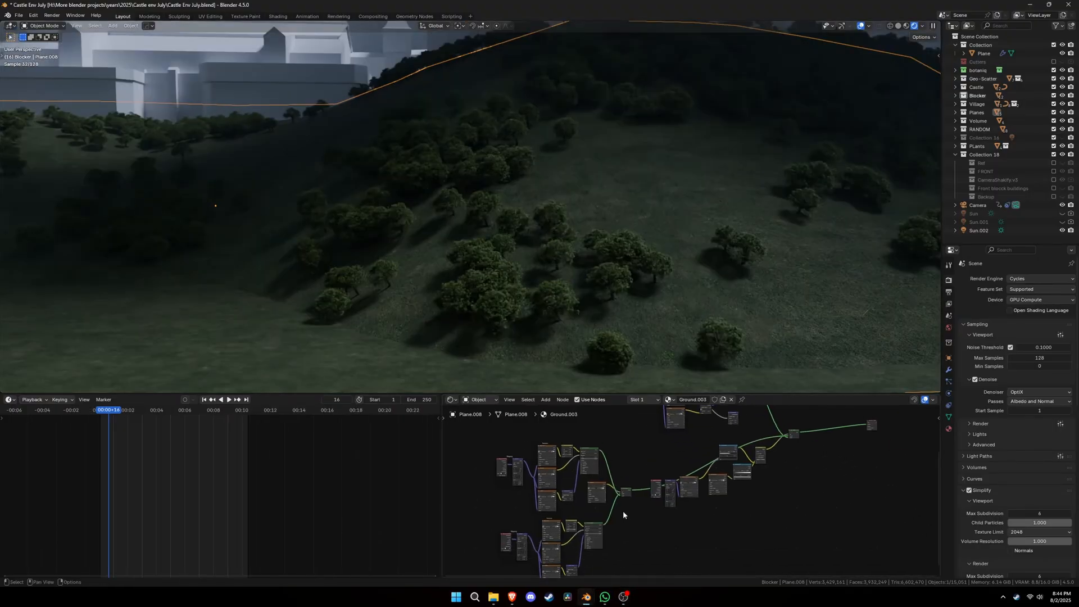
scroll(623, 510, up, 5)
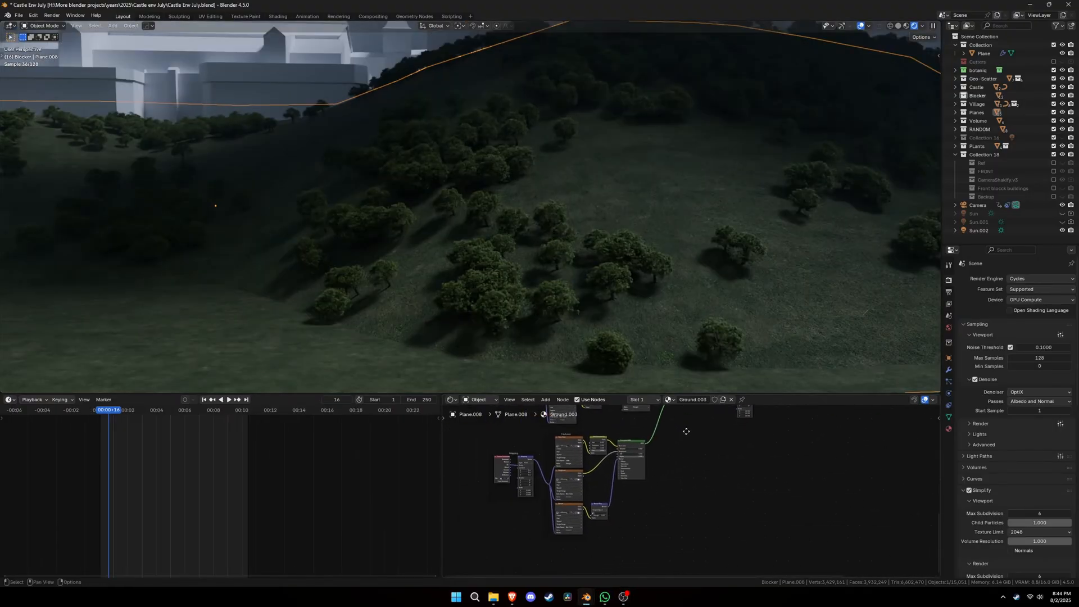
ctrl+shift+click(631, 546)
key(ctrl+t)
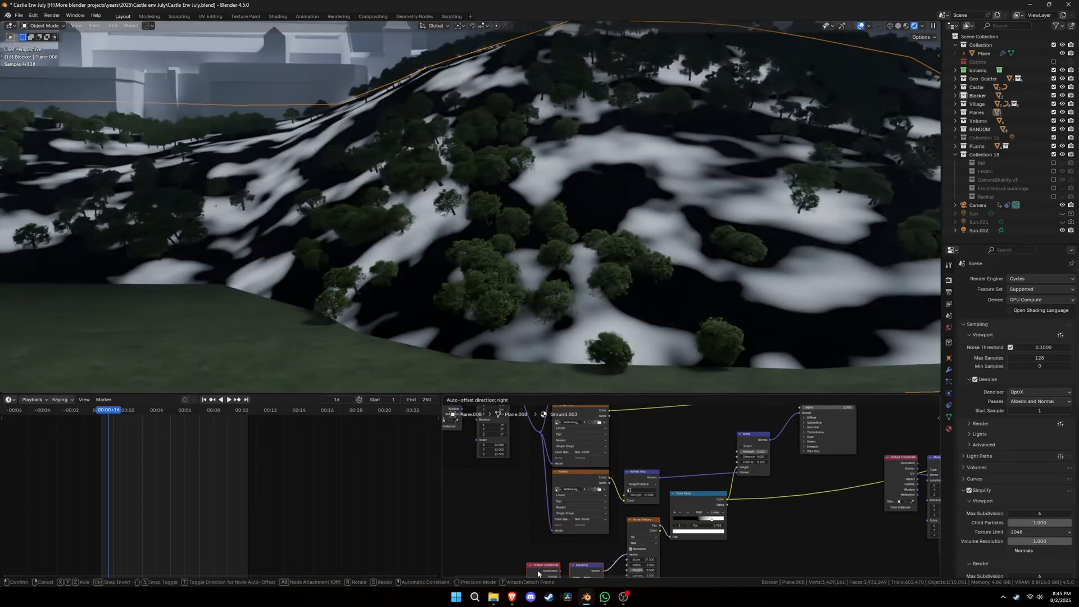
scroll(675, 551, up, 4)
scroll(675, 517, down, 6)
middle_drag(646, 526, 654, 515)
drag(608, 516, 608, 504)
Raise the Noise Texture's scale to about 191.7 and adjust its detail.
scroll(646, 506, up, 5)
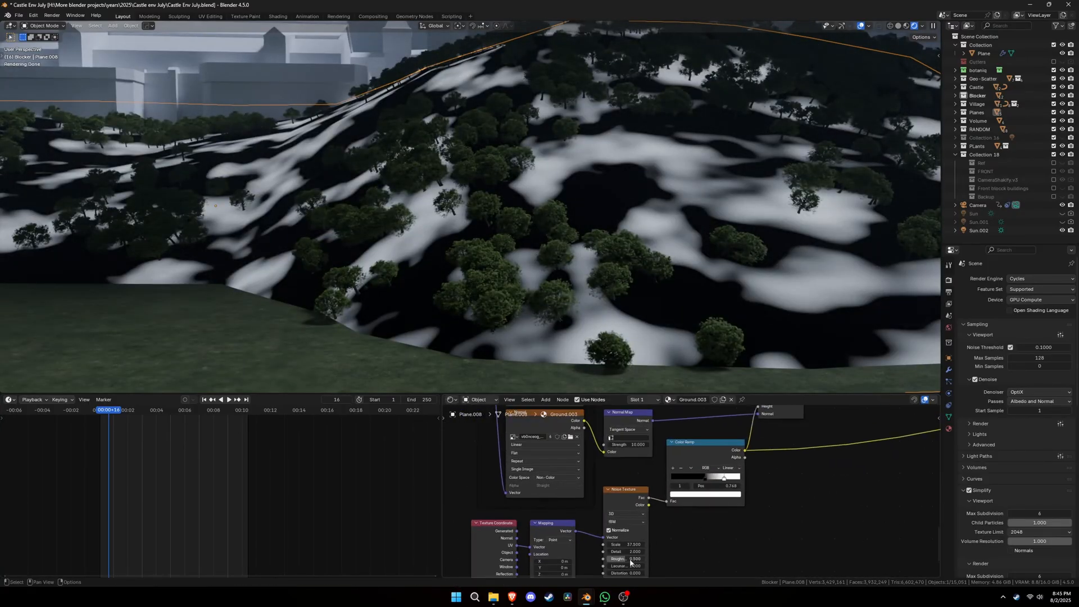
drag(625, 544, 721, 544)
drag(629, 551, 641, 552)
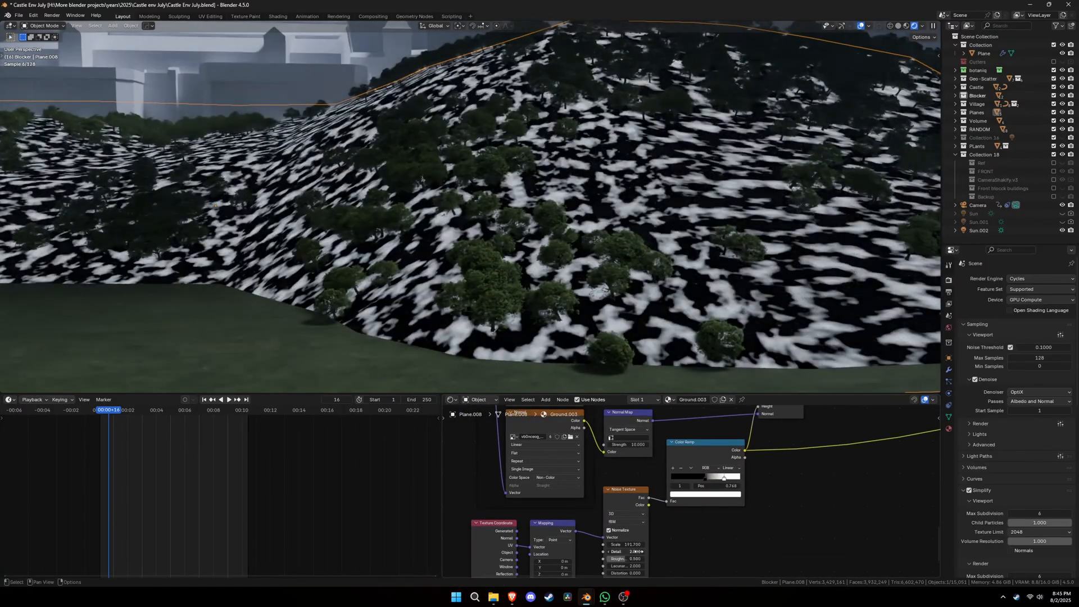
Preview the grass Principled BSDF on the hill and increase the Bump node's Distance.
scroll(631, 556, up, 4)
middle_drag(689, 461, 638, 554)
scroll(647, 523, down, 9)
ctrl+shift+click(752, 447)
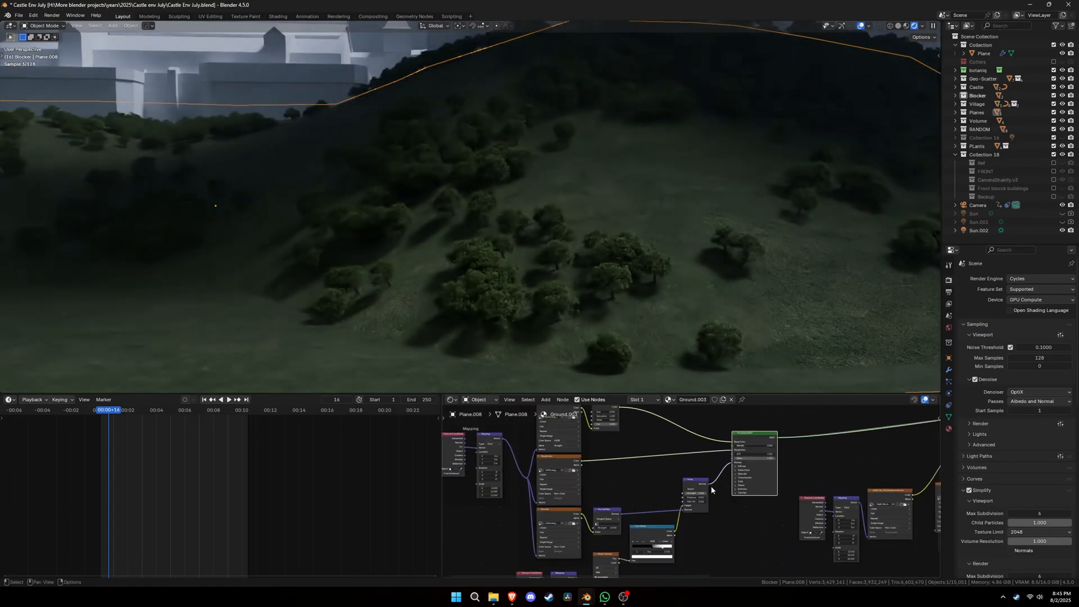
click(694, 485)
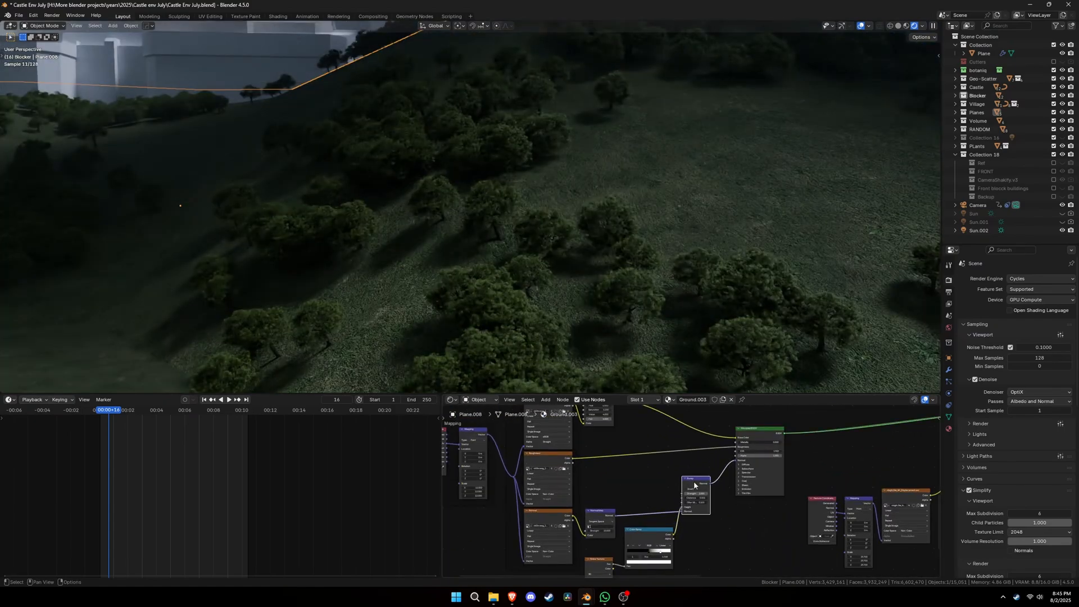
scroll(694, 485, up, 5)
click(694, 510)
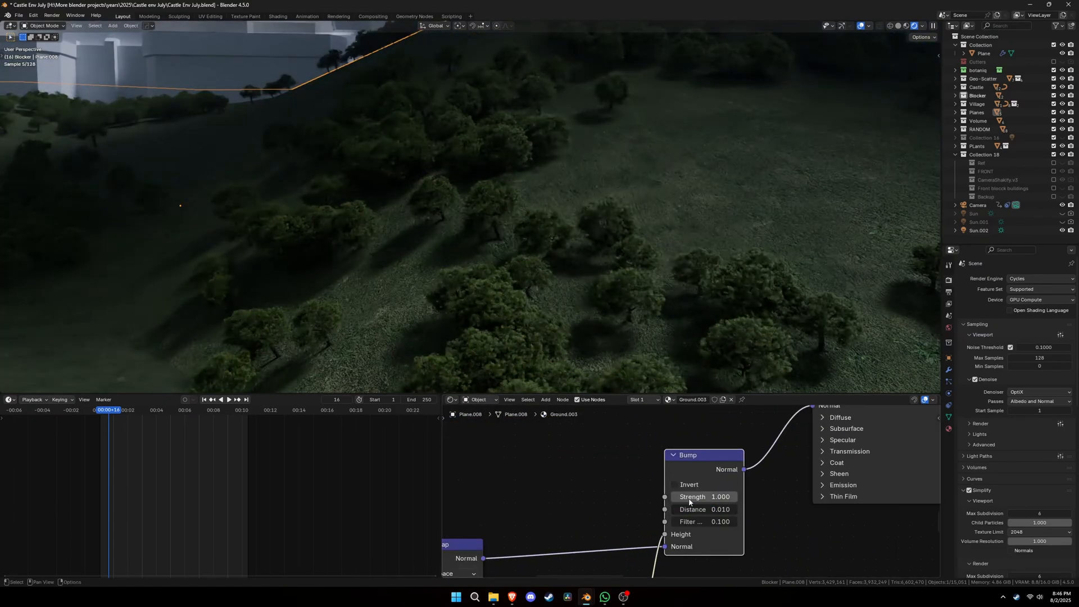
mouse_move(692, 508)
mouse_down()
mouse_move(731, 509)
mouse_move(705, 509)
mouse_up()
scroll(635, 302, down, 6)
scroll(635, 303, up, 4)
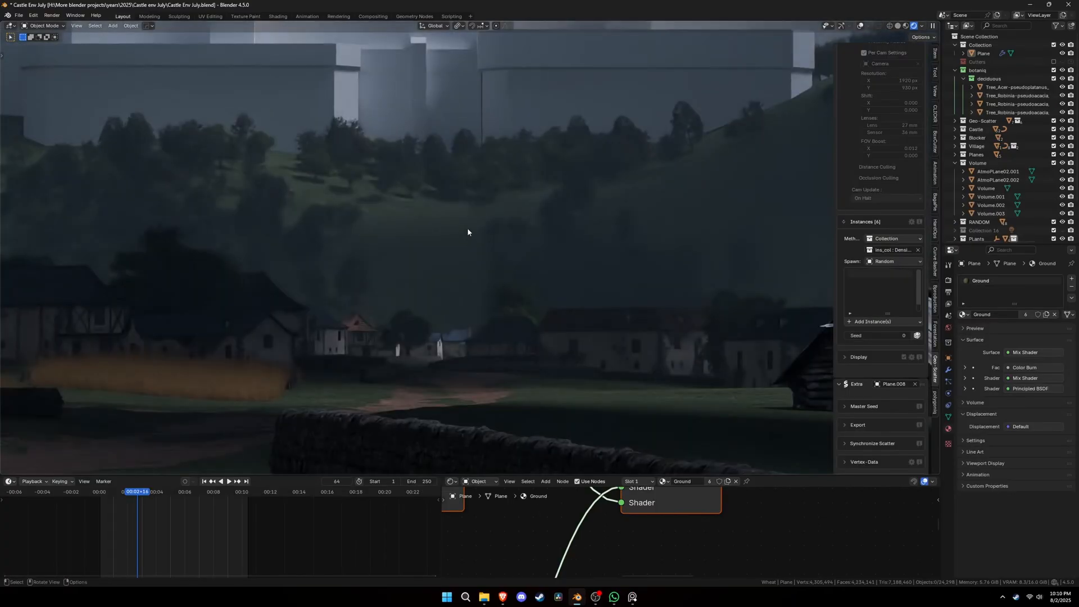
Rotate the linked duplicate of the rock assembly freely beside the other castle rocks.
scroll(629, 282, up, 5)
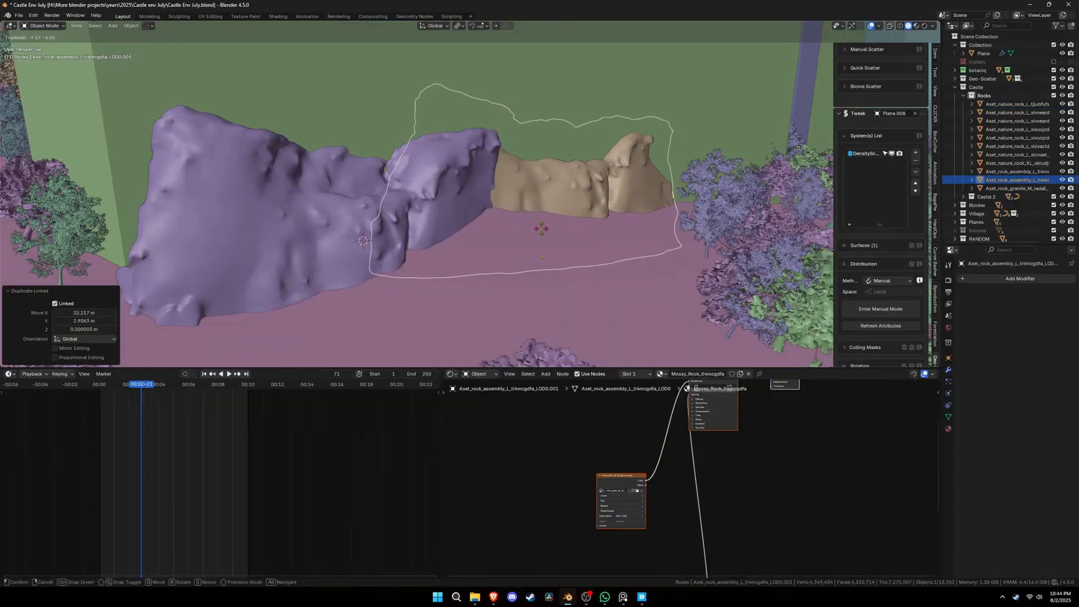
key(r)
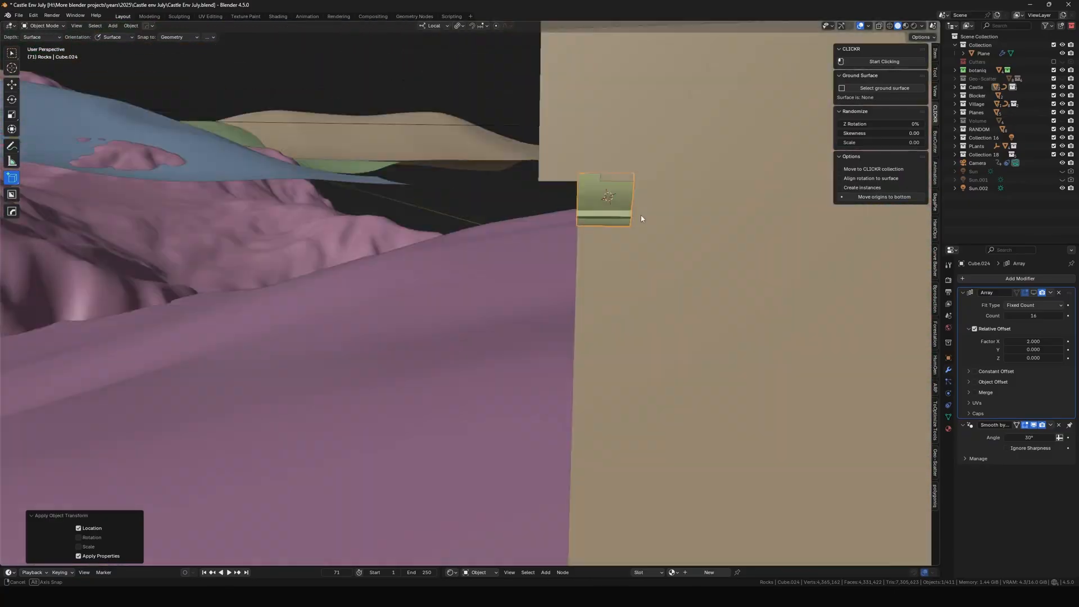
Delete the extra window cutter from the upper wall of the large castle tower.
scroll(689, 236, down, 5)
middle_drag(642, 219, 787, 250)
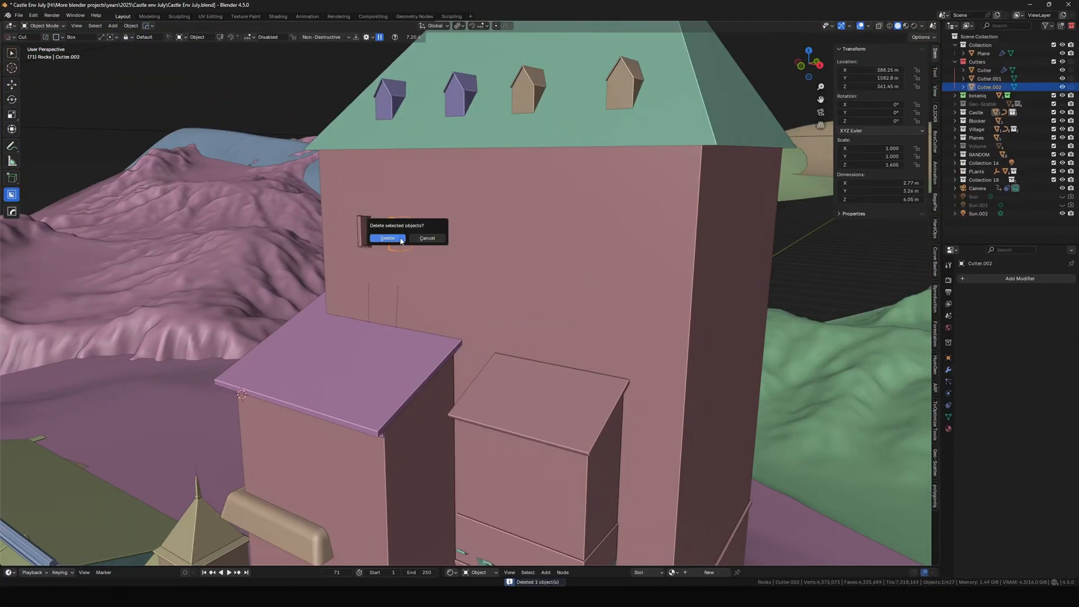
key(Return)
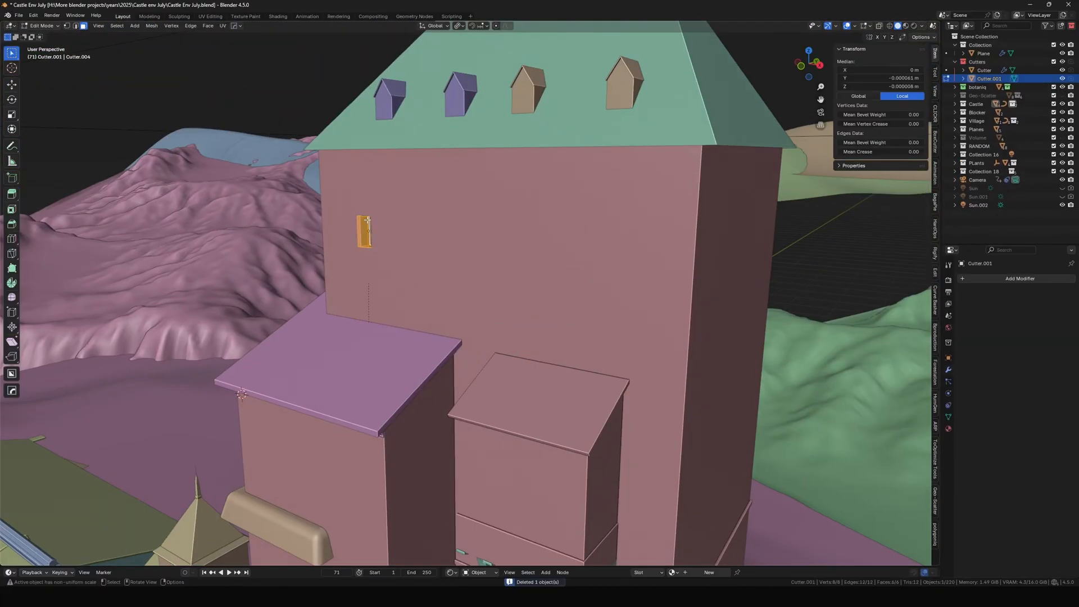
Duplicate the window cutter's box along X on the upper tower wall, moving the far copy 41.532 m.
key(g)
key(x)
click(475, 261)
middle_drag(475, 261, 500, 262)
key(shift+d)
right_click(522, 283)
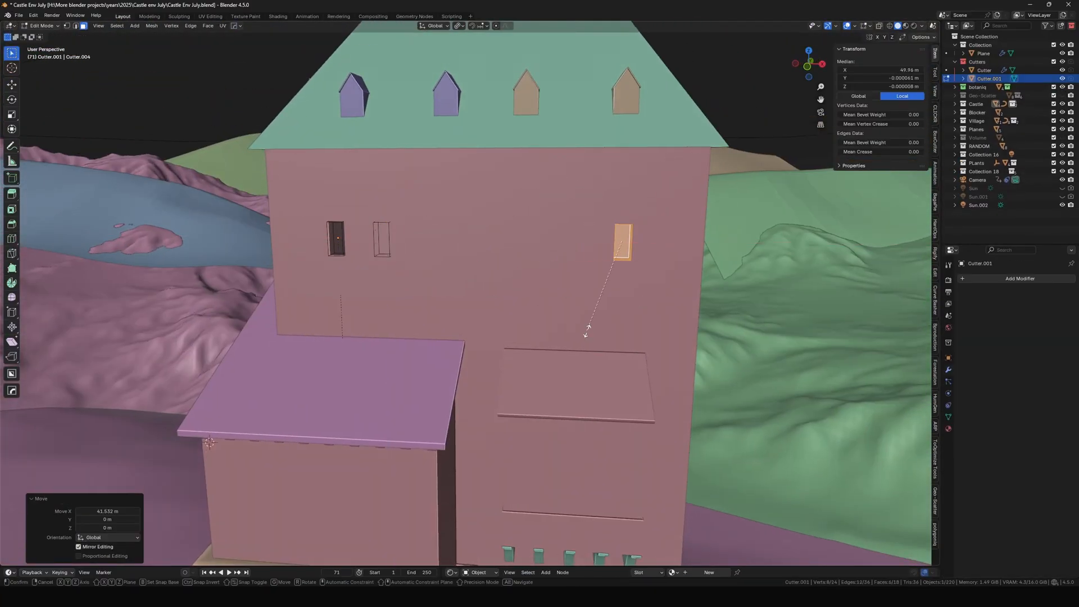
Scale the far window cutter box by 2.129 and place a duplicate of it on the projecting roofed bay below.
shift+middle_drag(664, 366, 556, 325)
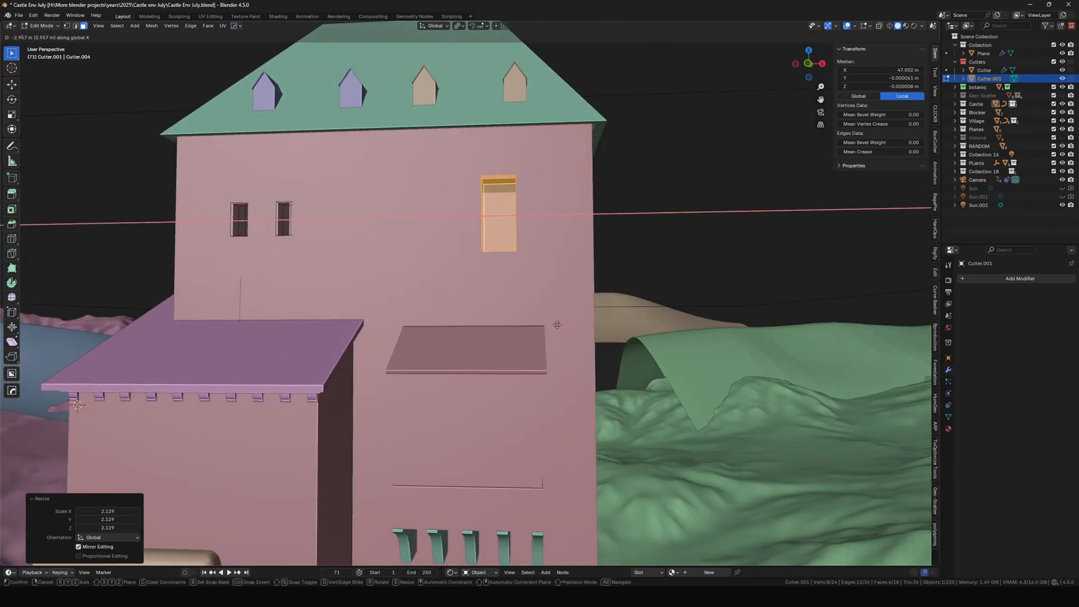
shift+middle_drag(500, 351, 523, 248)
scroll(561, 275, down, 1)
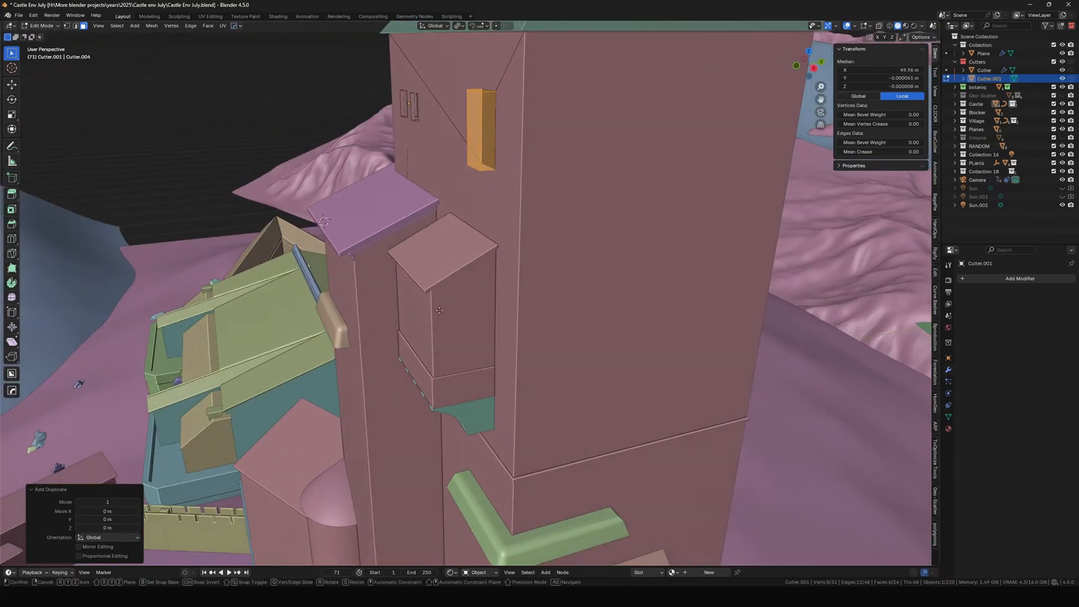
middle_drag(517, 321, 622, 258)
click(567, 299)
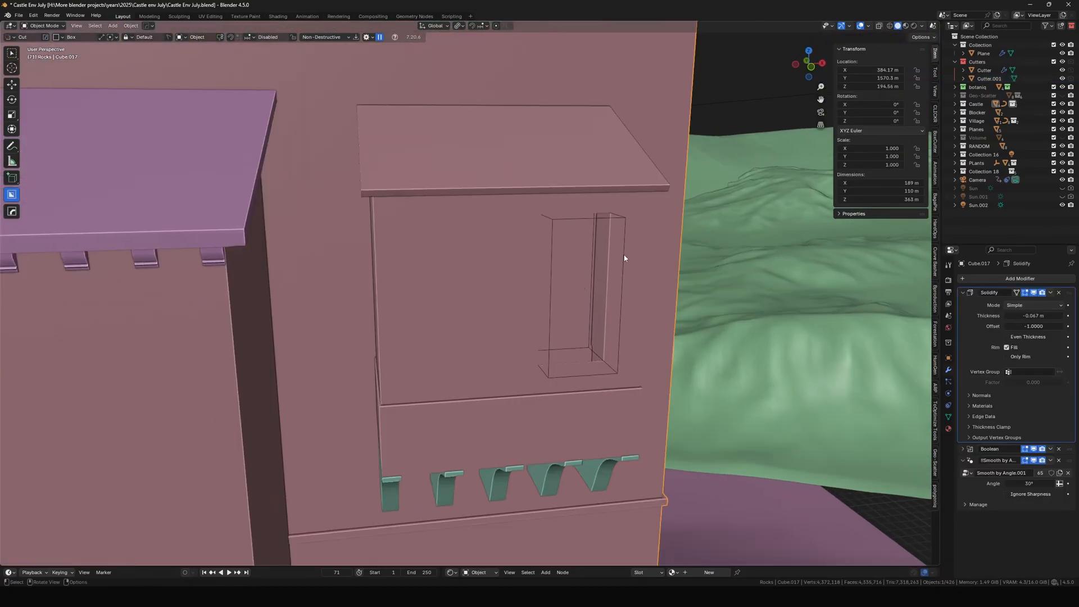
Scale the duplicated window cutter box on the projecting roofed bay of the large castle tower.
click(600, 264)
key(s)
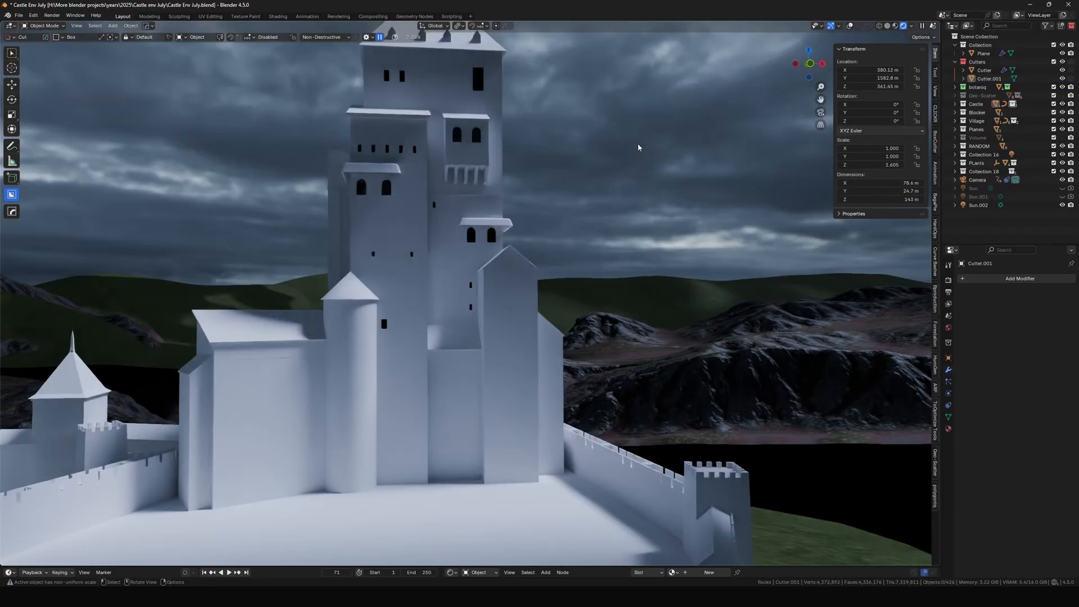
right_click(638, 148)
scroll(569, 322, down, 8)
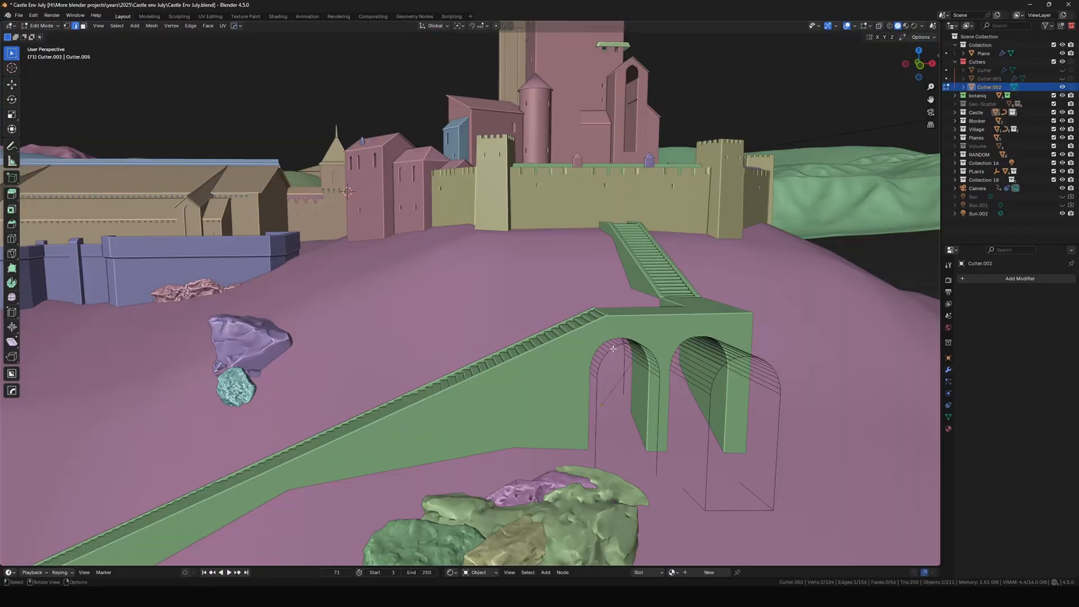
Shift the selected arch cutter beneath the stair bridge and place a duplicate of it about 36 m further down the ramp.
key(ctrl+l)
shift+middle_drag(606, 347, 628, 289)
middle_drag(628, 289, 620, 287)
key(g)
click(607, 290)
key(shift+d)
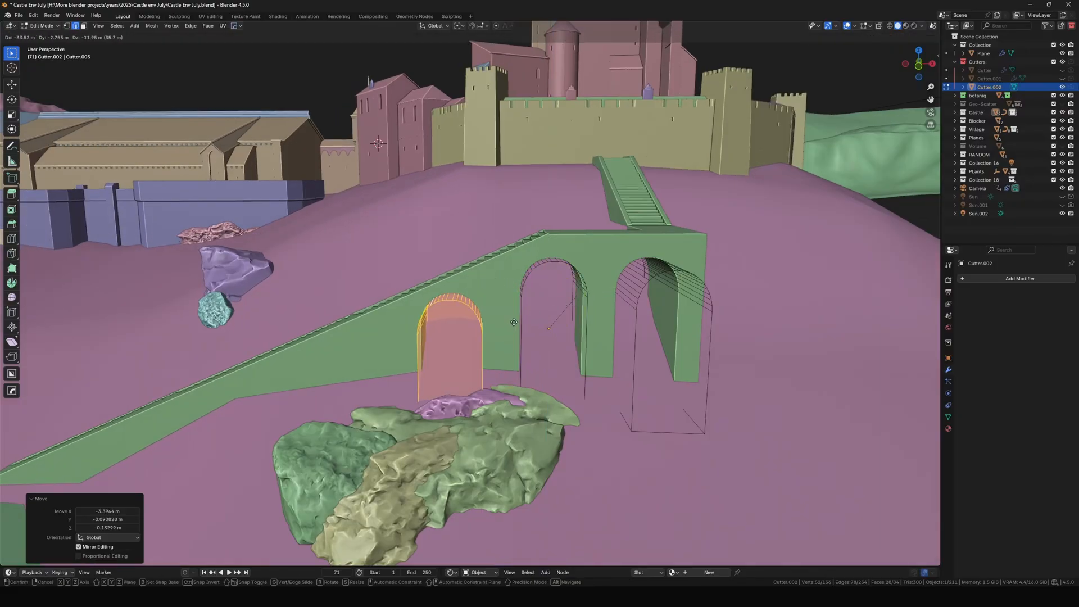
click(513, 316)
Nudge the new arch cutter along the bridge, place another duplicate about 34 m further down, and start scaling it to the lower wall.
shift+middle_drag(512, 315, 588, 289)
key(g)
click(578, 292)
key(shift+d)
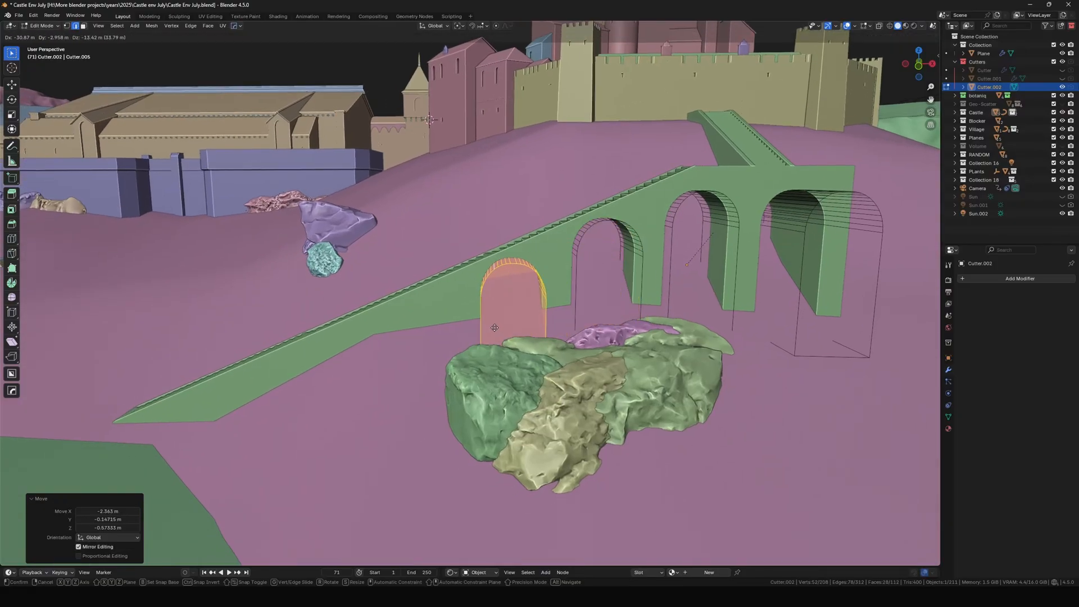
click(435, 329)
key(s)
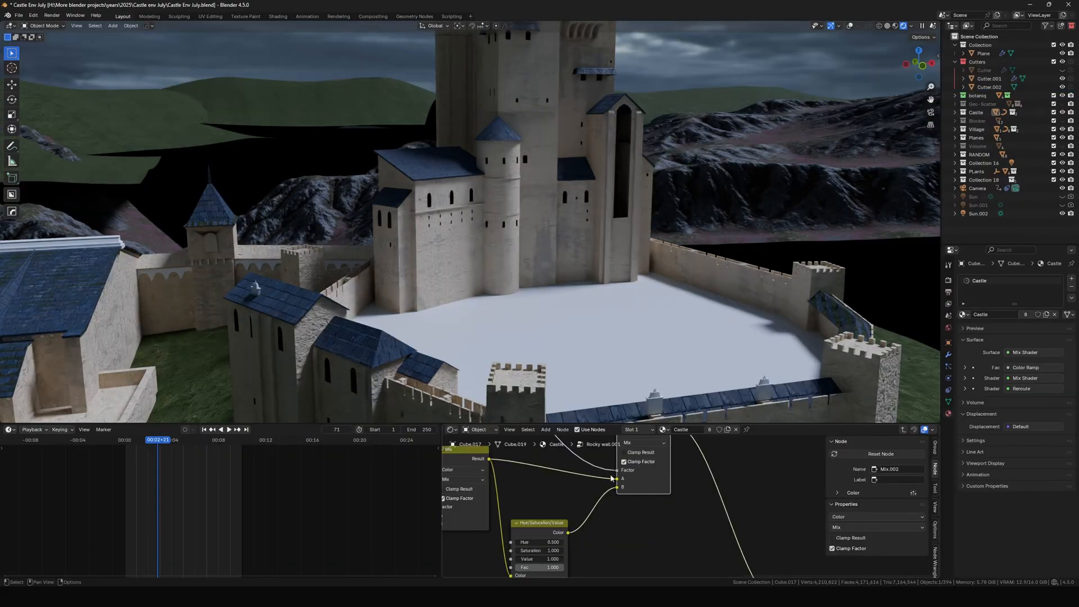
Adjust the Mapping node's X location for the image texture inside the castle material's Rocky wall.001 node group.
middle_drag(585, 315, 586, 308)
scroll(674, 514, down, 3)
middle_drag(539, 478, 731, 534)
scroll(621, 483, up, 1)
drag(622, 475, 640, 474)
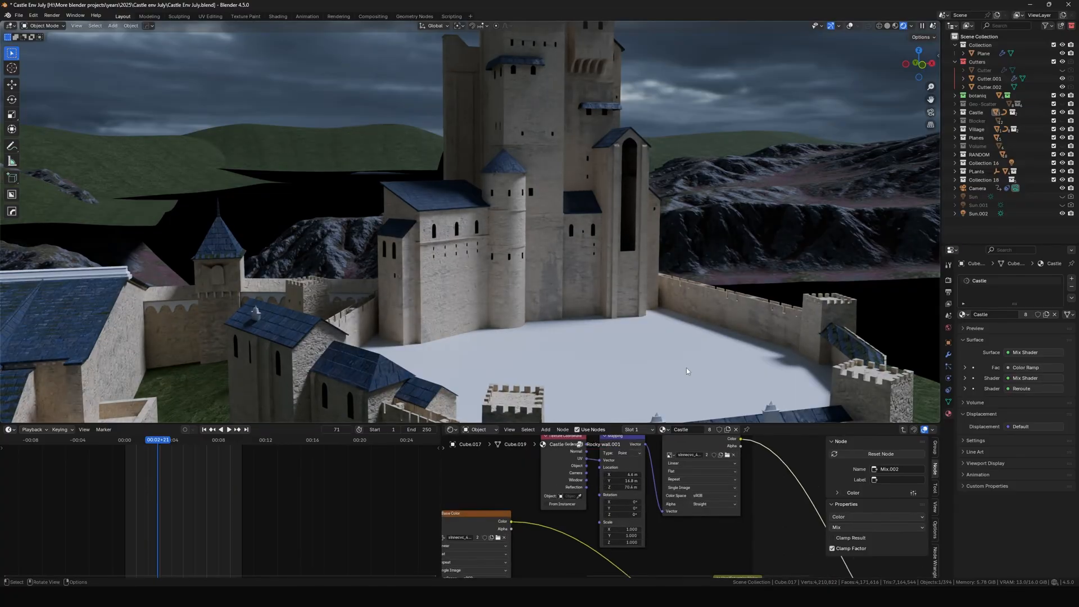
middle_drag(775, 571, 613, 416)
drag(706, 539, 707, 540)
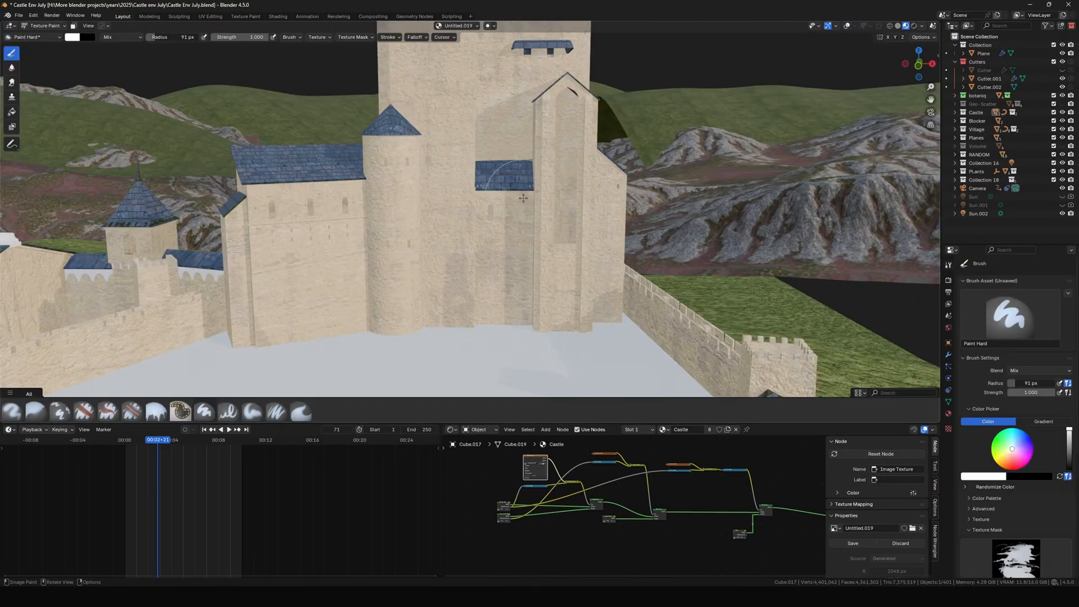
Switch the castle from Texture Paint back to Object Mode and examine the painted walls from a distance.
key(ctrl+Tab)
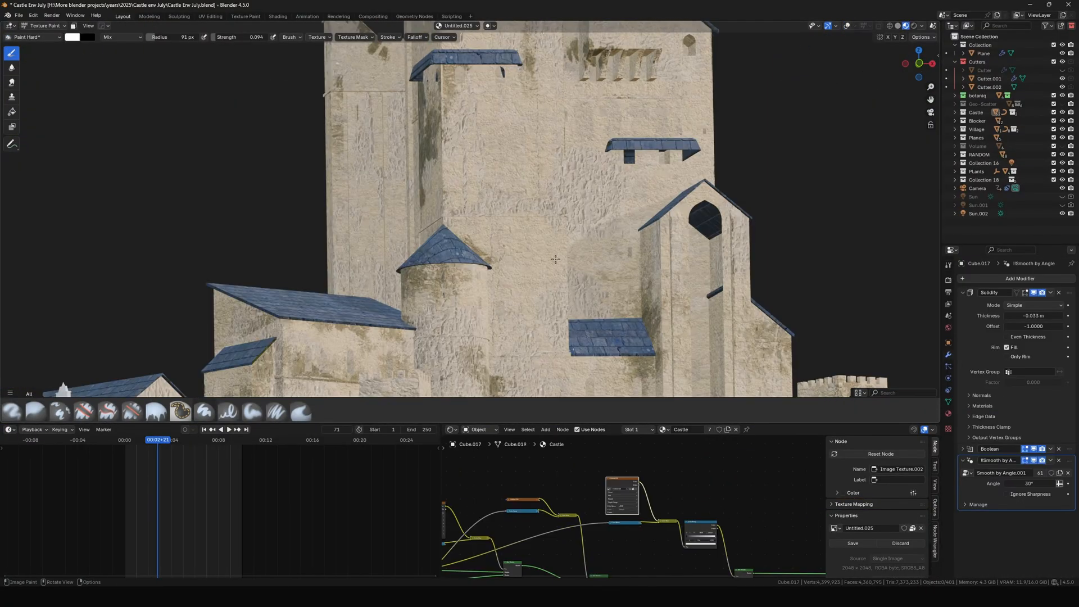
key(ctrl+Tab)
key(ctrl+Tab)
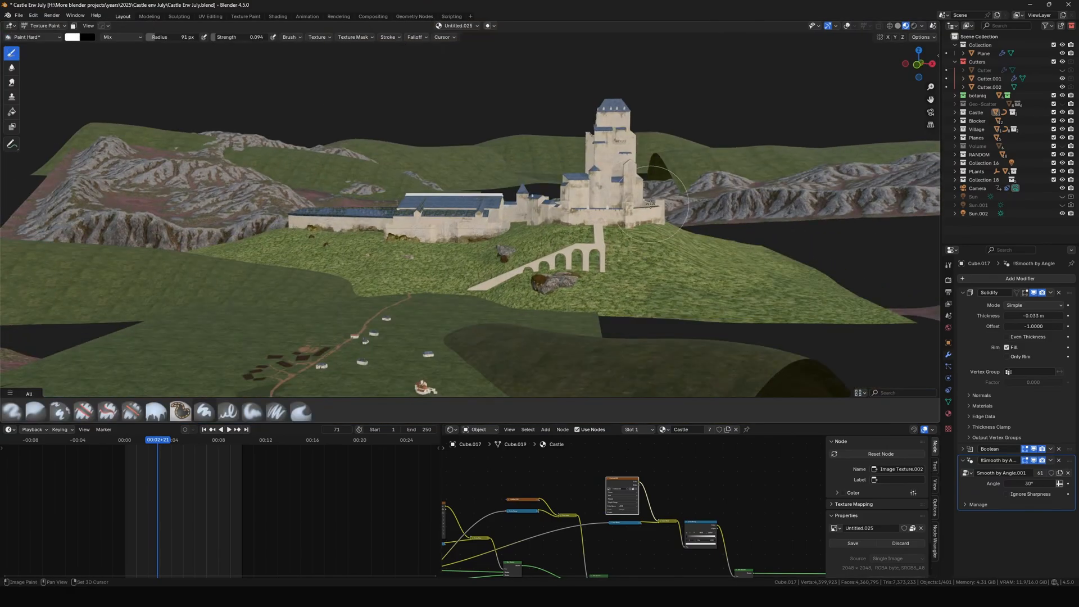
middle_drag(540, 236, 502, 191)
key(ctrl+Tab)
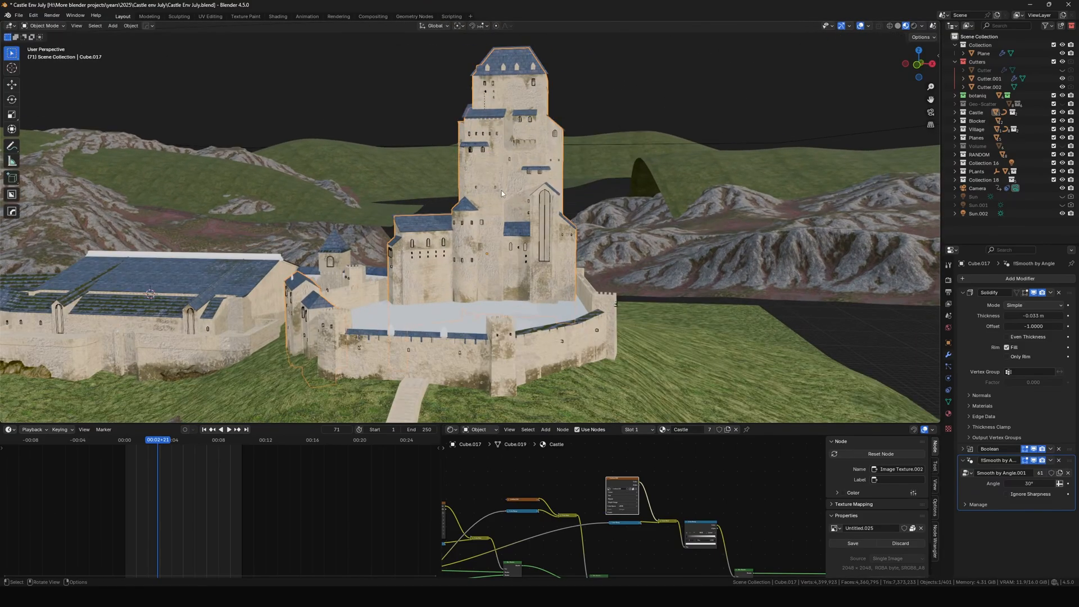
Paint vertical dirt streaks on the main tower walls with the white Paint Hard brush in Texture Paint mode.
key(ctrl+Tab)
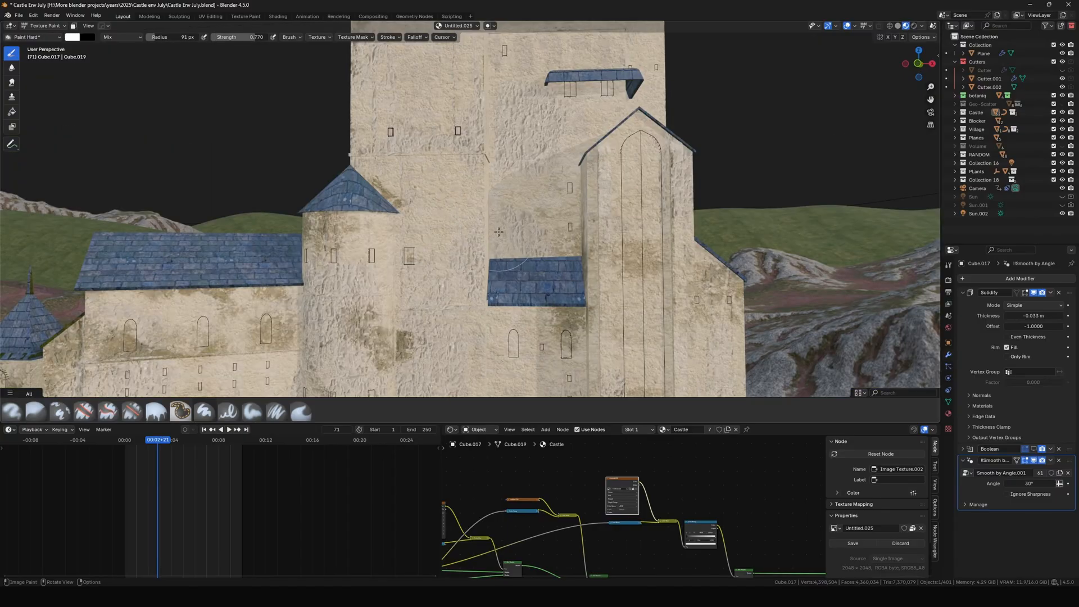
drag(499, 232, 497, 197)
middle_drag(497, 197, 464, 205)
drag(451, 197, 451, 248)
ctrl+middle_drag(451, 203, 456, 242)
drag(458, 152, 456, 233)
middle_drag(469, 213, 436, 211)
ctrl+middle_drag(435, 211, 433, 237)
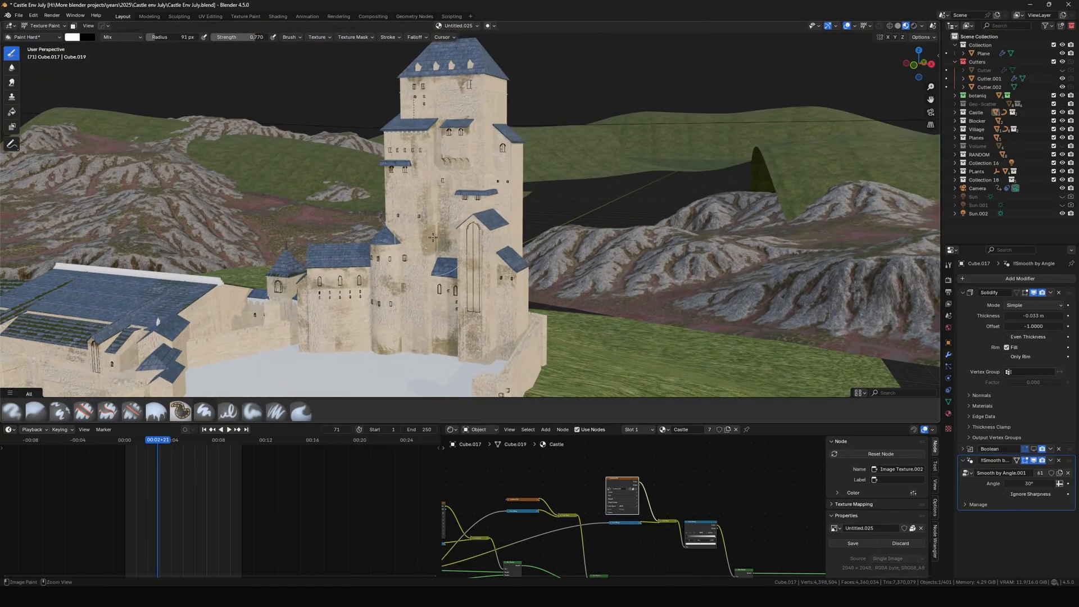
drag(433, 237, 430, 216)
mouse_move(431, 216)
middle_down()
mouse_move(462, 207)
mouse_move(441, 222)
middle_up()
drag(441, 225, 441, 202)
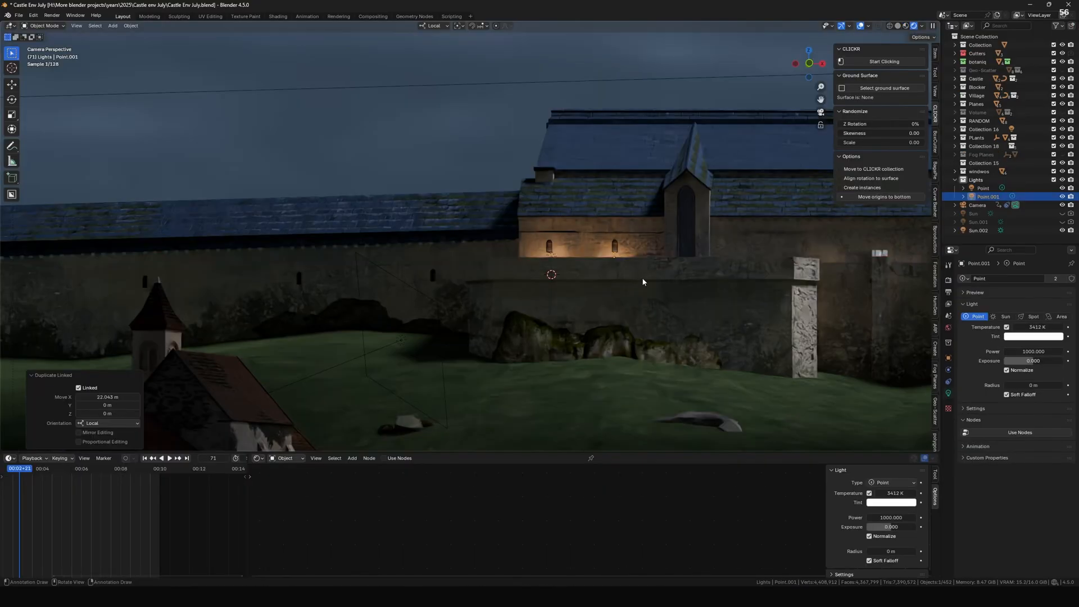
Add further linked duplicates of the warm point light along local X in front of the long hall's wall.
middle_drag(643, 282, 611, 260)
key(alt+d)
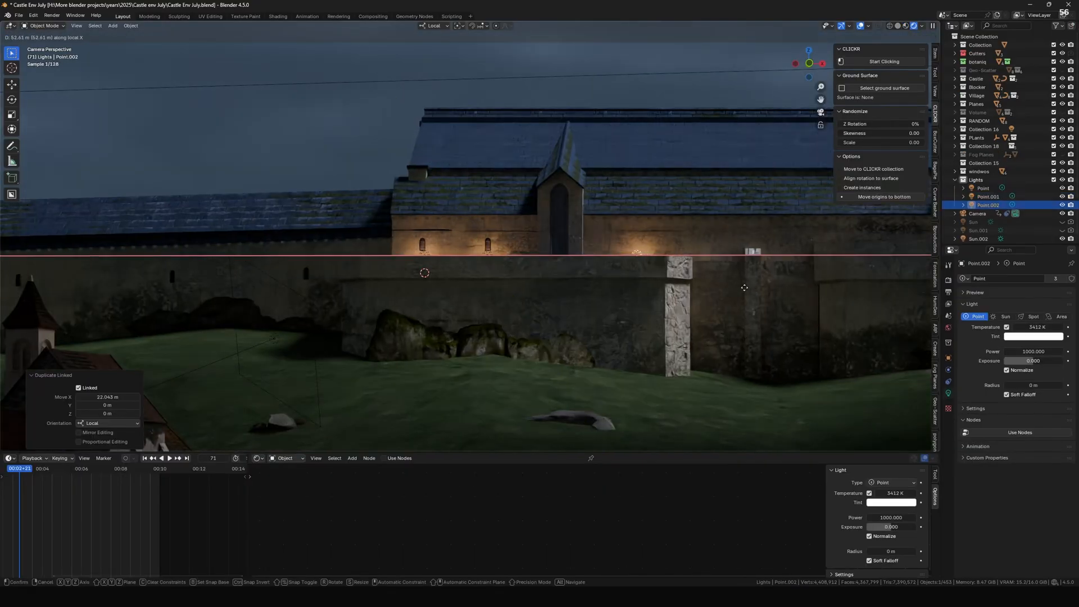
middle_drag(611, 297, 507, 294)
key(alt+d)
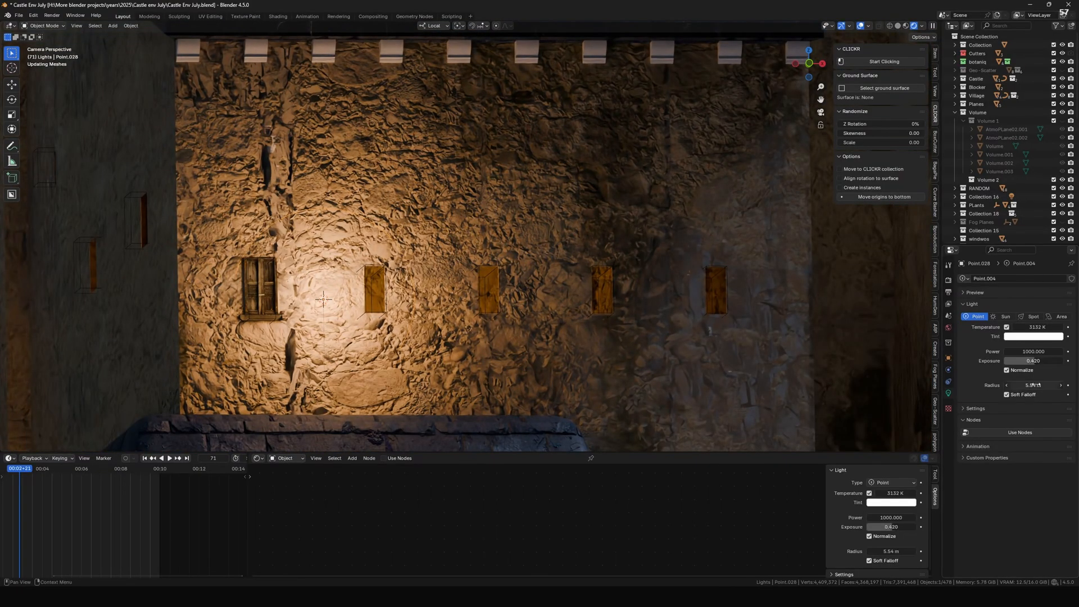
Set the radius of the point light between the tower windows to 4.01 m and reposition it along Z and Y.
drag(1036, 385, 1006, 385)
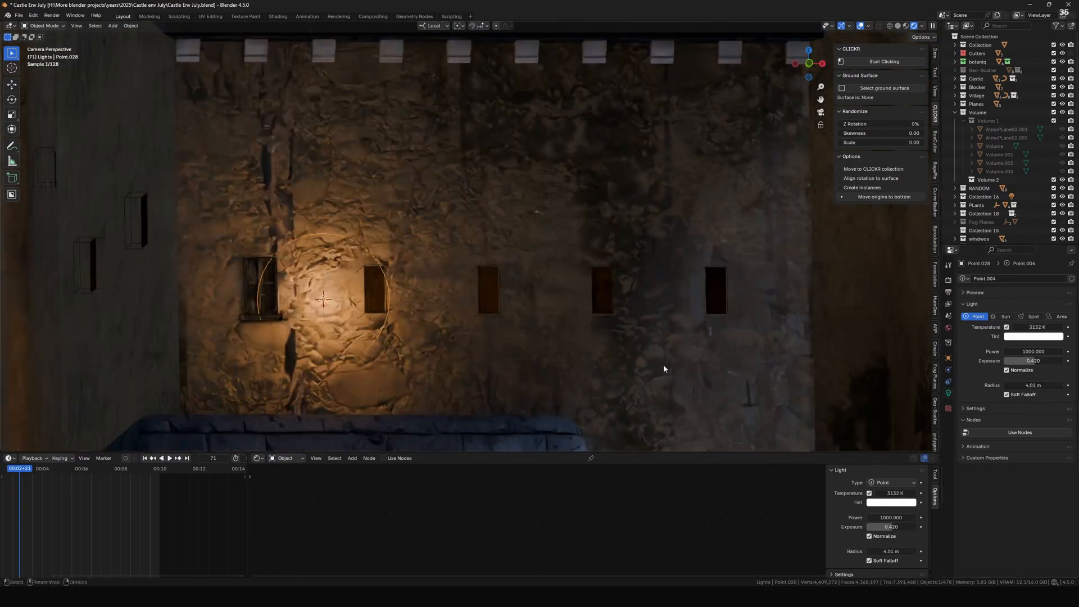
key(g)
key(z)
click(663, 350)
key(g)
key(y)
click(637, 361)
Make a linked duplicate of the window light along X, repeat it three times across the window row, and adjust the last along X.
key(alt+d)
key(x)
click(737, 361)
key(shift+r)
key(shift+r)
key(shift+r)
key(g)
key(x)
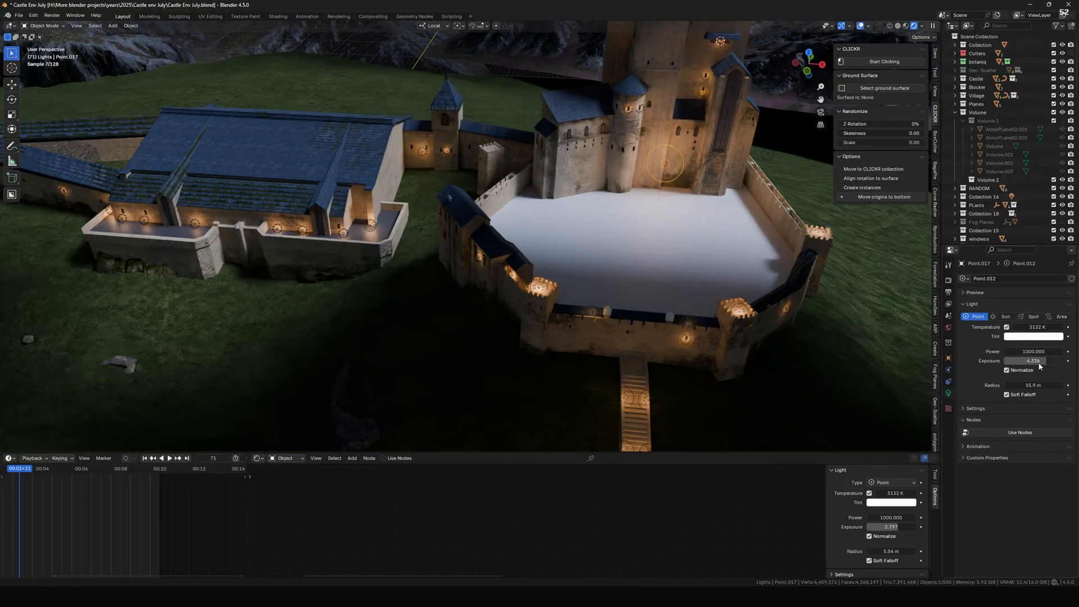
Raise the exposure of the large point light by the castle courtyard and return to the camera view.
drag(1040, 367, 1057, 366)
key(KP_0)
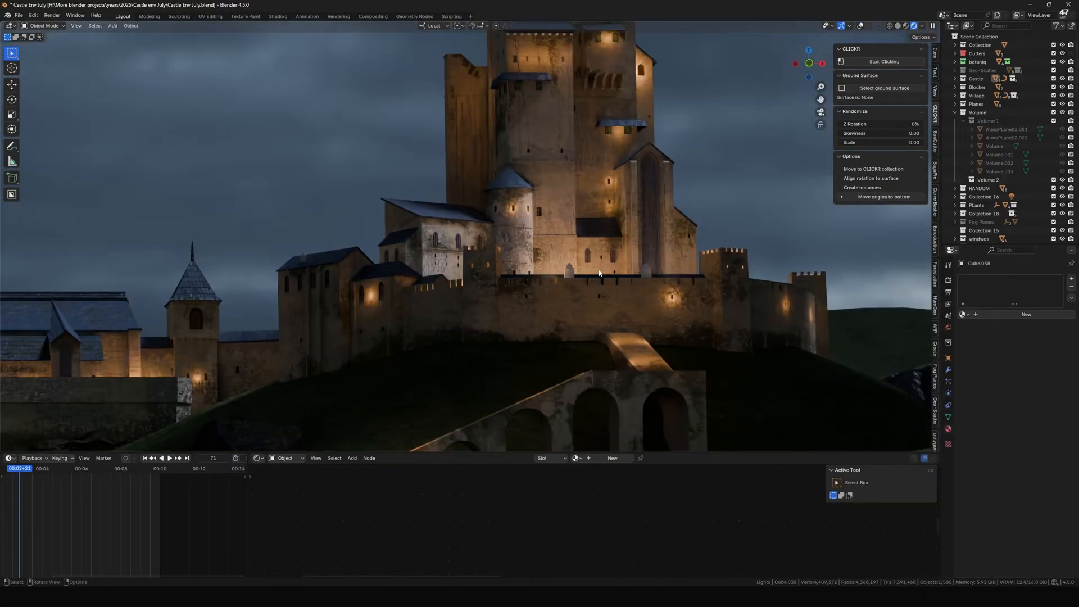
Select the two small gabled pieces on the curtain wall and assign an existing material found by searching "pla".
click(646, 271)
scroll(618, 273, up, 5)
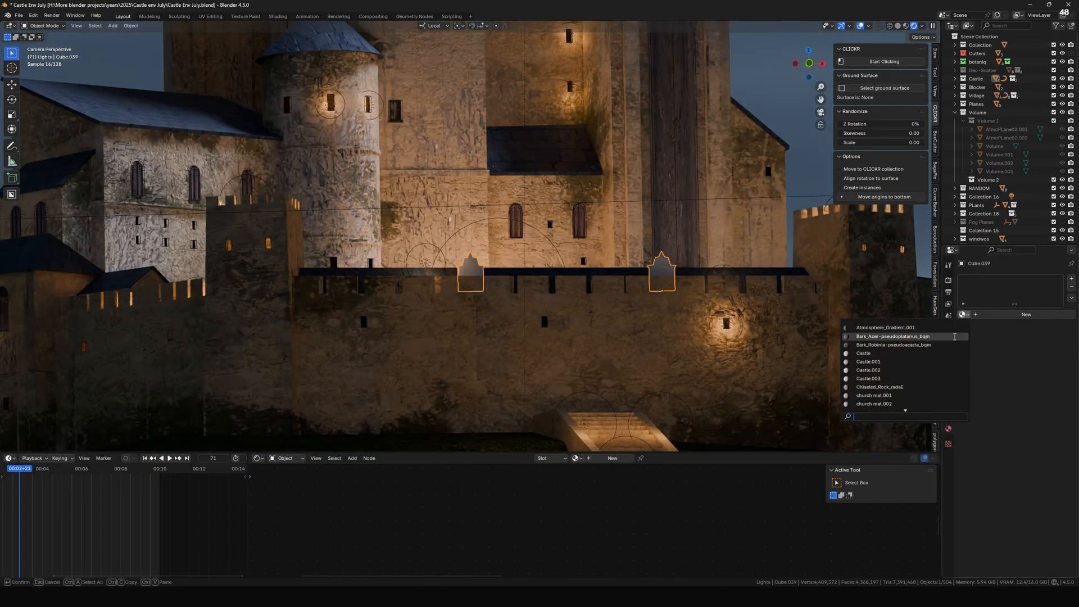
text(pla)
key(Return)
UV unwrap the geometry of the small gabled pieces on the curtain wall in Edit Mode.
scroll(554, 284, up, 4)
key(Tab)
key(u)
click(678, 256)
click(649, 337)
key(Tab)
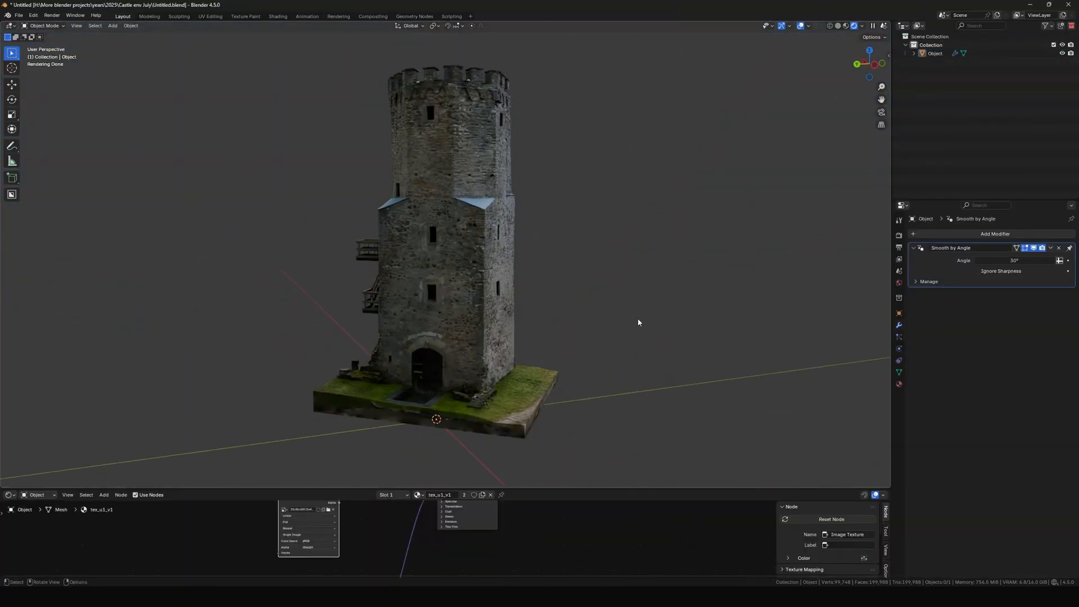
middle_drag(639, 322, 378, 357)
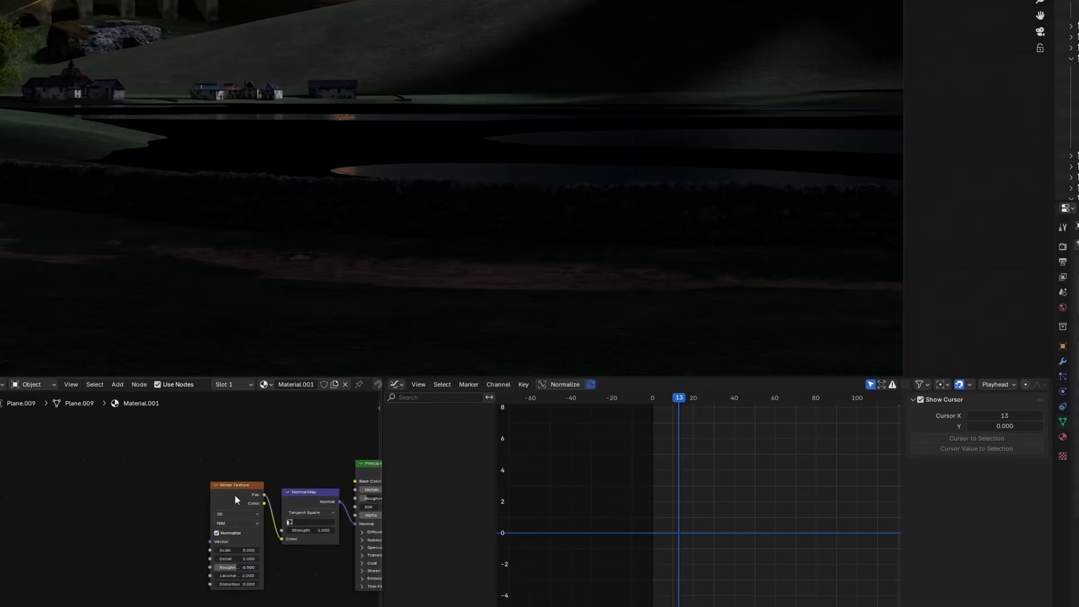
Replace the water material's Normal Map node with a Bump node linking the Noise Texture to the shader's Normal input.
drag(235, 495, 125, 489)
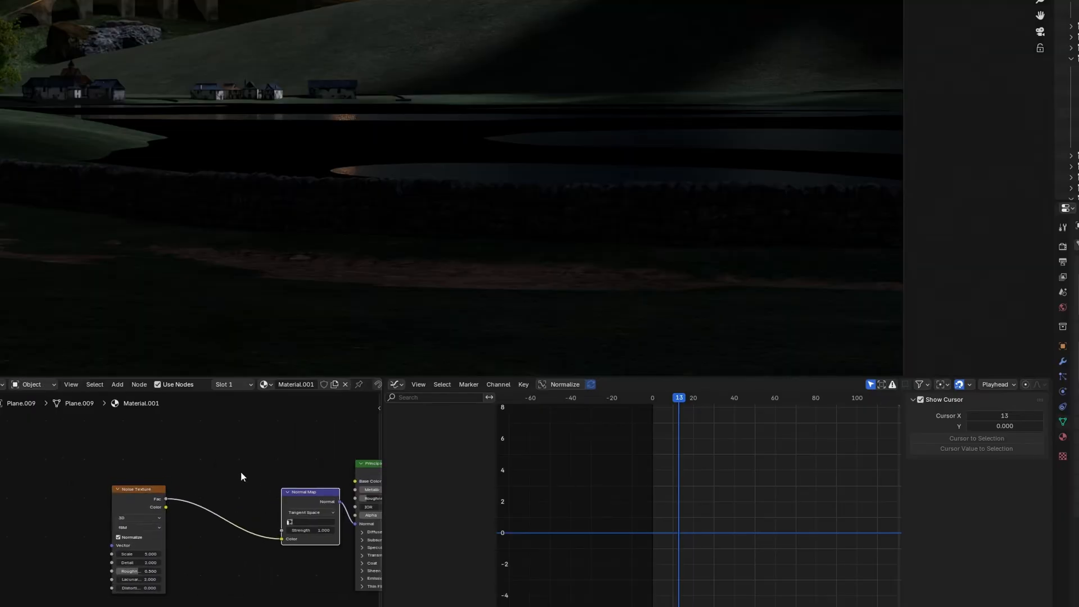
key(x)
key(shift+a)
click(242, 473)
click(272, 517)
click(270, 522)
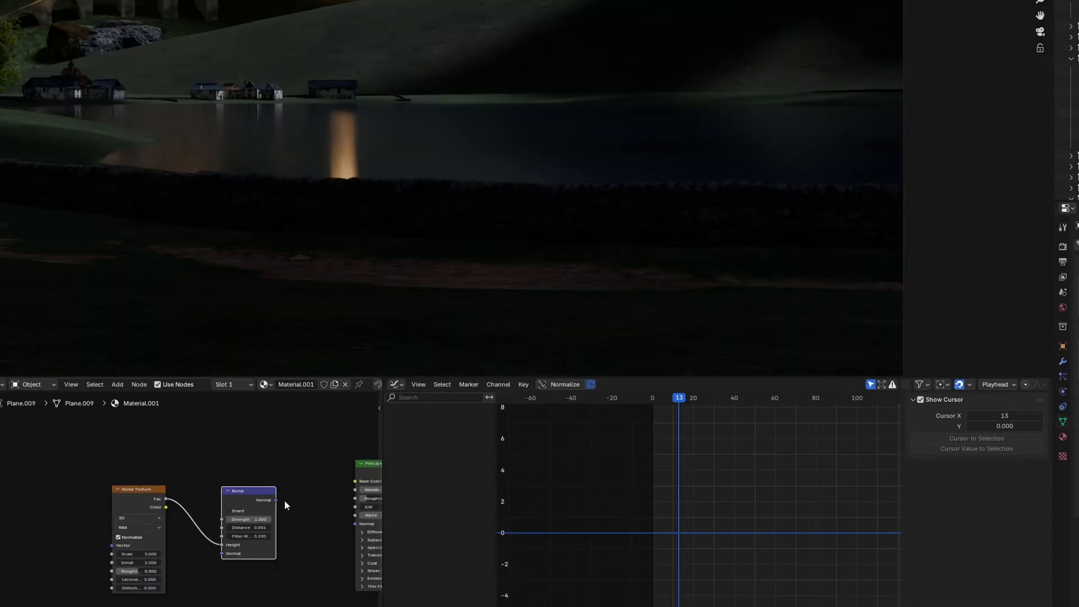
drag(284, 501, 355, 523)
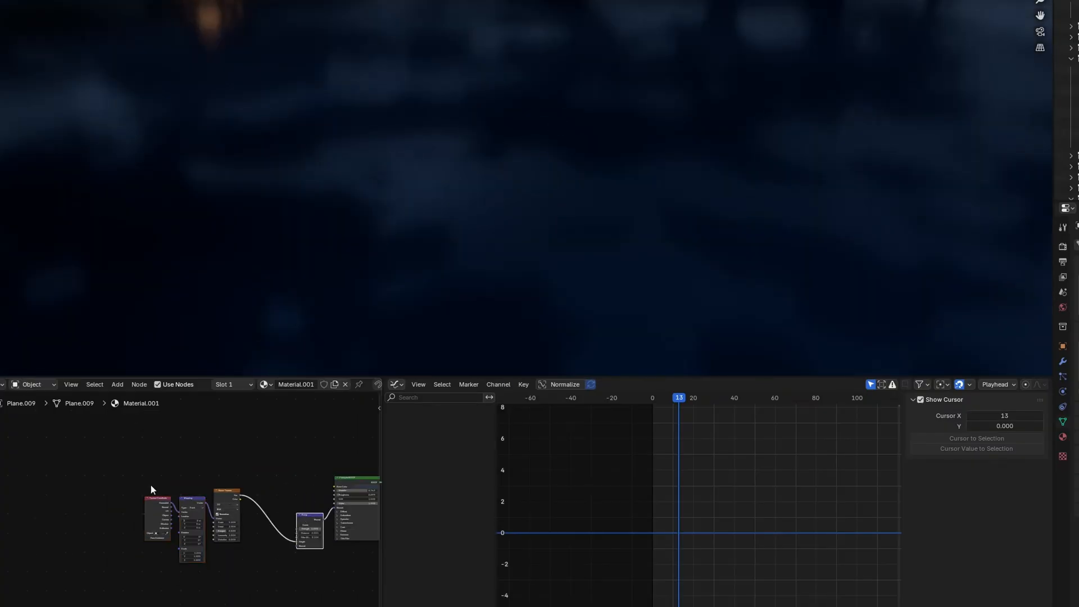
Duplicate the Texture Coordinate, Mapping and Noise Texture chain in the water material and extend its node network.
key(shift+d)
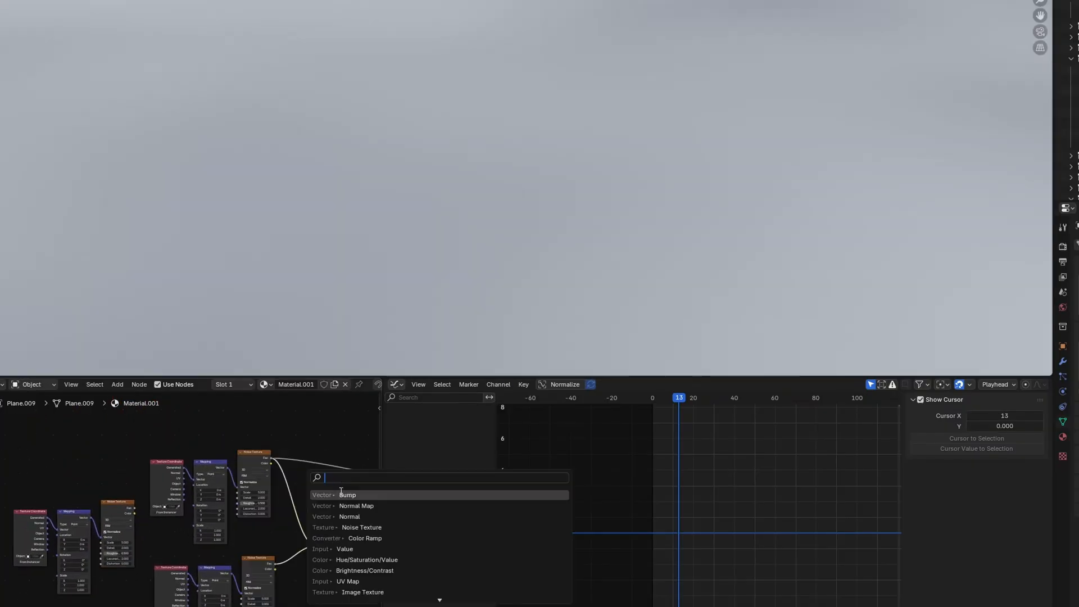
drag(328, 501, 319, 502)
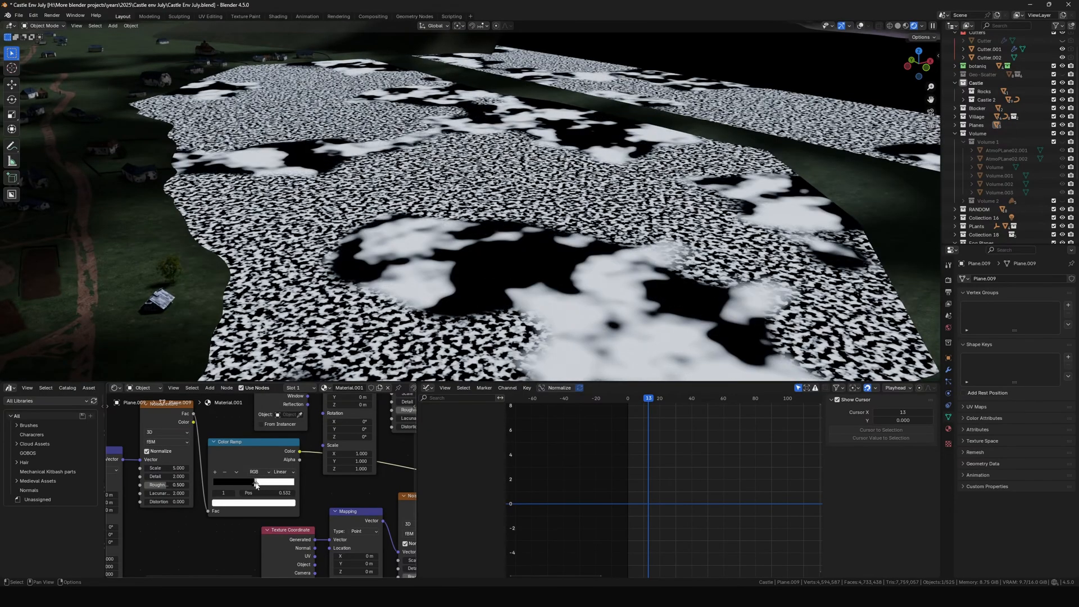
Raise the scale of the Noise Textures driving the water's ripples and check the lake from the camera view.
scroll(291, 518, up, 1)
middle_drag(292, 518, 290, 498)
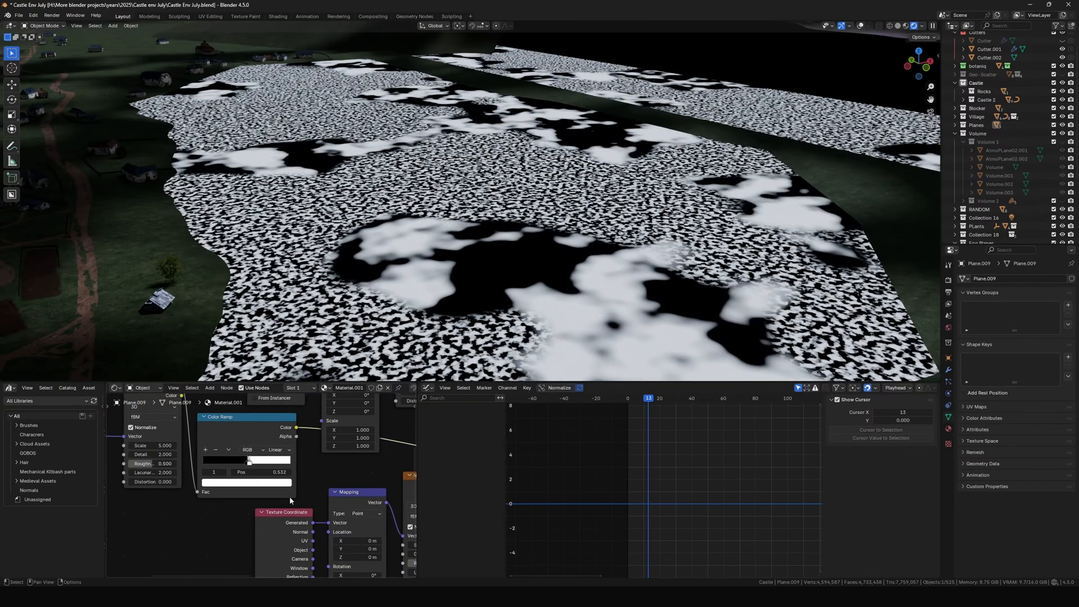
drag(158, 445, 226, 446)
middle_drag(315, 494, 232, 454)
scroll(232, 454, down, 2)
drag(333, 498, 365, 498)
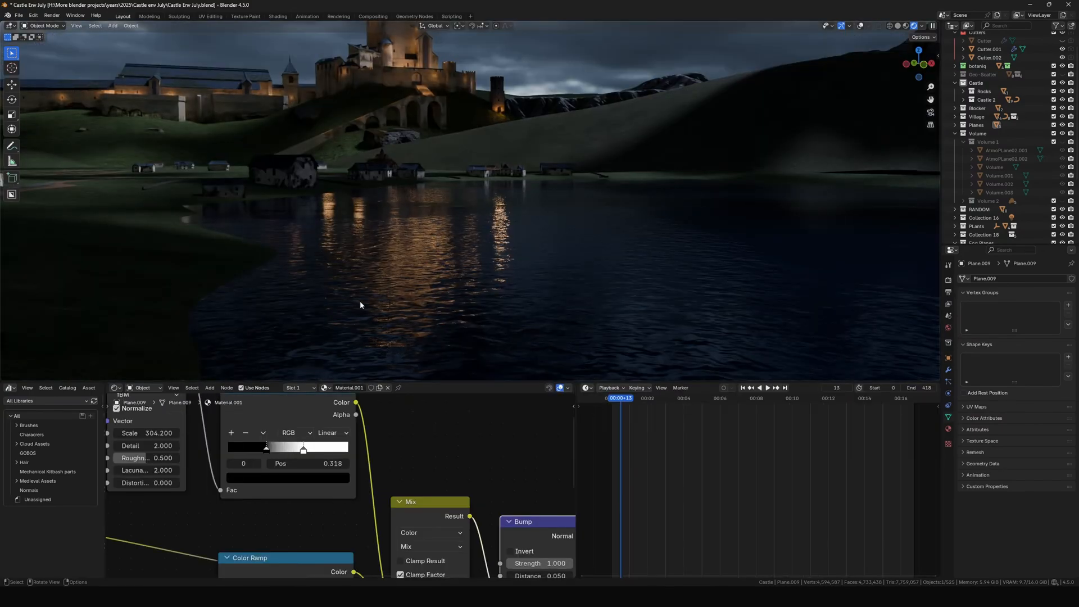
key(KP_0)
scroll(263, 481, down, 3)
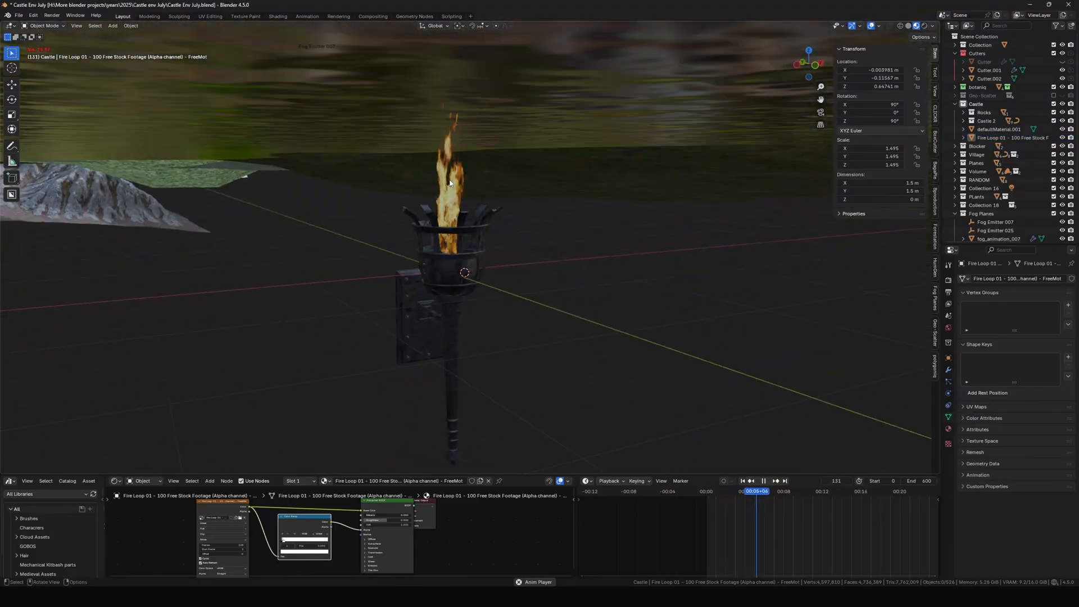
Rotate the fire footage plane 54.8° about global Z in the wall torch and stop the animation playback.
click(450, 183)
key(r)
key(z)
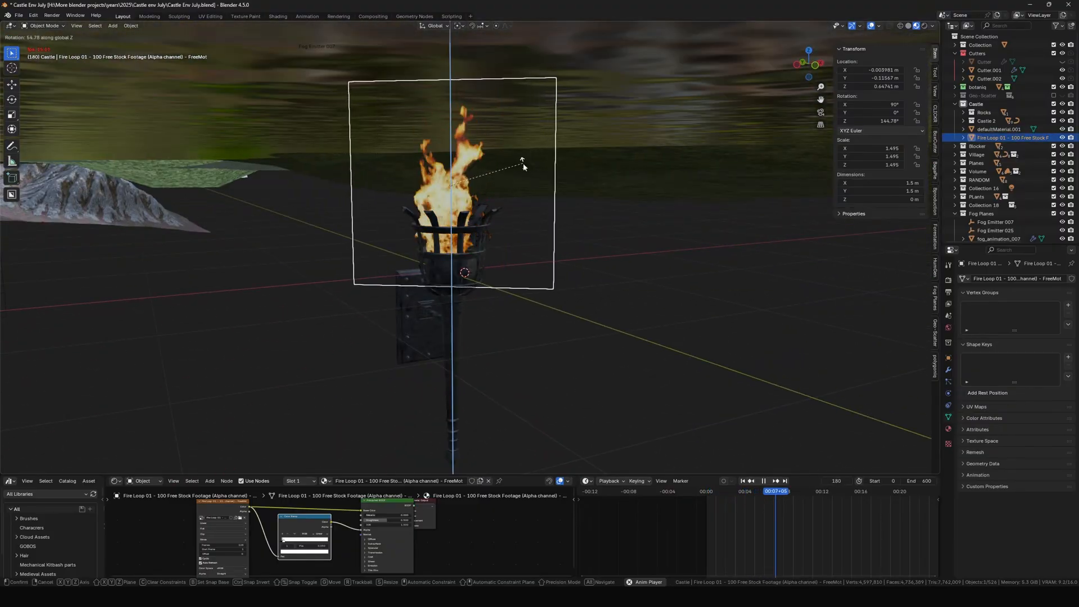
click(523, 164)
key(space)
Examine the fire plane's object constraints and its movie texture node setup.
click(948, 405)
drag(396, 475, 397, 407)
scroll(422, 509, up, 3)
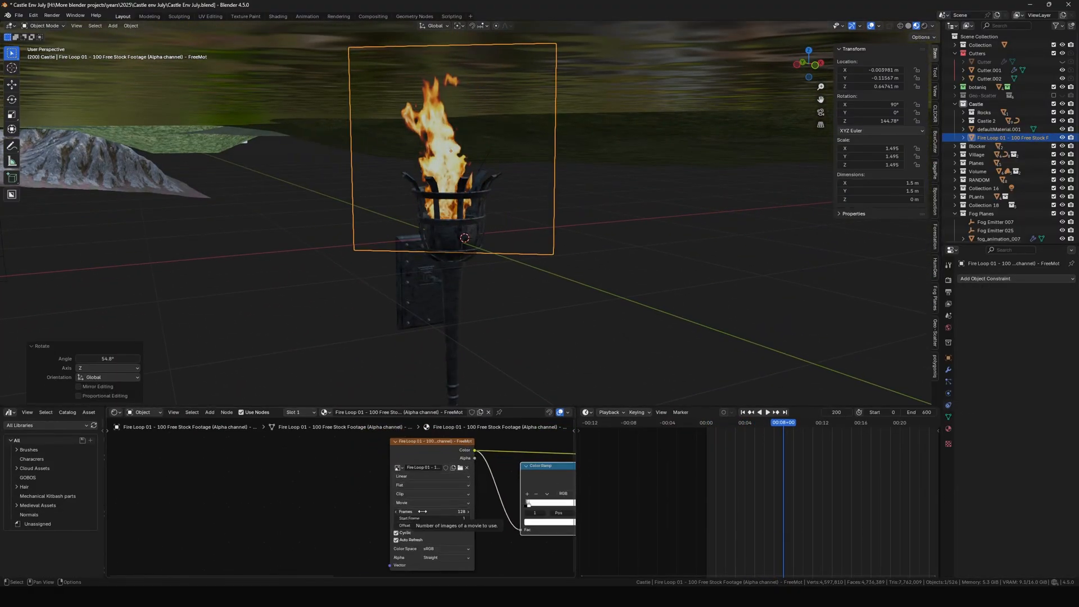
scroll(450, 509, down, 2)
middle_drag(495, 486, 408, 482)
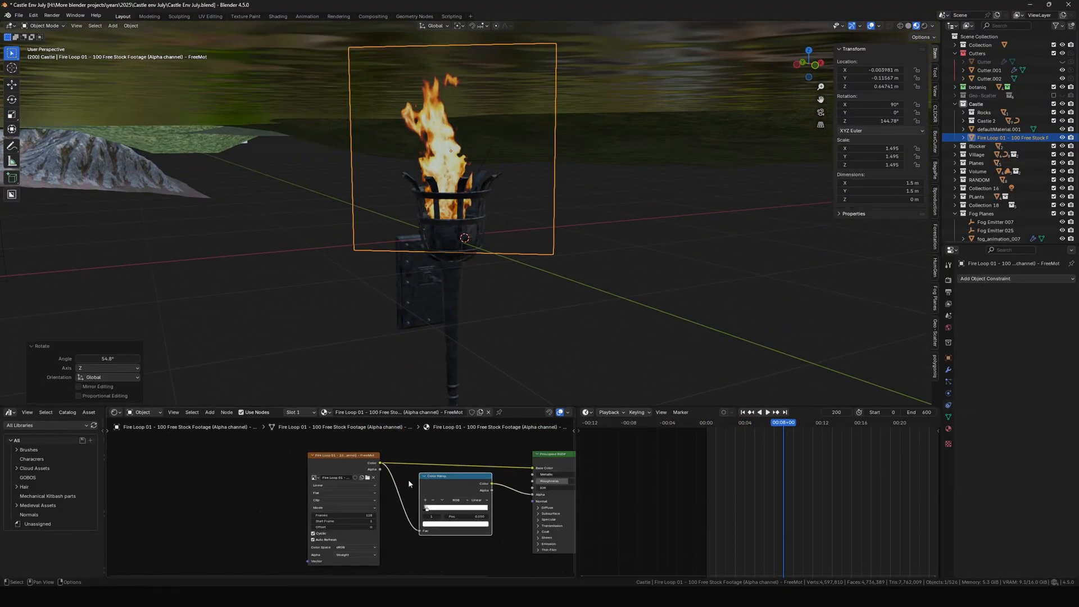
Join the fire footage plane with the wall torch into a single object.
shift+click(454, 323)
scroll(489, 300, down, 3)
middle_drag(487, 292, 516, 290)
scroll(516, 290, up, 4)
key(ctrl+j)
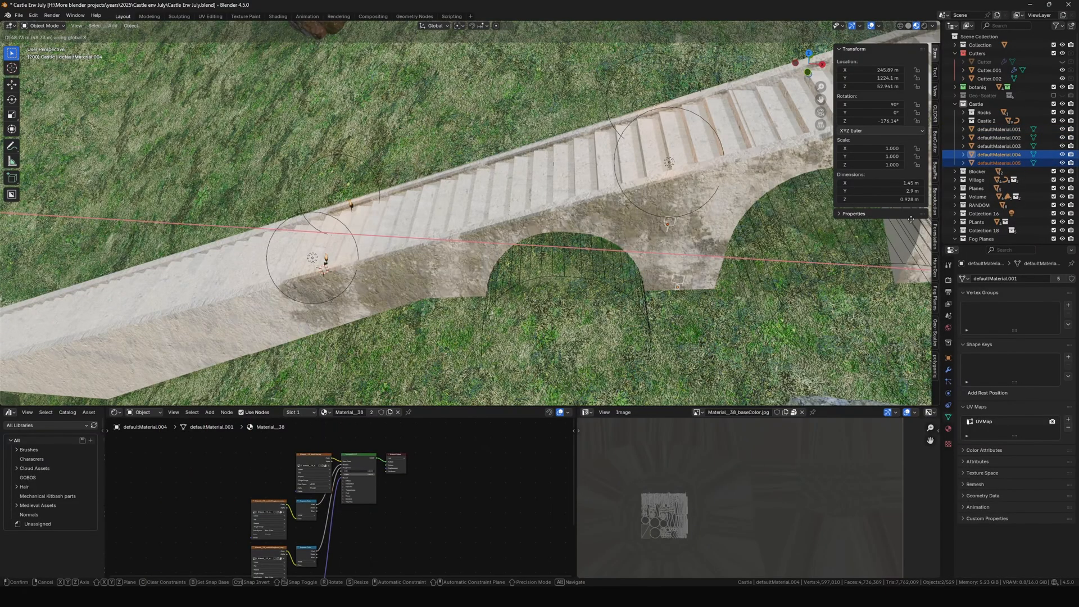
Raise the duplicated torches along Z beside the bridge stairs in two moves, the first by 1.1475 m.
key(g)
key(z)
click(613, 291)
scroll(613, 291, up, 3)
key(g)
key(z)
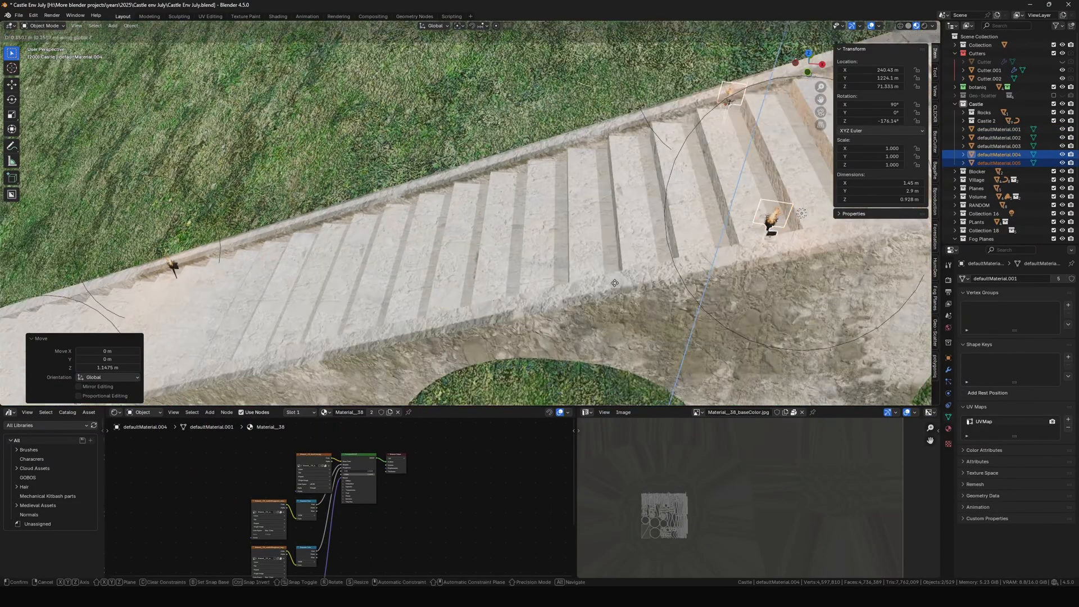
click(617, 283)
Move the duplicated torches -0.41033 m along Y to line them up with the stair parapets.
key(g)
key(y)
middle_drag(617, 283, 716, 275)
click(694, 267)
scroll(619, 264, down, 6)
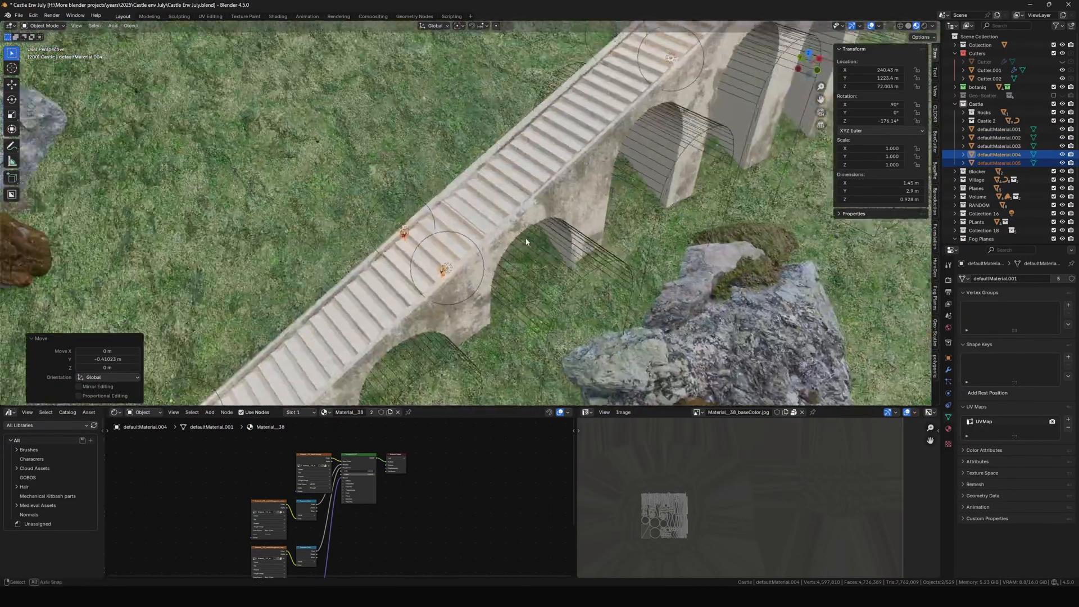
Duplicate the pair of bridge torches along the Y axis to another spot on the stairs.
middle_drag(528, 239, 523, 307)
key(shift+d)
key(y)
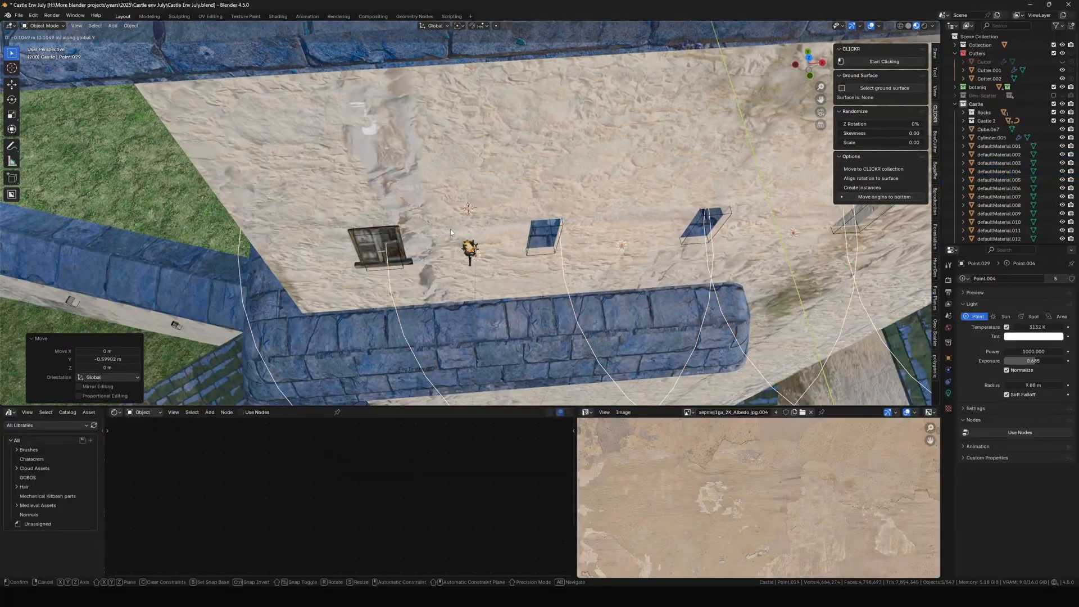
Place the torch copy on the castle wall between the two blue windows.
key(g)
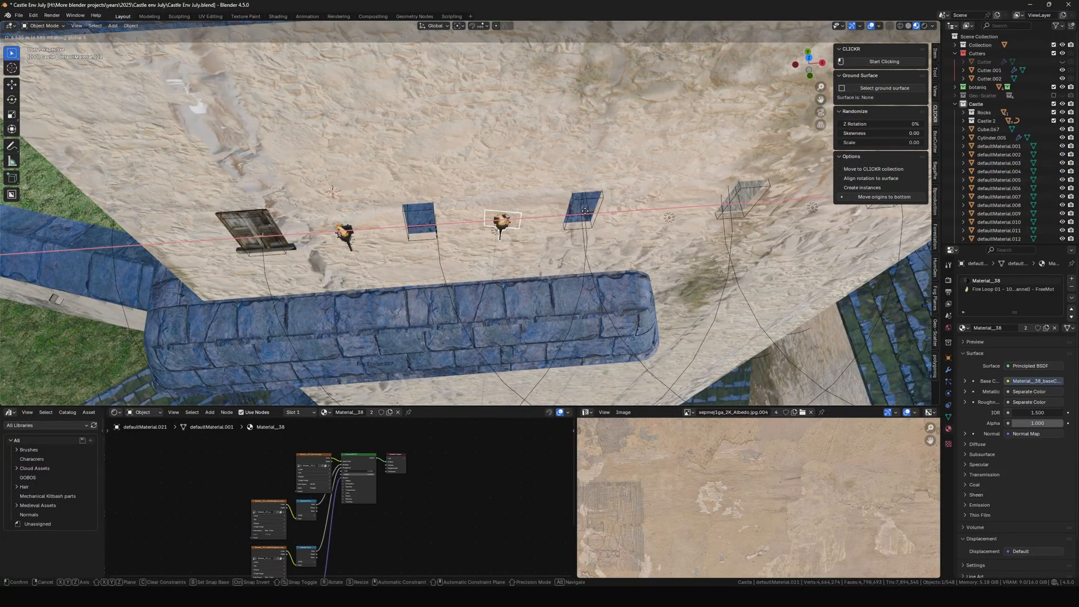
click(586, 212)
scroll(585, 211, down, 4)
middle_drag(585, 211, 461, 187)
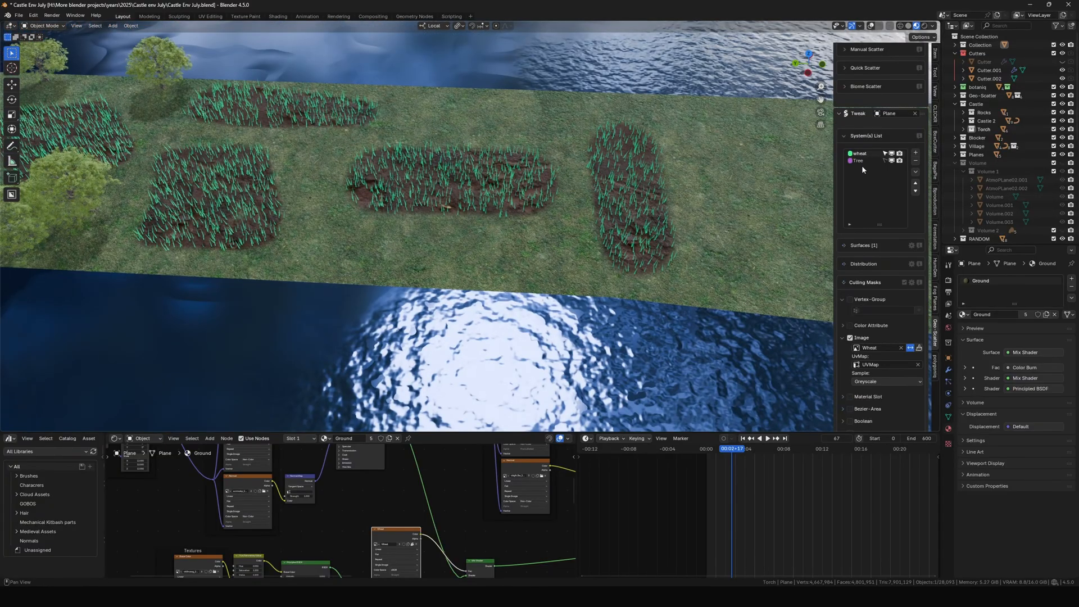
Select the Tree scatter system of the ground plane.
click(860, 162)
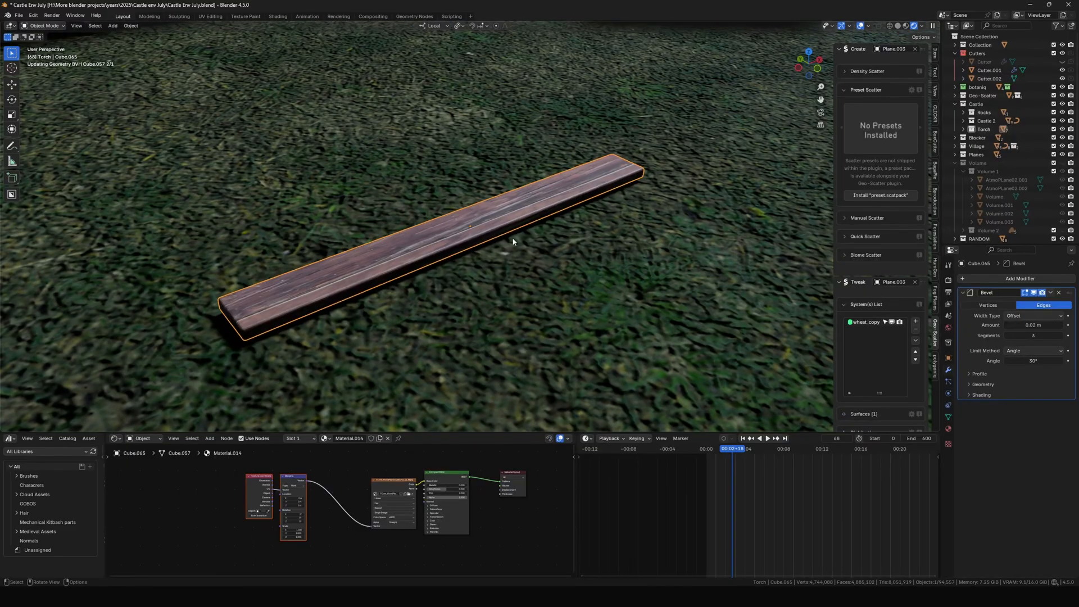
Shade the wooden plank smooth by angle and add a Displace modifier with a new texture at strength 0.090.
right_click(513, 241)
click(503, 239)
click(999, 278)
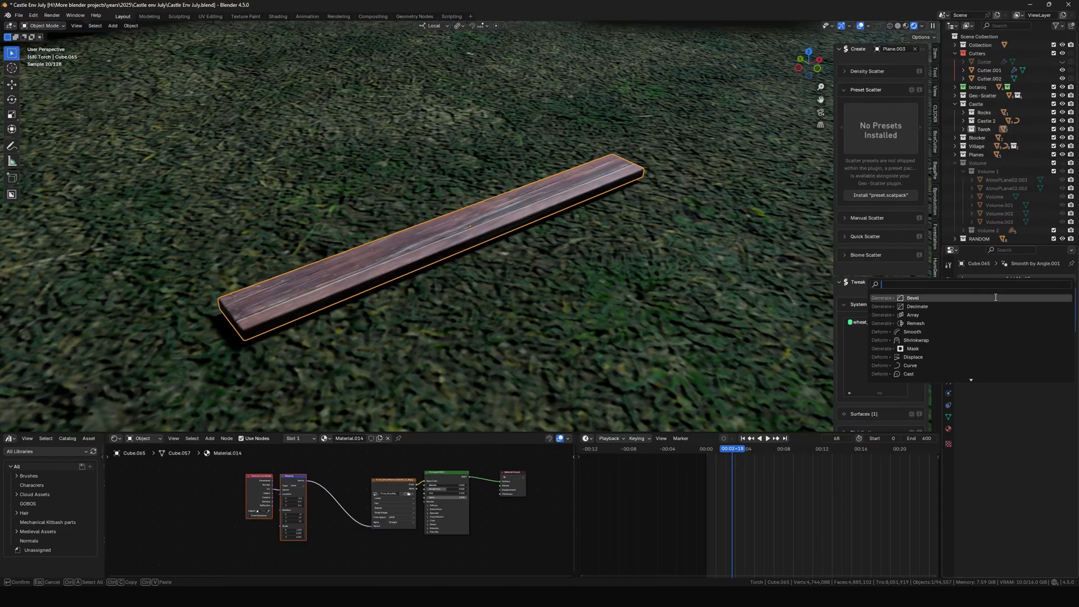
click(997, 357)
click(1024, 305)
click(1068, 305)
click(1021, 304)
click(1004, 332)
click(949, 370)
drag(1034, 347, 1029, 345)
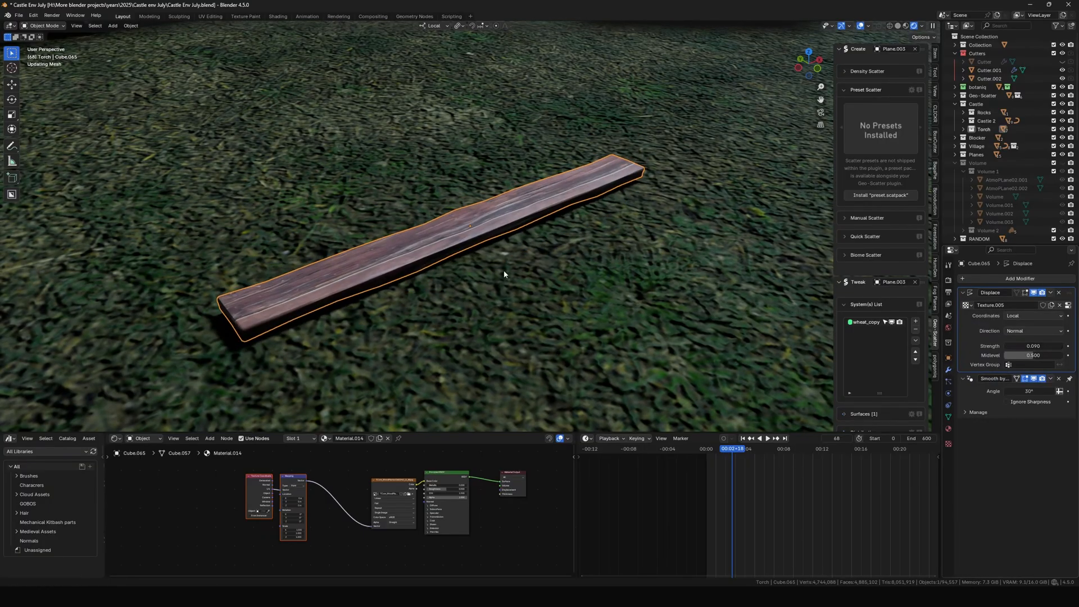
Hide the Geo-Scatter collection in the viewport.
middle_drag(504, 275, 506, 251)
click(1063, 96)
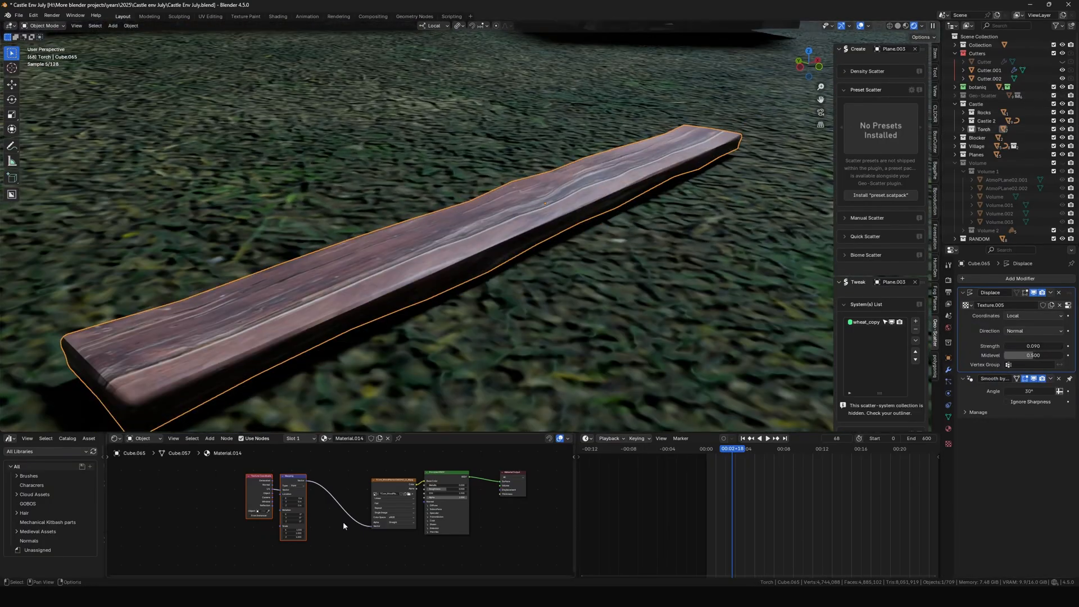
Link the wood image's colour output to the plank shader's Roughness and Normal inputs.
scroll(341, 451, up, 4)
drag(312, 465, 446, 506)
drag(375, 463, 446, 521)
Insert a Bump node before the Normal input and feed the wood image's colour into its Height.
key(shift+a)
text(b)
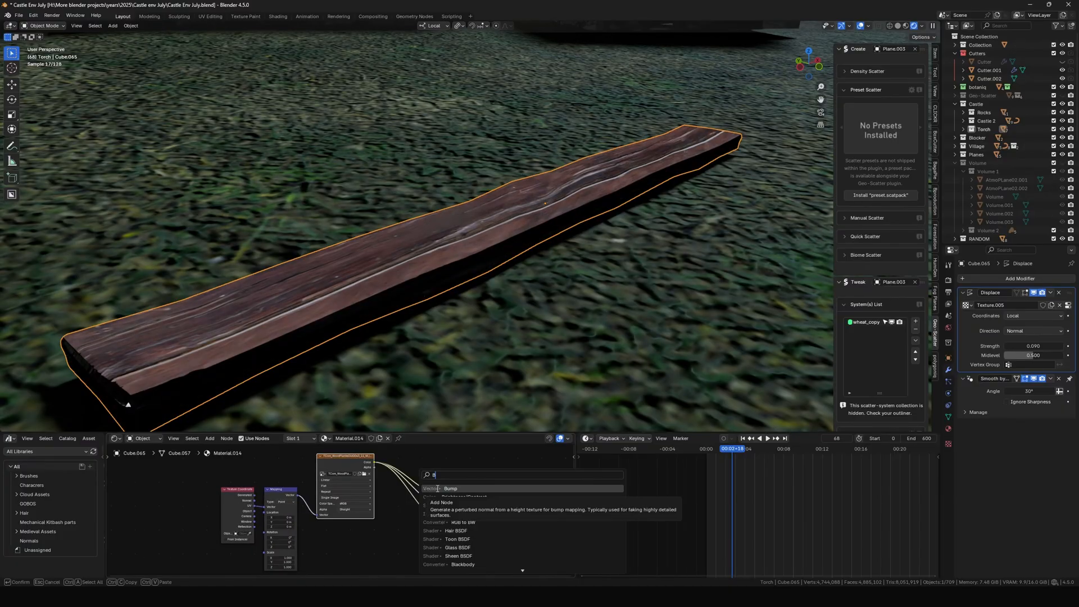
key(Return)
click(406, 509)
drag(432, 564, 433, 556)
middle_drag(438, 554, 404, 533)
scroll(365, 509, down, 5)
Insert a Color Ramp between the wood image and the Bump node, preview it, and tighten its stops with the black one at 0.091.
key(shift+a)
text(c)
key(Return)
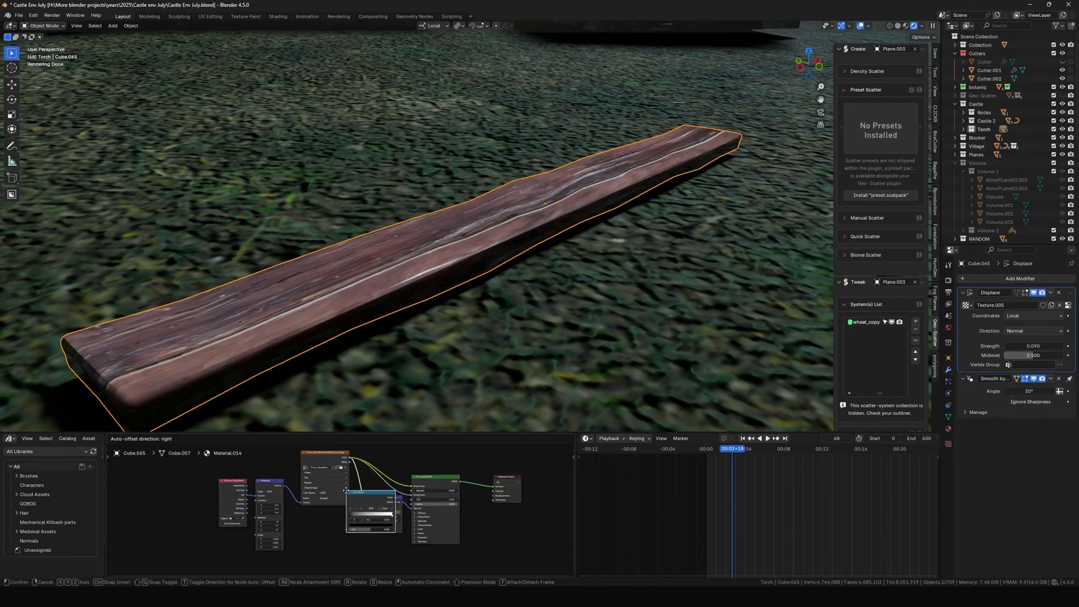
click(368, 497)
ctrl+shift+click(375, 498)
drag(451, 521, 408, 519)
drag(376, 519, 377, 519)
scroll(393, 517, down, 3)
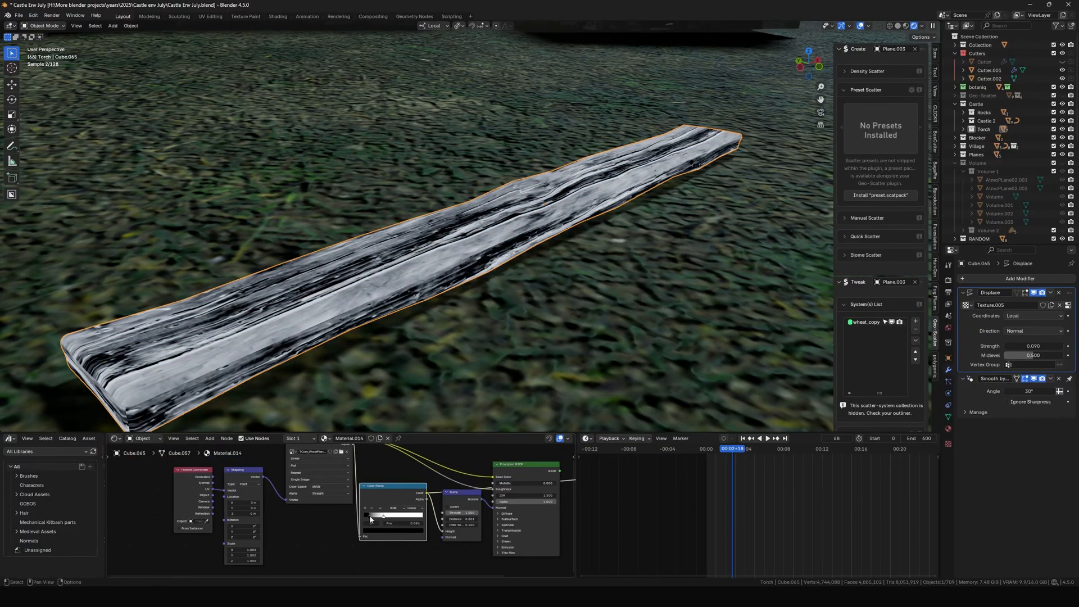
Return the preview to the full shader and set the Bump strength to about 0.8 and distance to 0.01.
ctrl+shift+click(520, 465)
scroll(497, 506, up, 4)
mouse_move(500, 521)
mouse_down()
mouse_move(512, 521)
mouse_move(493, 511)
mouse_up()
drag(499, 516, 491, 516)
key(BackSpace)
text(01)
key(Return)
Insert a second Color Ramp before the Roughness input and move its white stop to 0.295.
key(shift+a)
text(col)
key(Return)
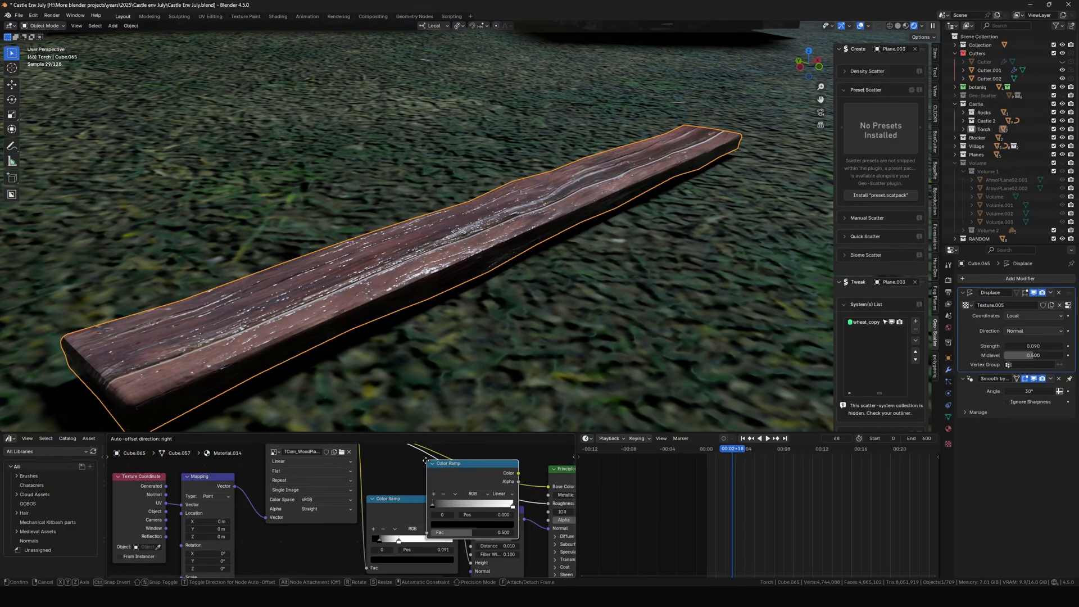
click(434, 468)
drag(475, 504, 411, 506)
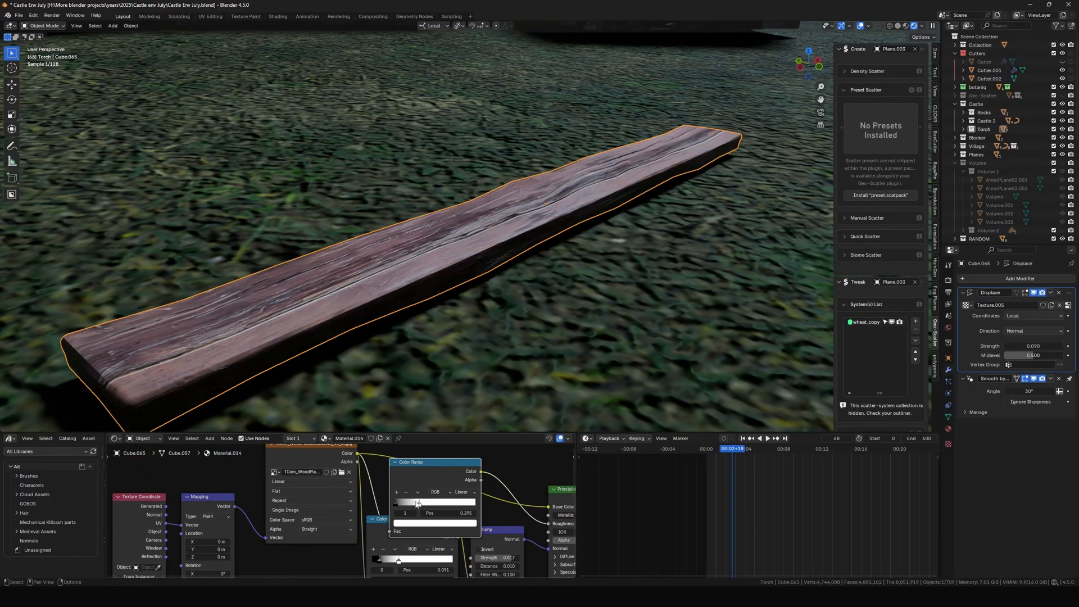
Lighten the roughness ramp's dark stop to grey and move it to 0.055.
middle_drag(439, 343, 466, 323)
click(396, 504)
click(409, 523)
drag(417, 495, 436, 495)
middle_drag(584, 321, 536, 326)
drag(397, 505, 404, 507)
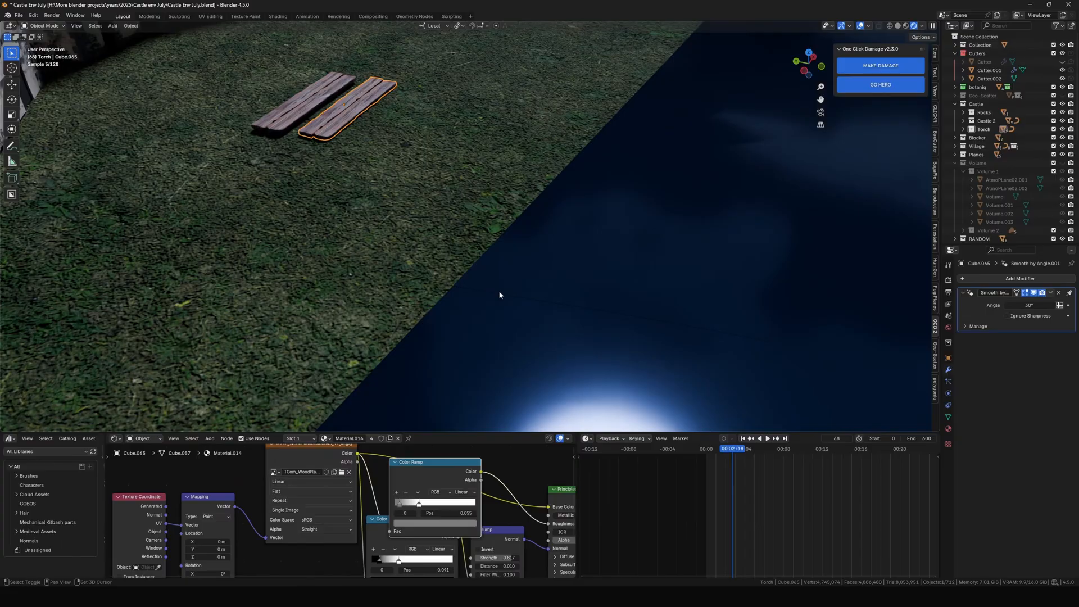
Array the planks along a Bézier curve with BagaPie and adjust their random position offset.
key(j)
click(771, 342)
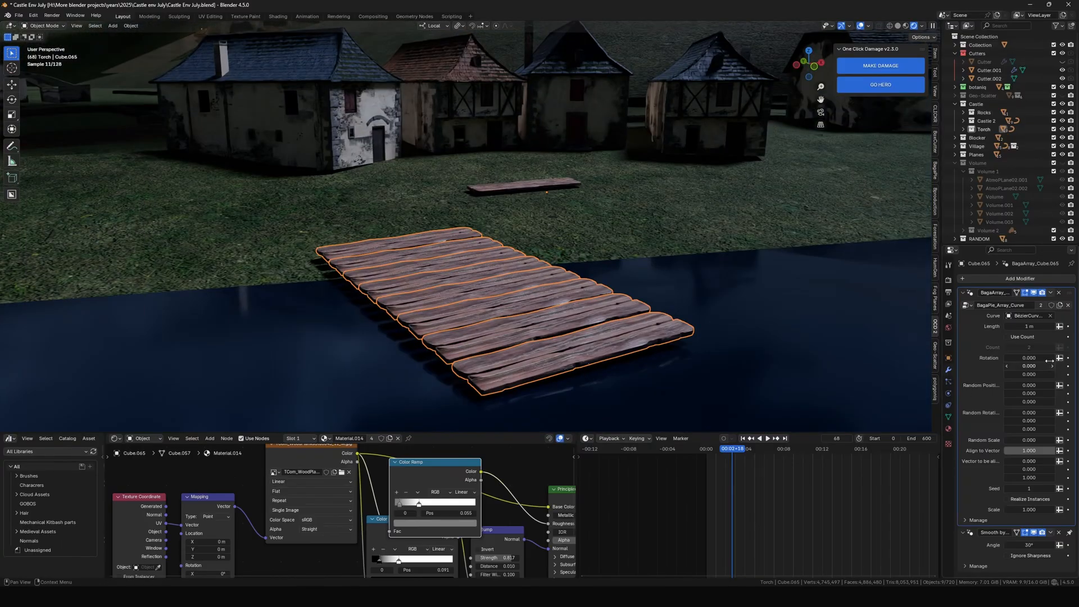
mouse_move(1035, 385)
mouse_down()
mouse_move(1065, 386)
mouse_move(1039, 394)
mouse_up()
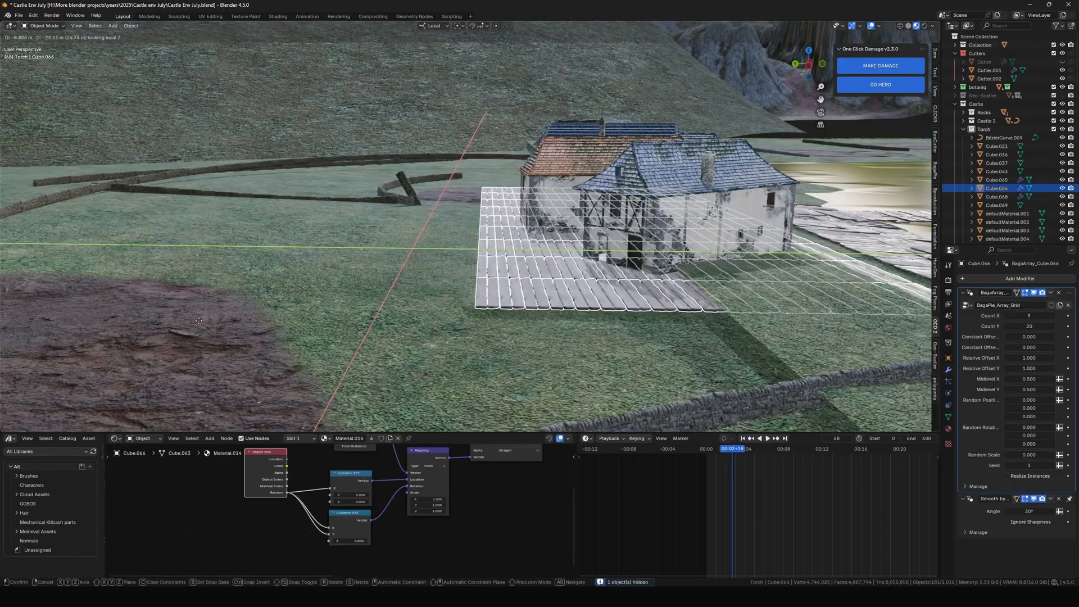
Move the plank grid floor along Z beneath the village houses.
key(g)
key(z)
click(395, 270)
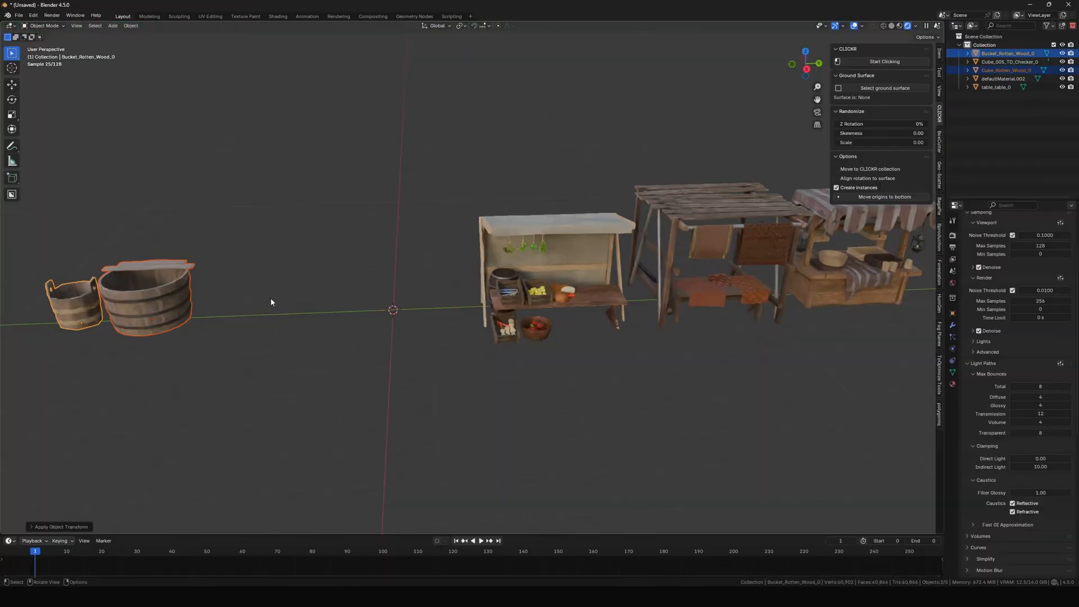
Move the two wooden buckets along the Y axis in the market assets scene.
key(g)
key(y)
click(467, 120)
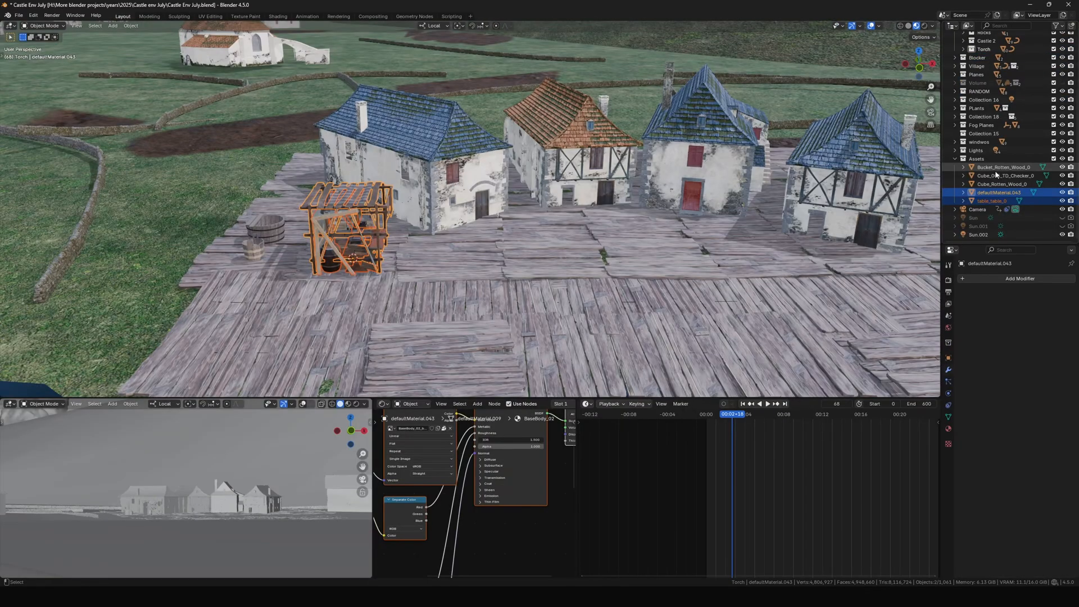
Scale the imported market stalls and move the slatted-roof stall along Y beside the striped stall.
key(s)
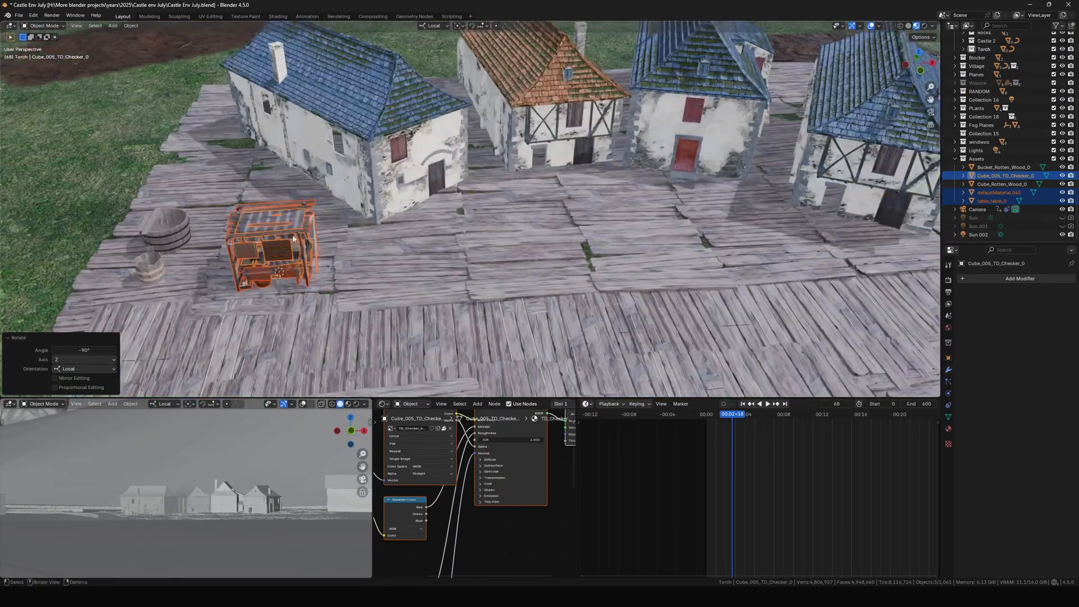
key(g)
key(y)
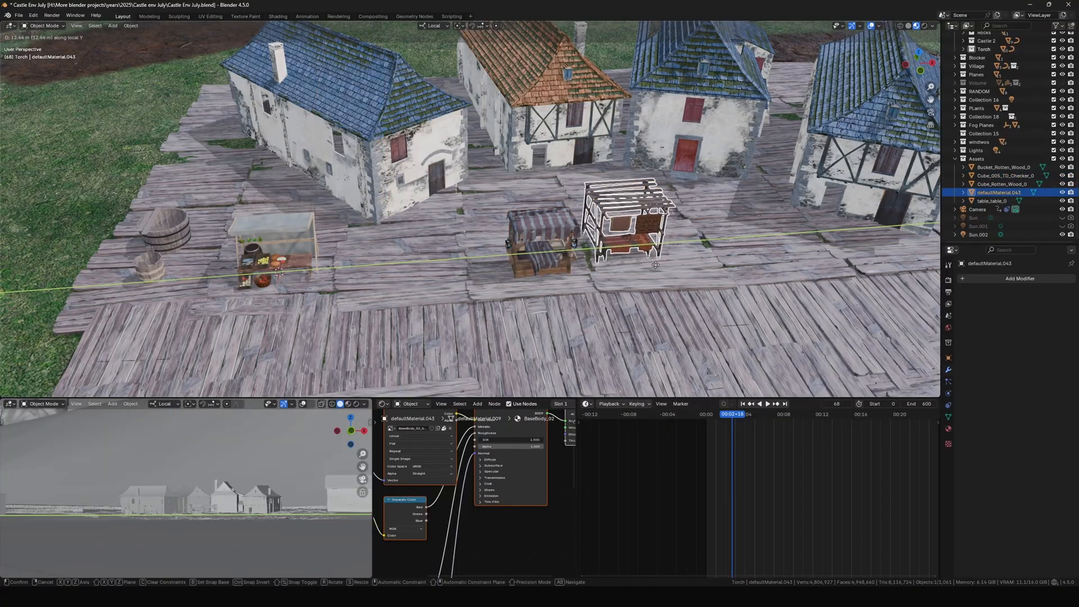
click(655, 265)
Rotate the vegetable stall 180° about its Z axis.
click(542, 242)
key(r)
key(z)
key(1)
key(8)
key(0)
key(Return)
Move the vegetable stall along Y near the other two stalls and start duplicating it across the horizontal plane.
key(g)
key(y)
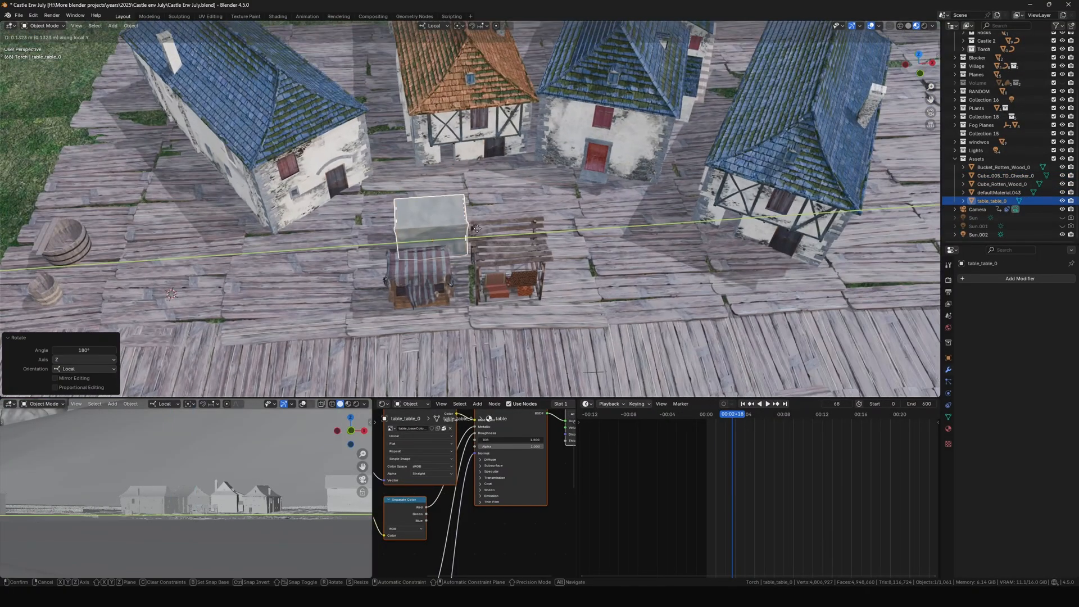
click(476, 228)
key(shift+d)
key(shift+z)
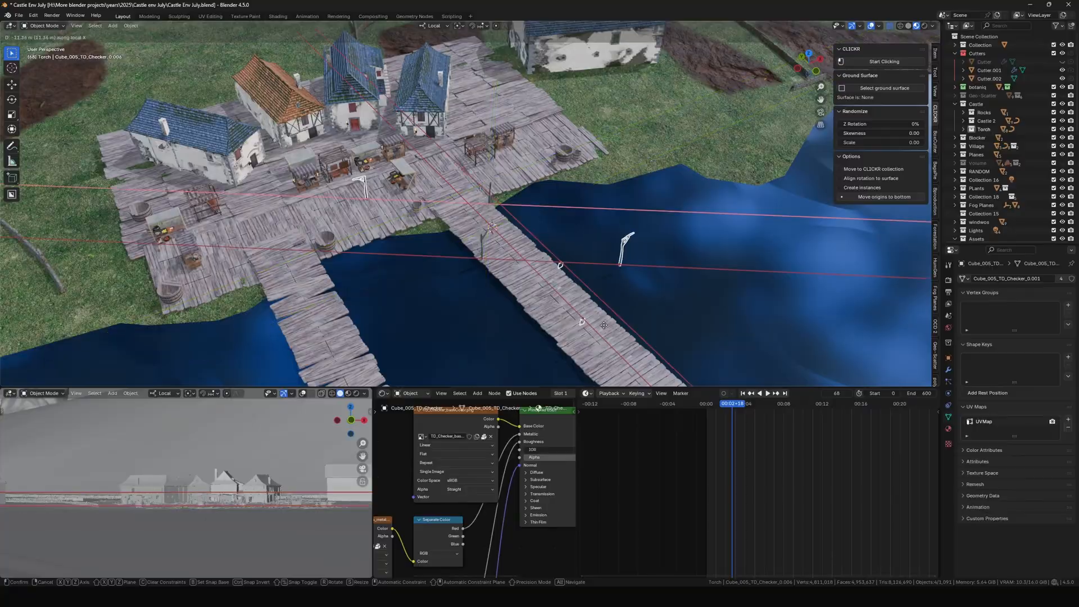
Switch the transform orientation to Global and move the duplicated lamp posts along Y further down the long jetty.
right_click(603, 325)
click(435, 26)
click(441, 55)
key(g)
key(y)
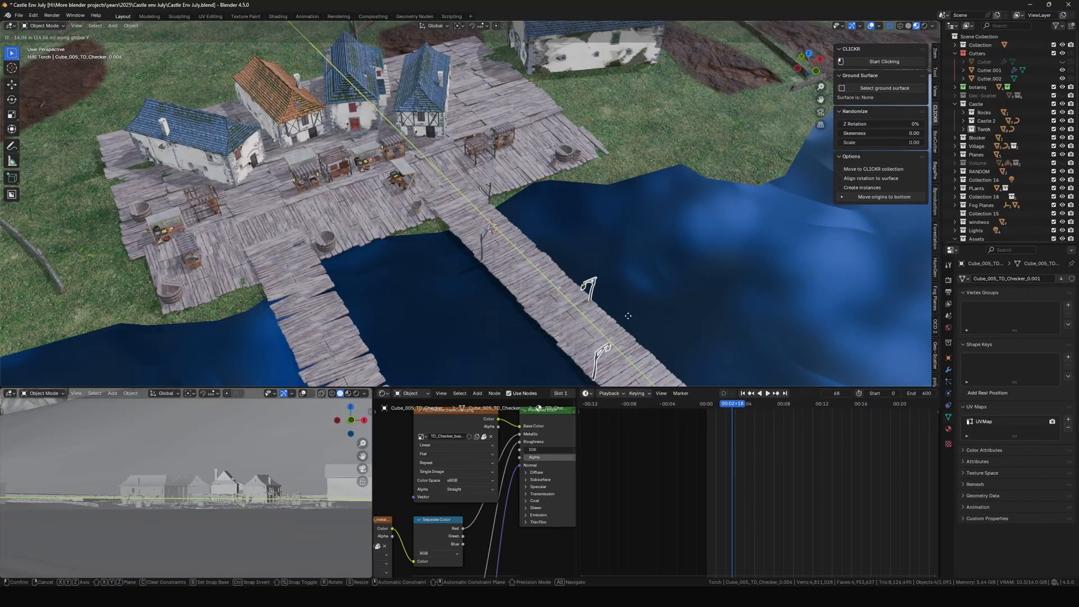
click(590, 281)
key(g)
key(y)
Make linked duplicates of the lamp posts, offset -16.422 m along X to the neighbouring jetty, and adjust them along Y.
shift+middle_drag(590, 281, 557, 168)
click(519, 137)
click(491, 87)
shift+click(501, 92)
shift+click(508, 145)
shift+click(496, 166)
key(shift+d)
key(x)
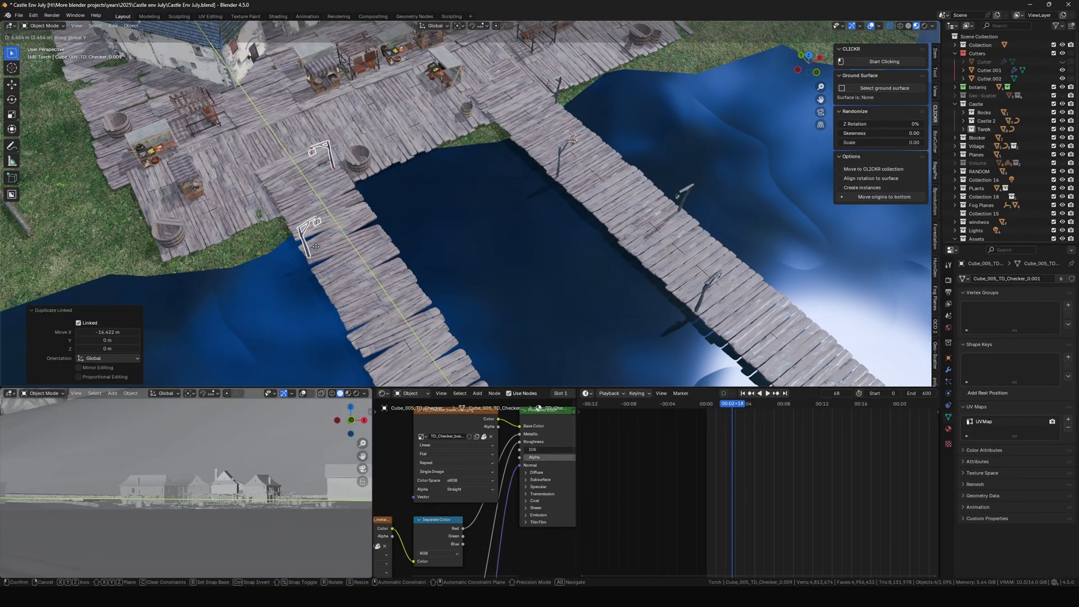
click(316, 241)
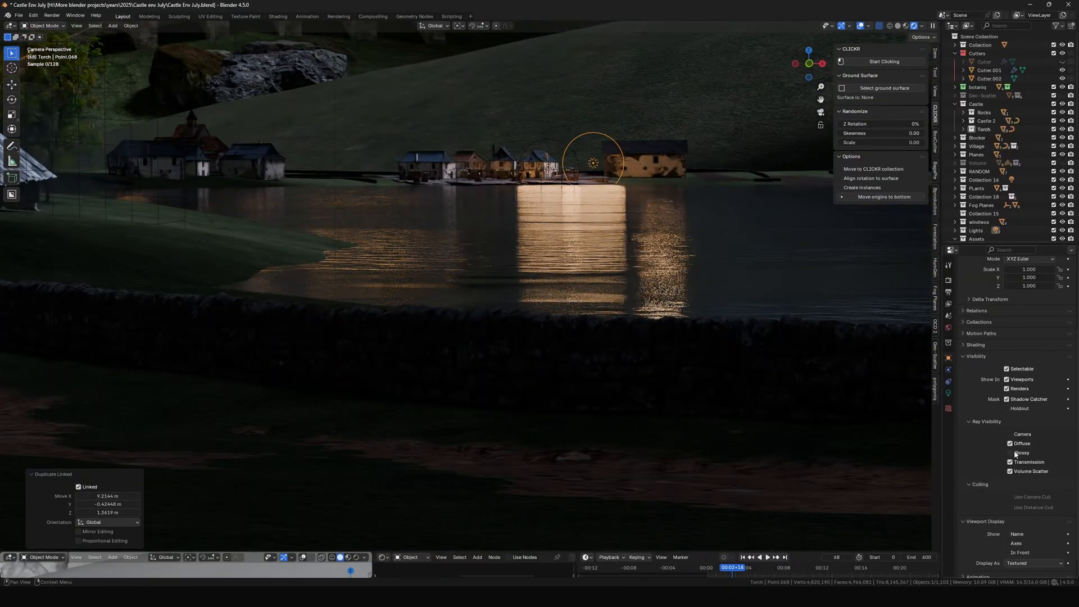
Compare the lake reflection with the village point light's Glossy ray visibility on and off, leaving it off.
click(1015, 453)
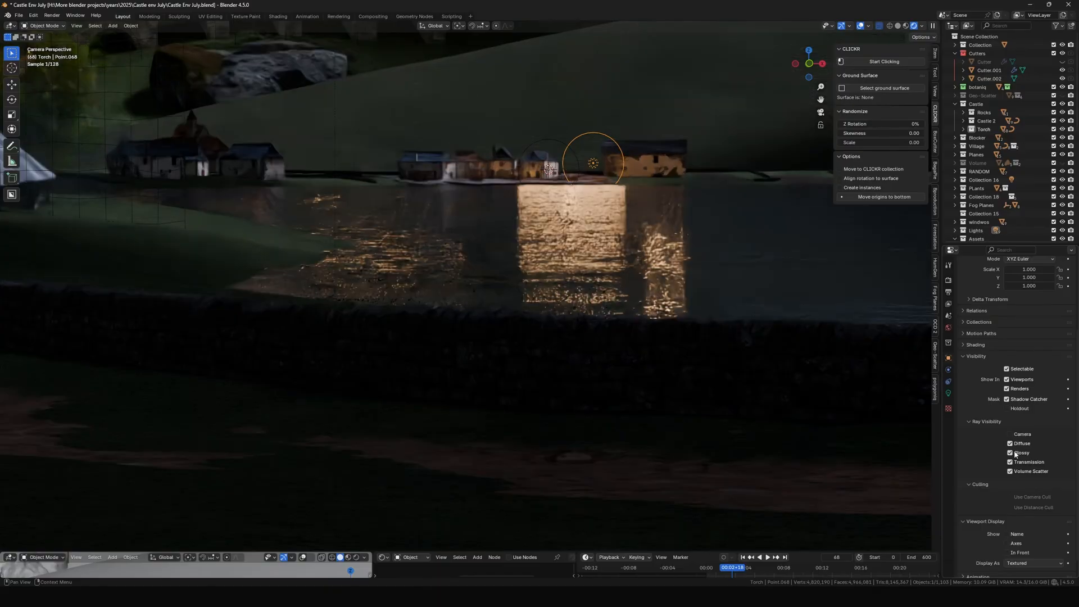
click(1015, 454)
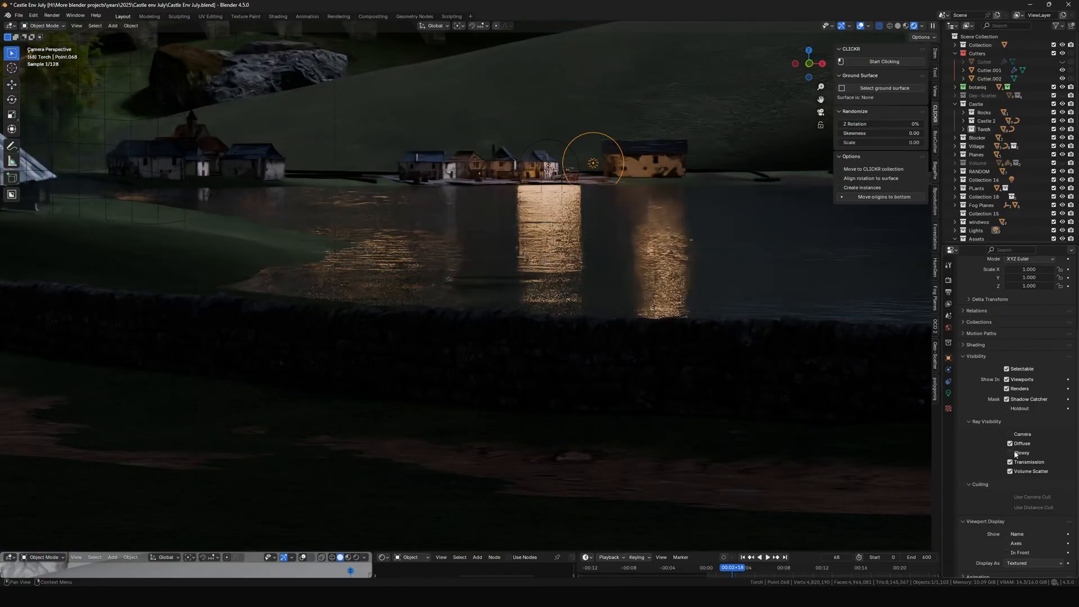
click(1015, 453)
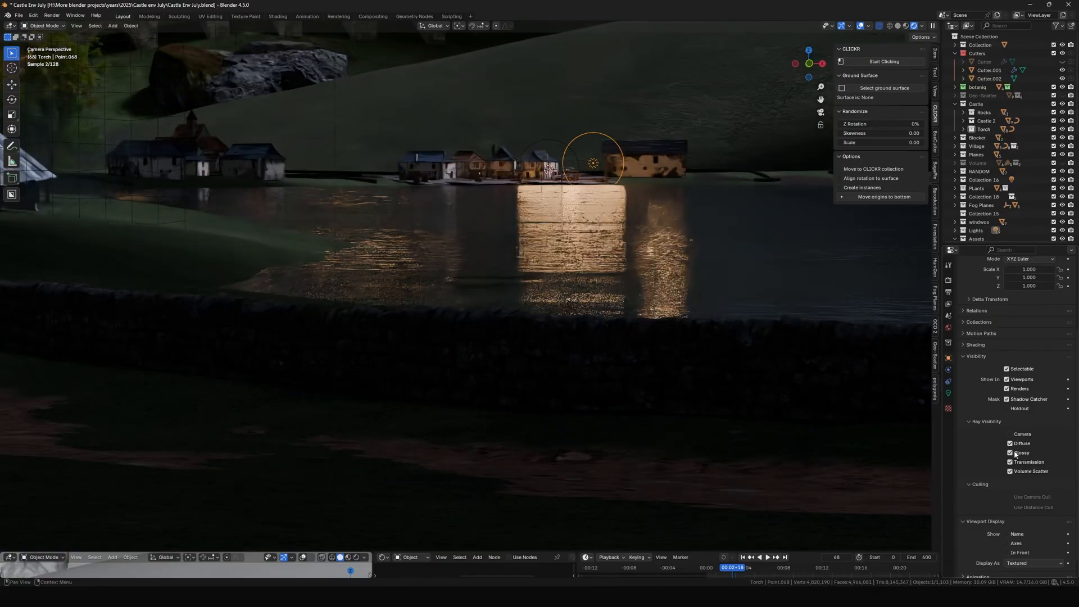
click(1015, 454)
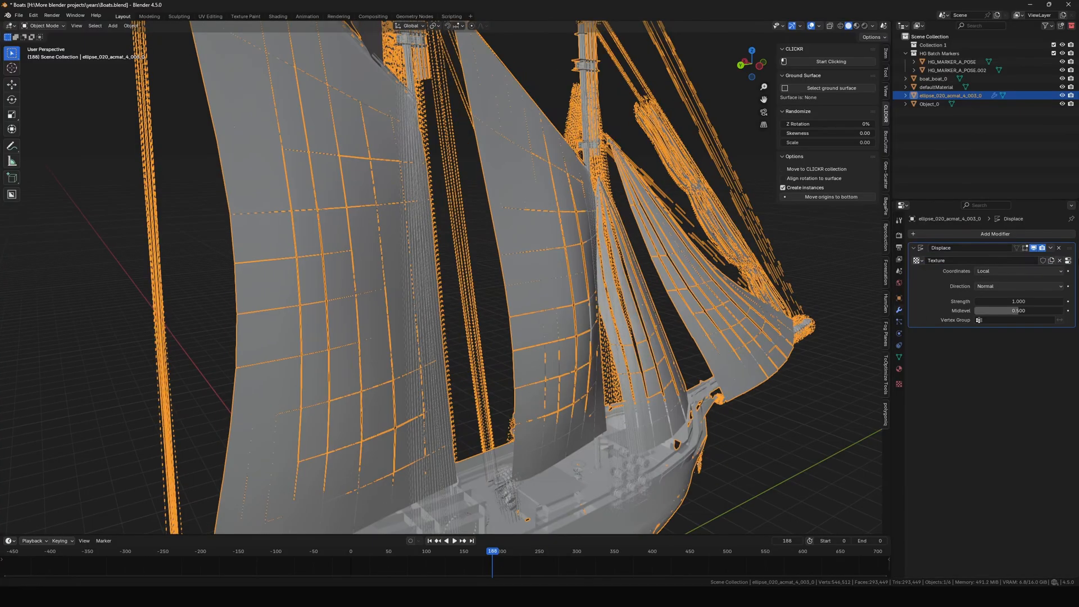
Choose a texture type for the sailing ship's Displace modifier and return to the modifier settings.
click(1013, 257)
click(1006, 270)
click(899, 311)
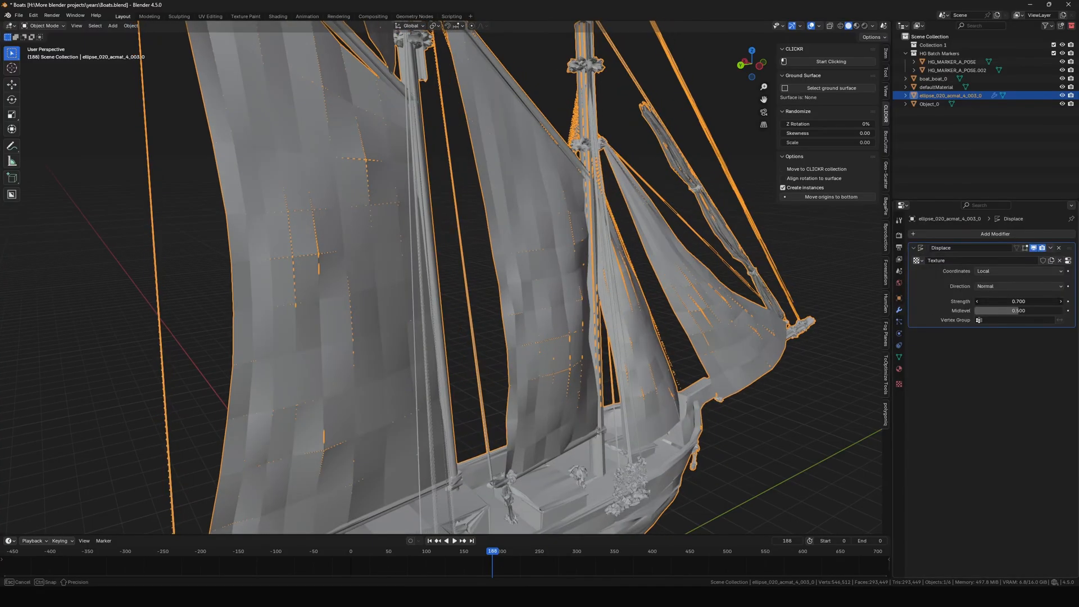
Merge the sailing ship mesh's duplicate vertices by distance.
key(Tab)
key(m)
click(541, 328)
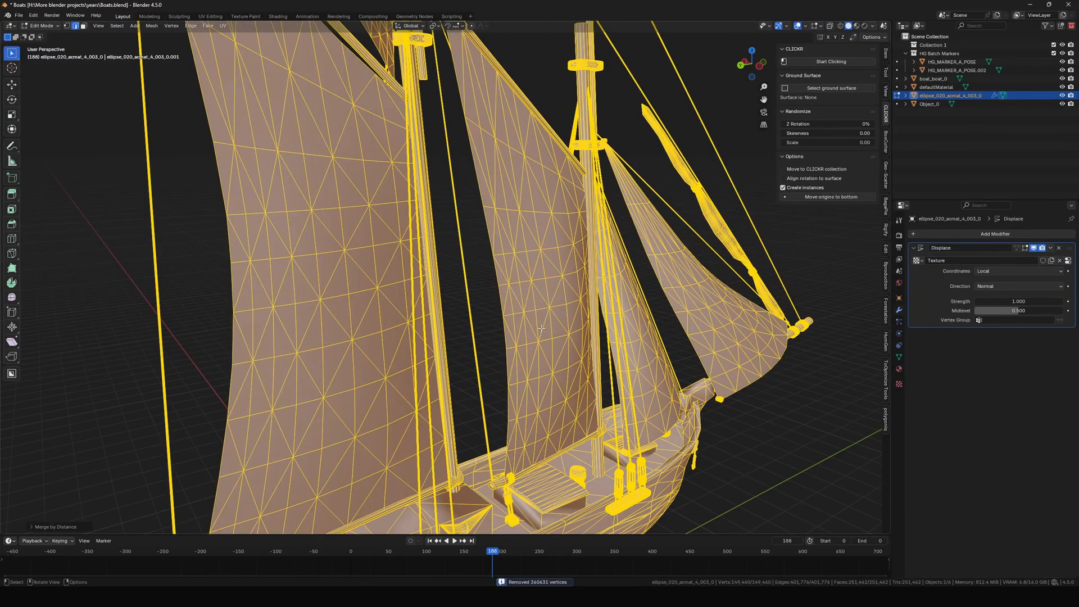
key(Tab)
Compare the ship's sails with the Displace modifier switched off and on in the viewport.
scroll(579, 312, down, 1)
click(1034, 248)
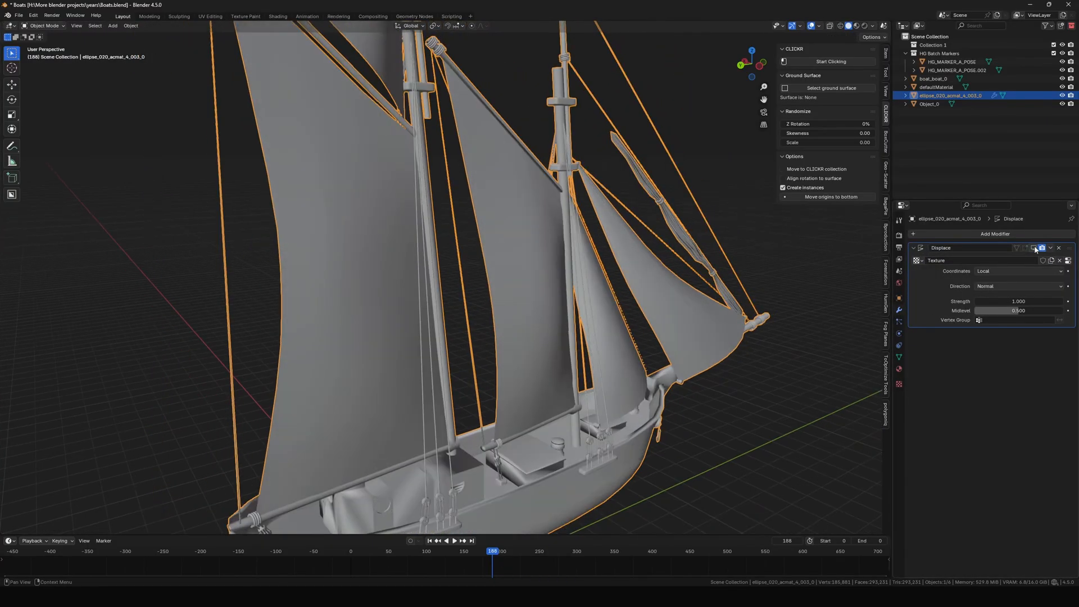
shift+middle_drag(616, 343, 690, 280)
click(1034, 248)
middle_drag(553, 336, 555, 384)
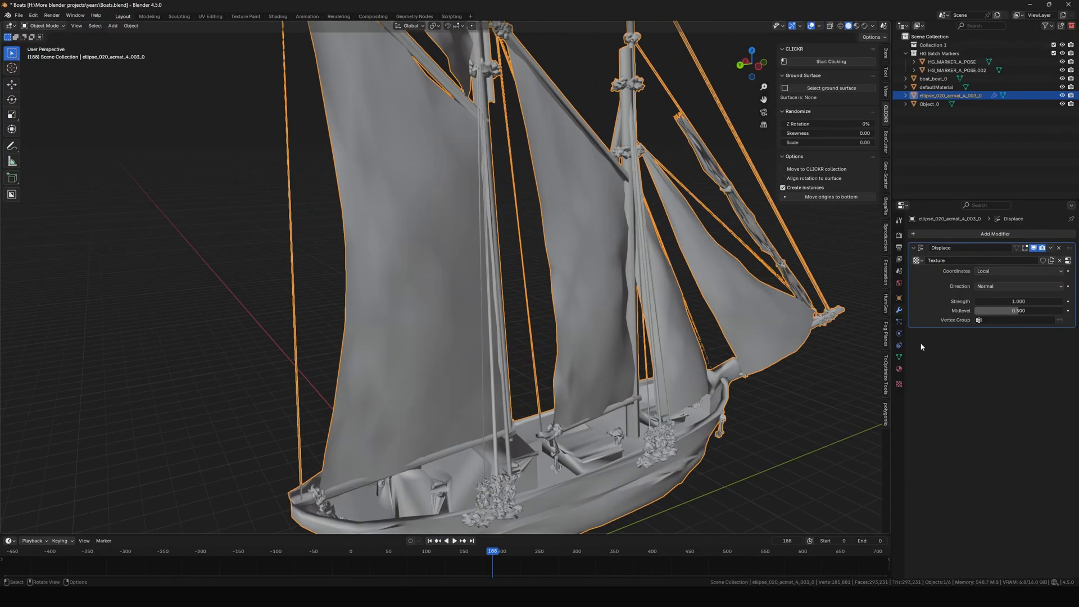
Check the Displace modifier's coordinate options and open the ship's material and texture settings.
click(1018, 270)
click(1012, 280)
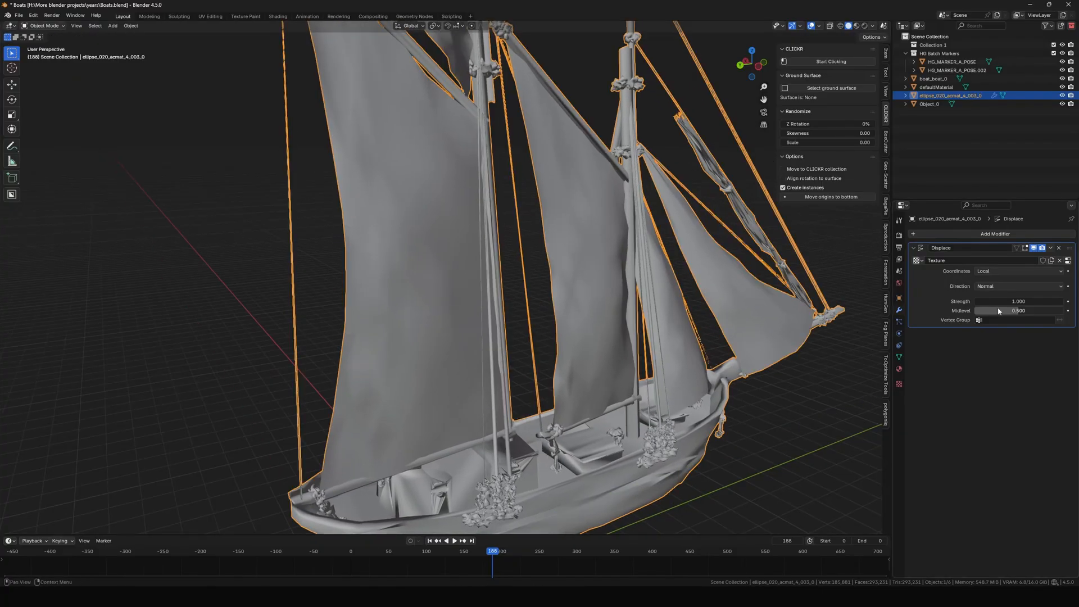
click(898, 369)
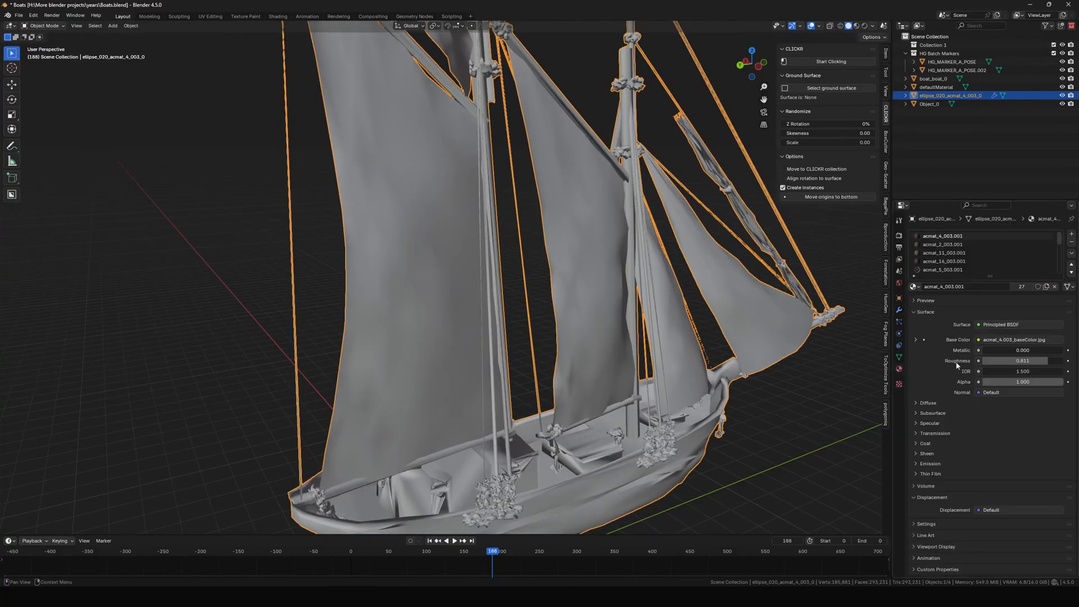
click(899, 384)
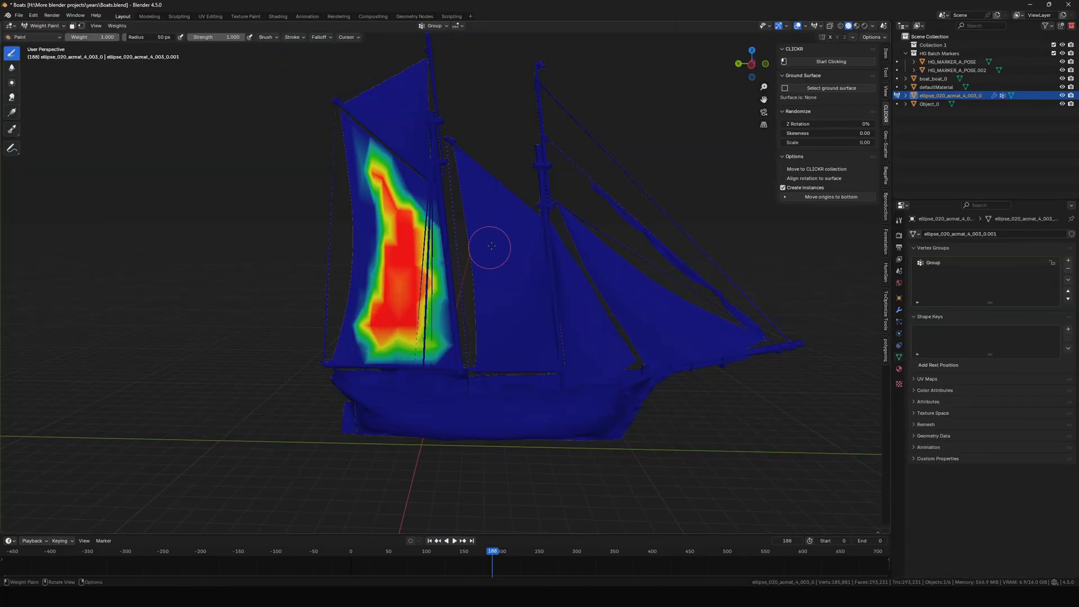
Paint weight 1.000 over the centres of the ship's three remaining sails in the vertex group.
middle_drag(487, 246, 494, 234)
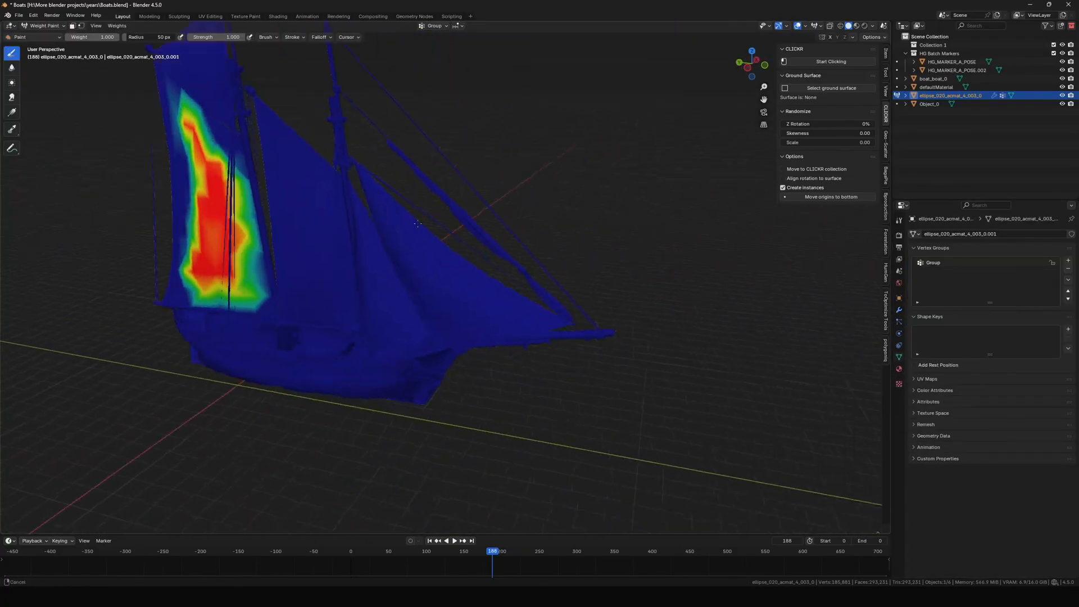
scroll(495, 233, up, 3)
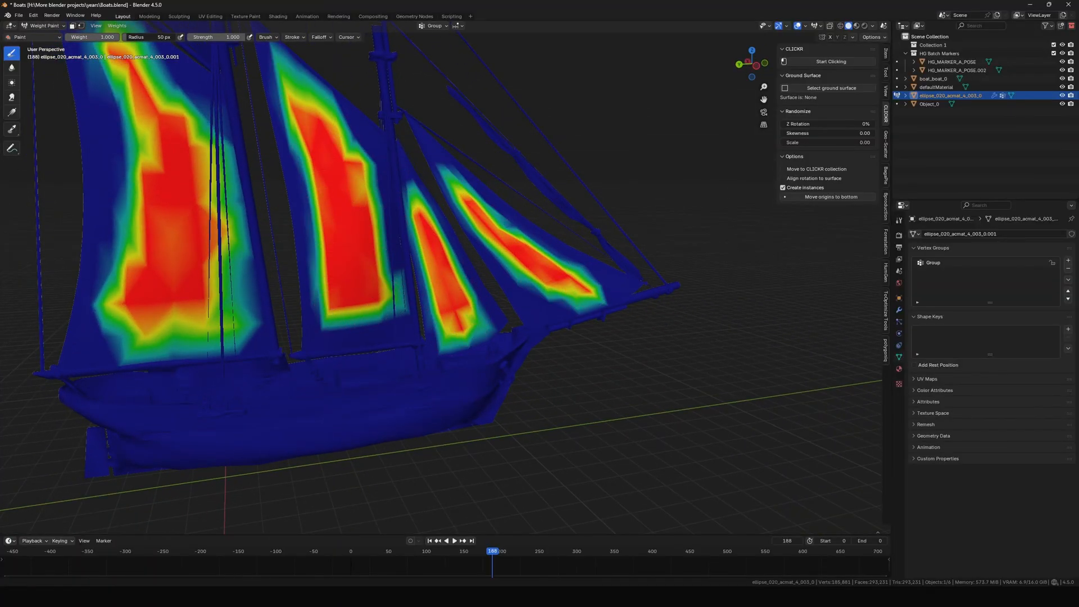
scroll(182, 188, down, 5)
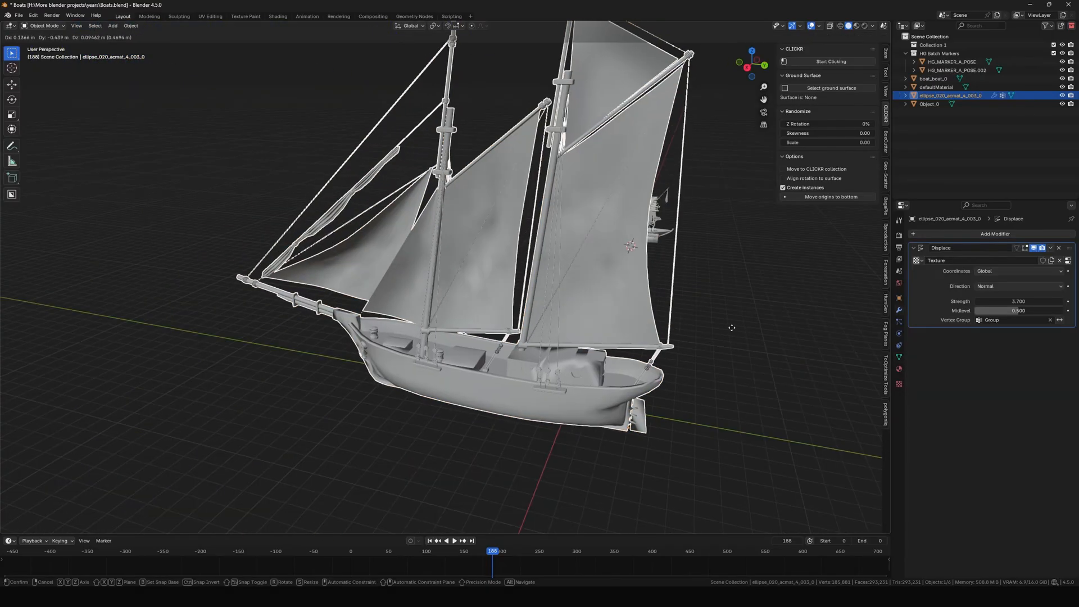
Preview the sails' global displacement by moving the ship along Y, and examine the animated ship on the castle lake.
key(g)
key(y)
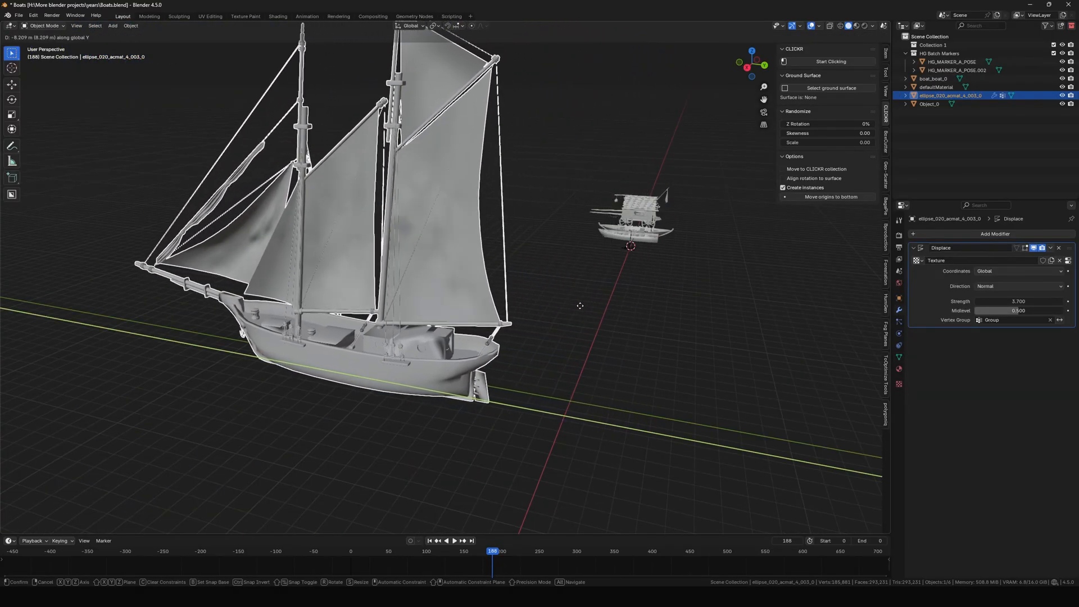
key(Escape)
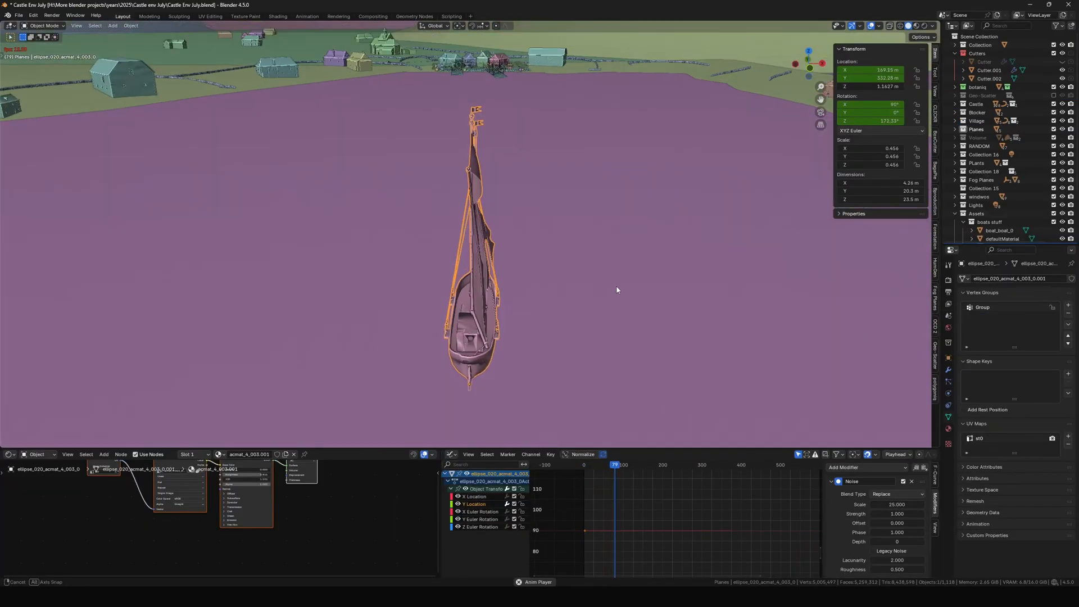
middle_drag(616, 289, 572, 293)
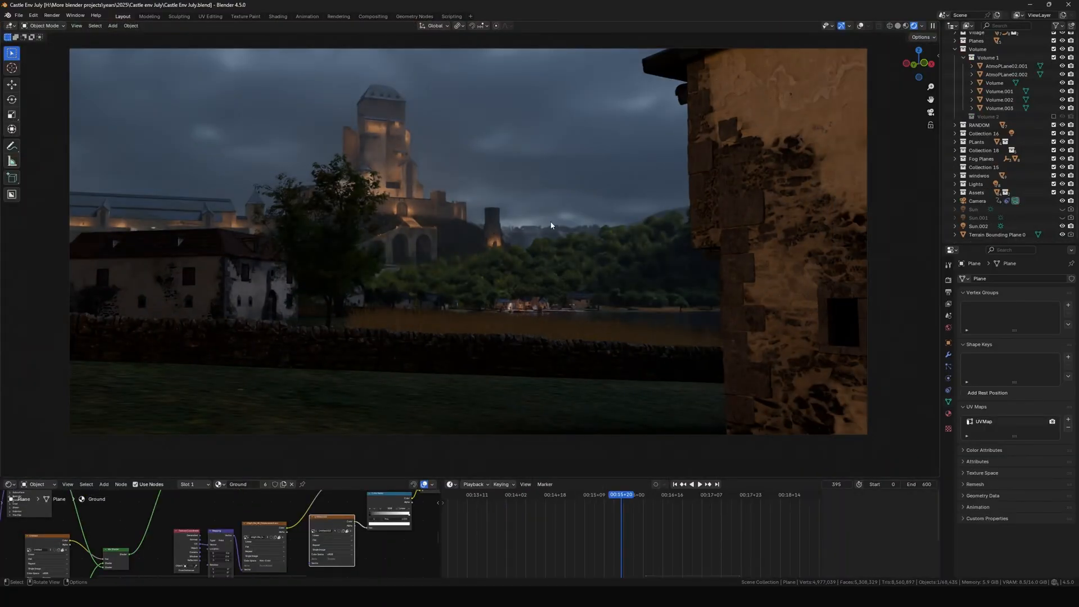
click(444, 240)
key(t)
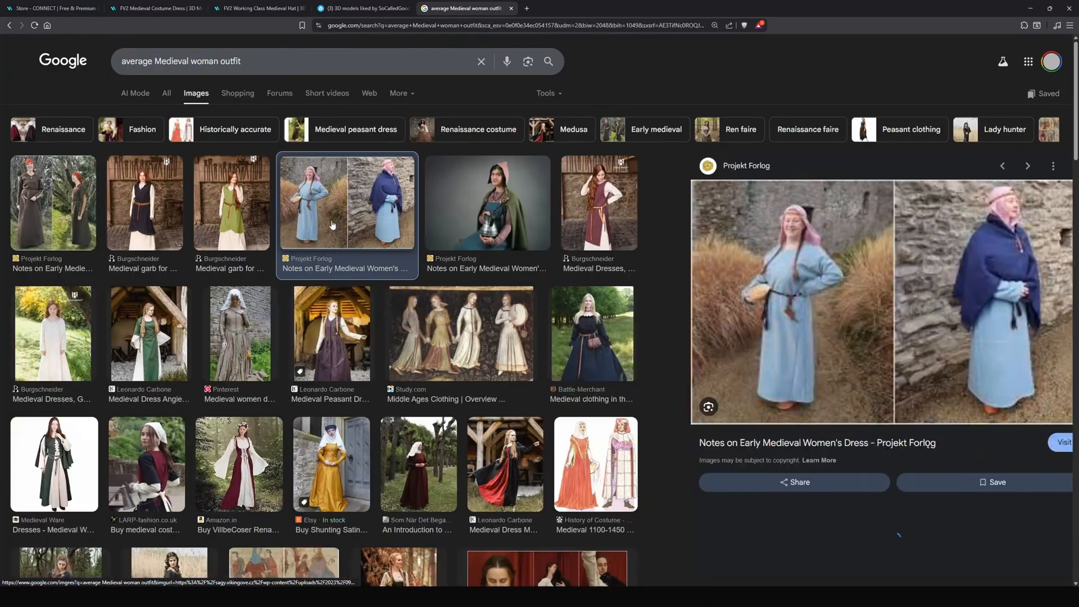
Browse the image results for "average Medieval woman outfit" as clothing reference.
scroll(332, 225, down, 3)
scroll(332, 225, up, 2)
click(855, 506)
scroll(856, 334, down, 3)
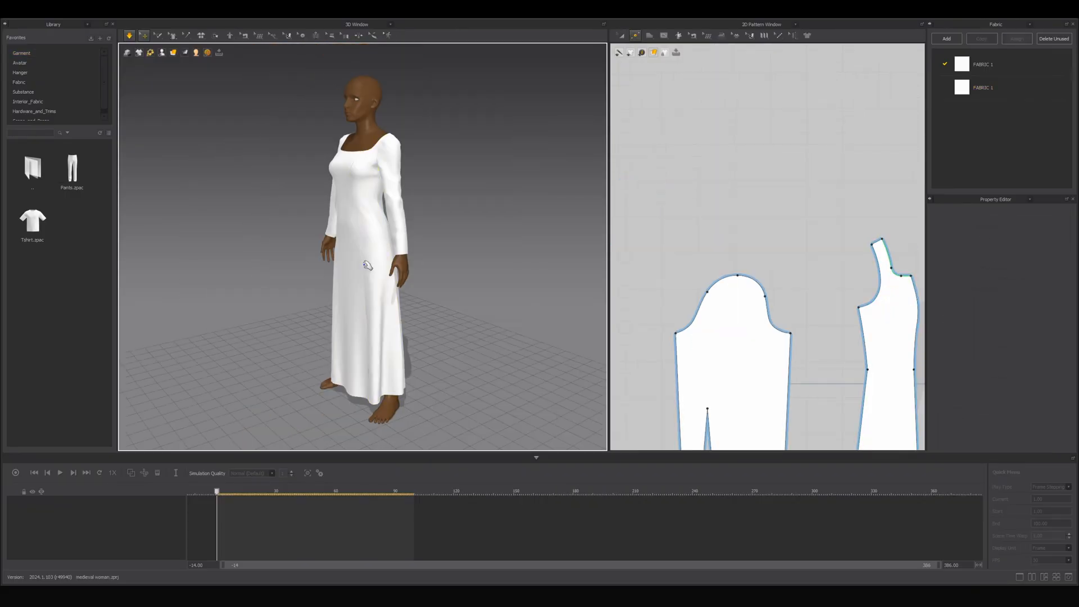
Review the dress simulation on the walking female avatar in Marvelous Designer, and look over the animated medieval characters in Blender.
click(436, 160)
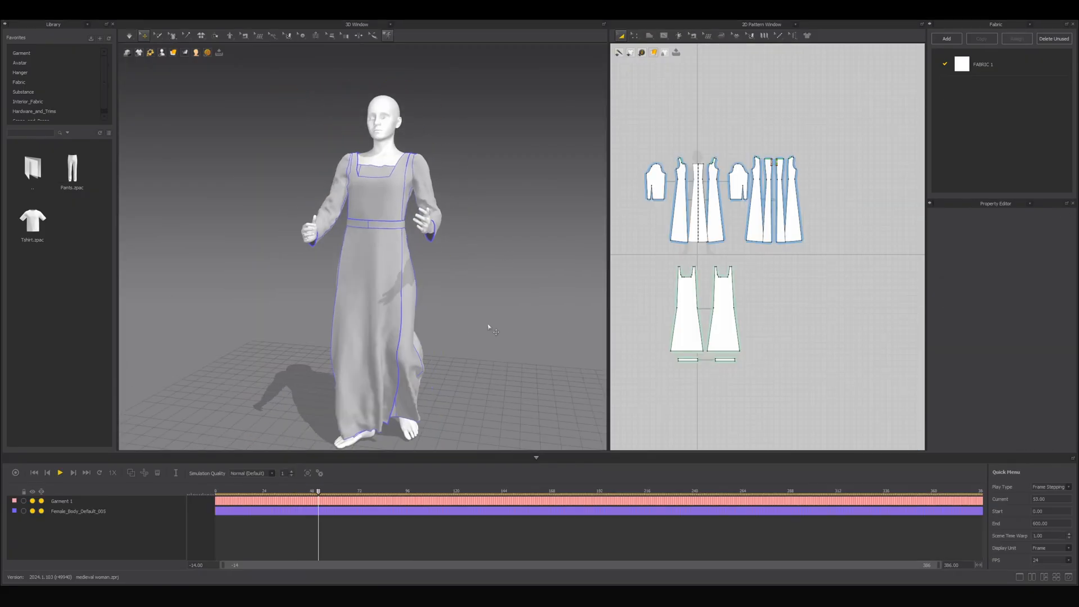
drag(316, 500, 541, 513)
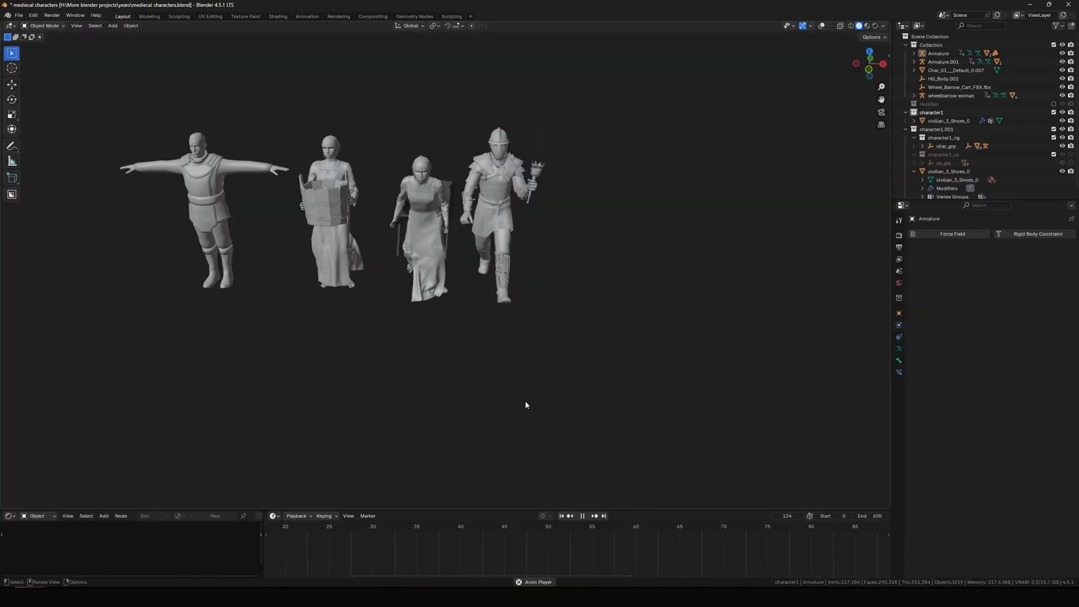
middle_drag(520, 398, 500, 380)
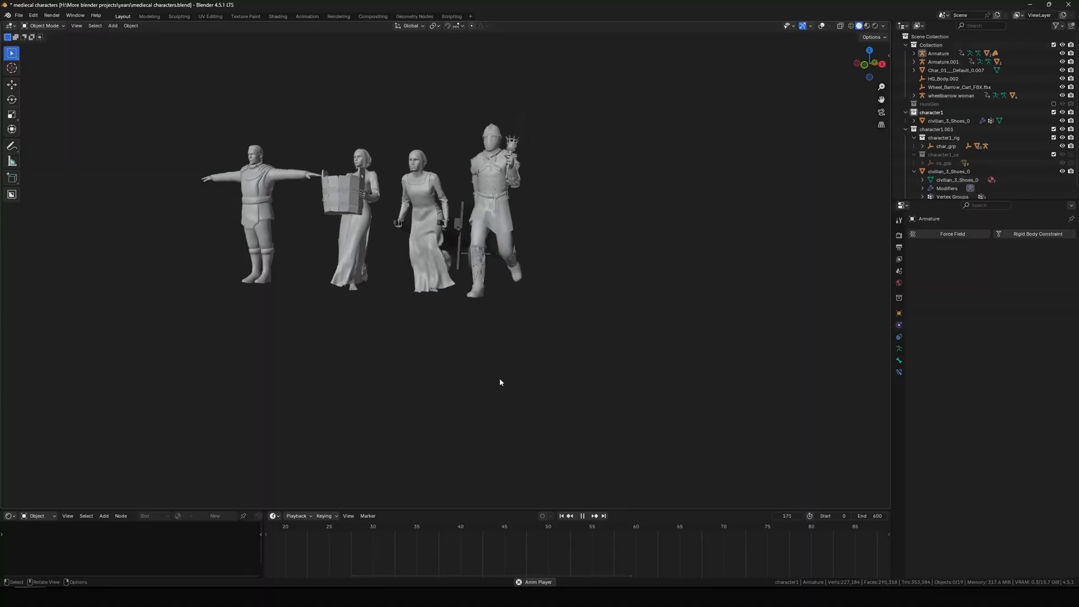
scroll(296, 330, down, 2)
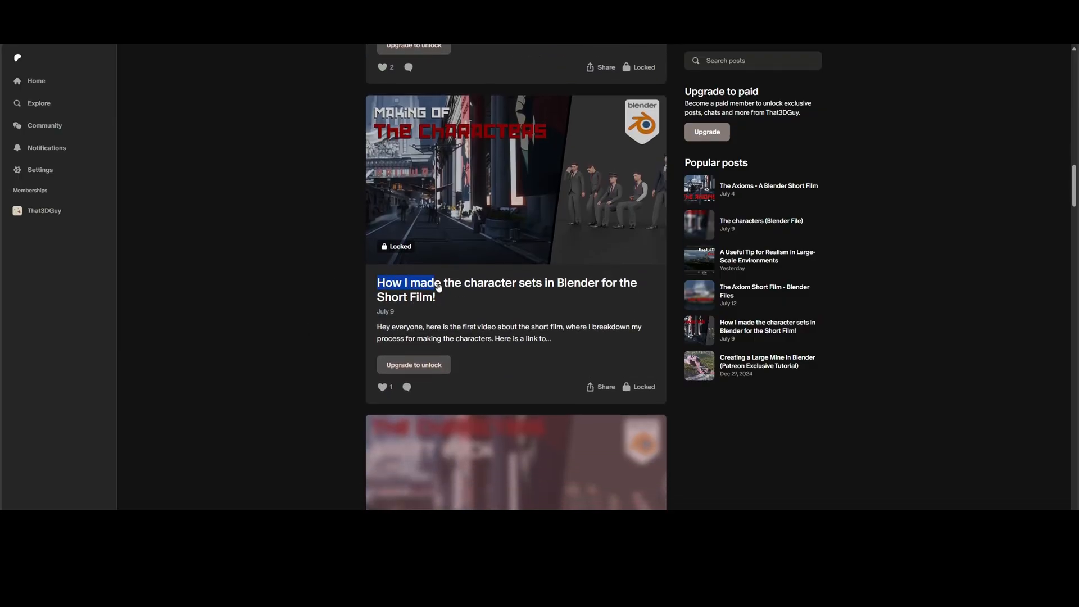
Browse the Patreon posts about making the short film's character sets.
click(278, 289)
scroll(427, 312, down, 4)
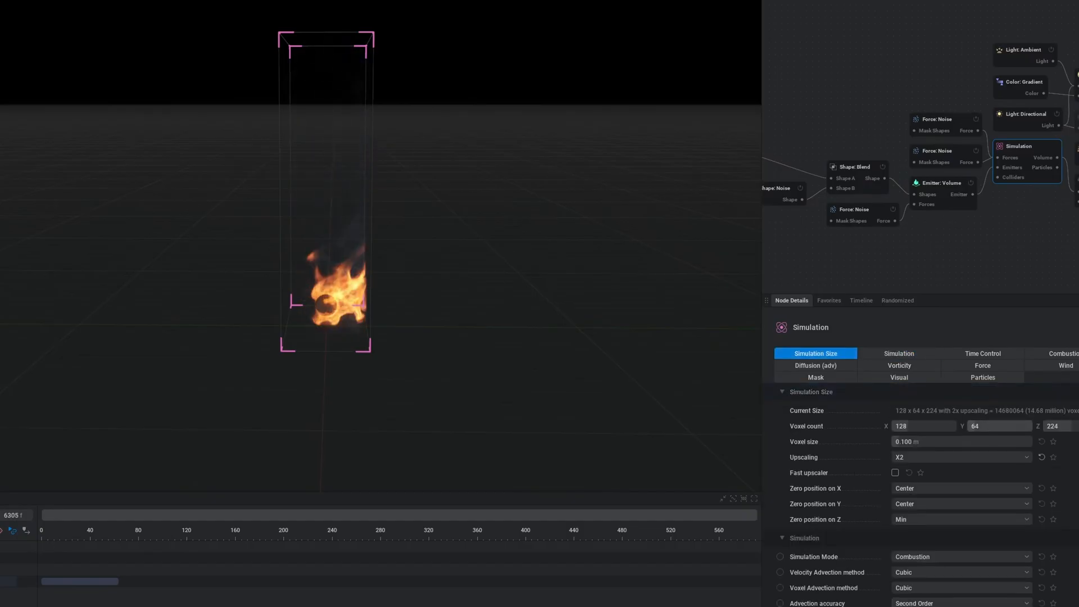
In EmberGen, increase the fire simulation's Y voxel count and shift the capsule primitive shape along Y.
drag(989, 426, 1011, 426)
middle_drag(766, 231, 900, 256)
click(842, 168)
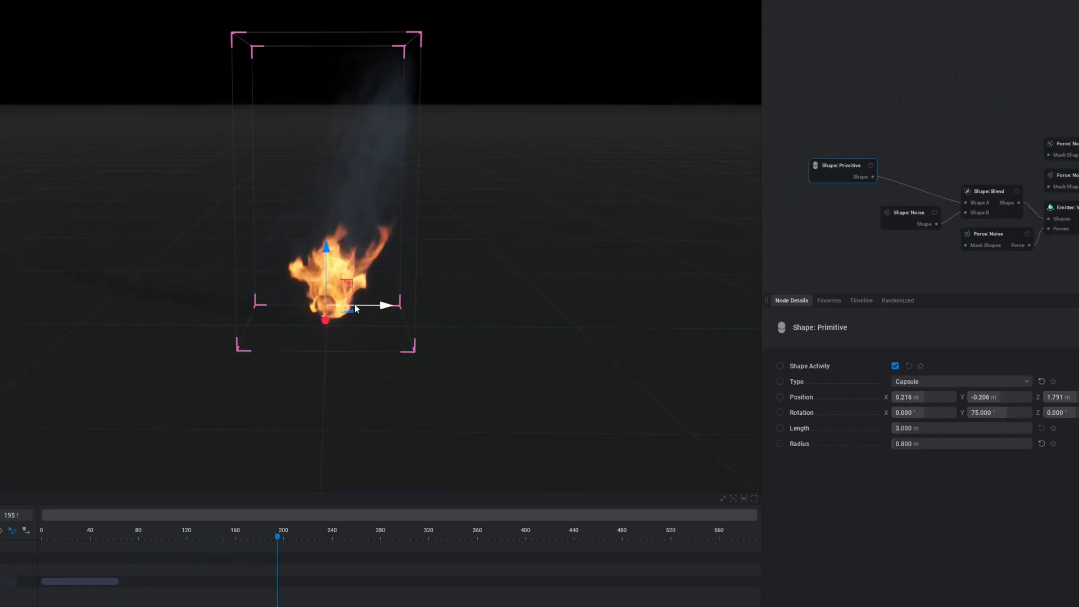
drag(365, 305, 324, 305)
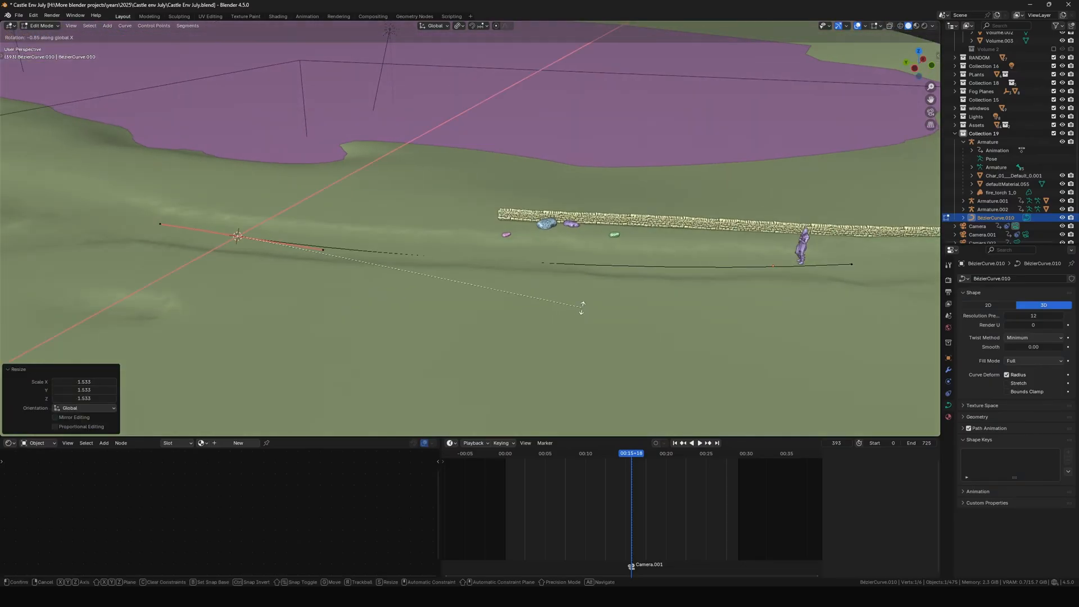
Move the walking path curve's selected control point along Z to fit the terrain.
key(g)
key(z)
click(723, 285)
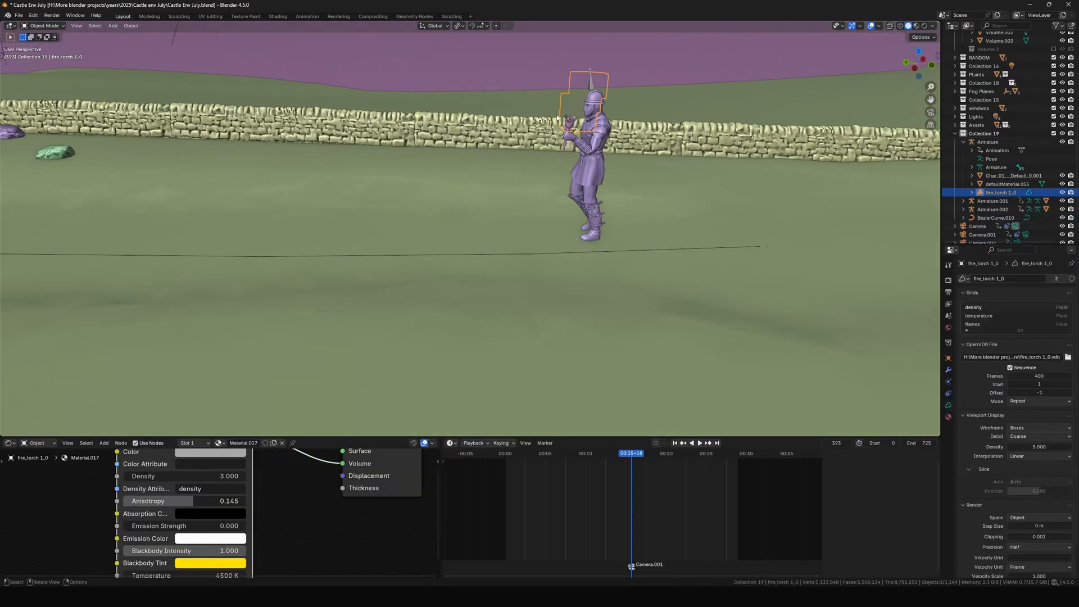
Add a Follow Path constraint to the torch-bearing guard's armature and target the Bézier curve on the grass.
click(591, 83)
click(949, 381)
click(981, 279)
click(1046, 339)
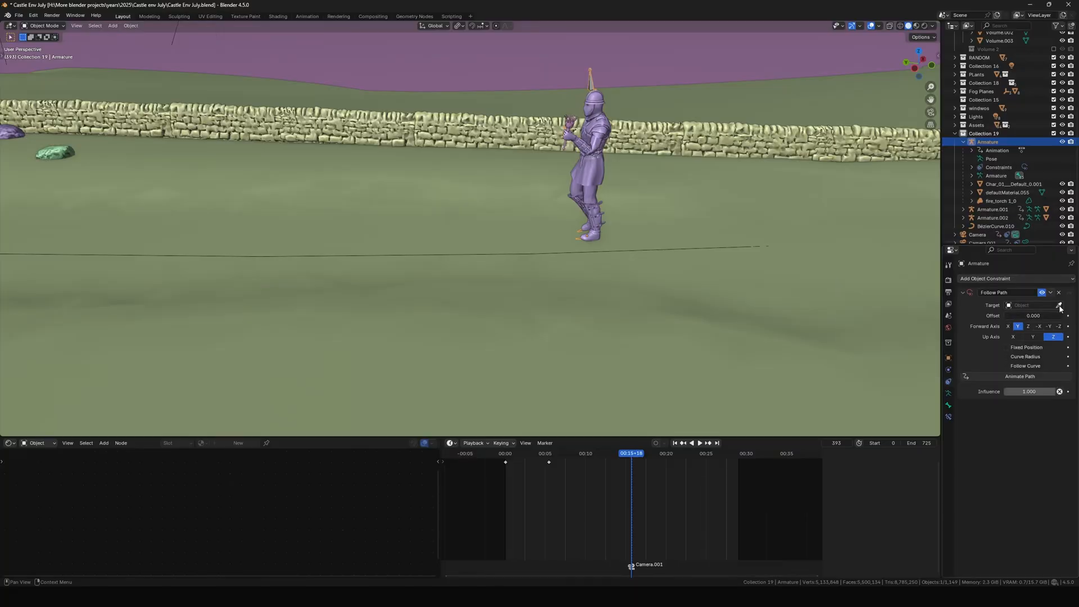
middle_drag(708, 251, 826, 311)
scroll(826, 311, up, 4)
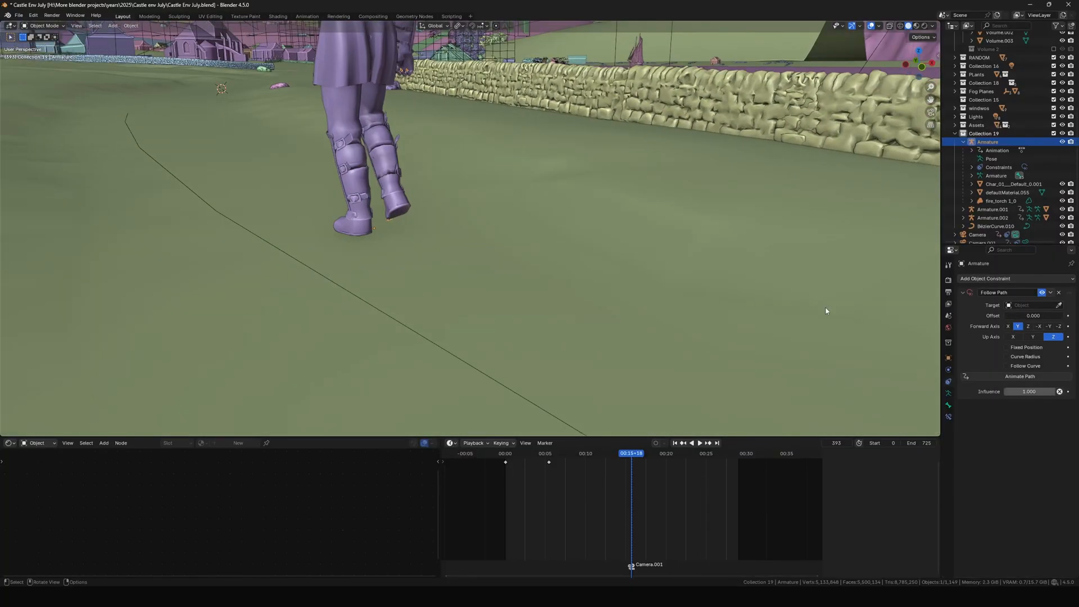
click(459, 352)
scroll(571, 330, down, 10)
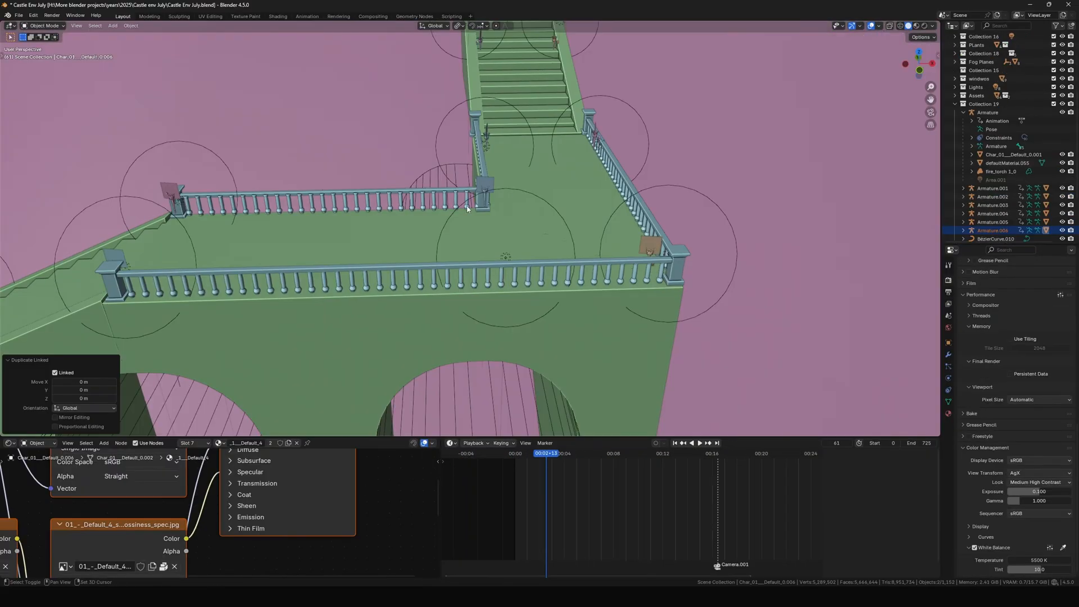
Duplicate the guard character and place the copy on the balustraded landing below the castle stairs.
key(shift+d)
click(432, 232)
middle_drag(432, 232, 560, 249)
click(585, 212)
scroll(503, 258, down, 9)
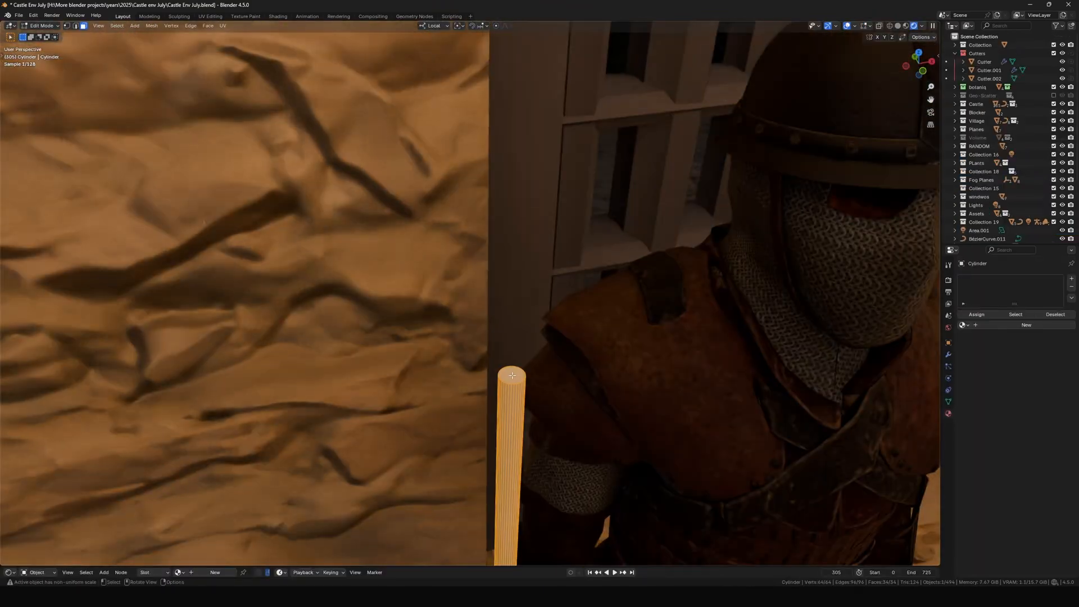
Extrude the top face of the spear shaft cylinder beside the guard.
key(Tab)
key(e)
click(527, 384)
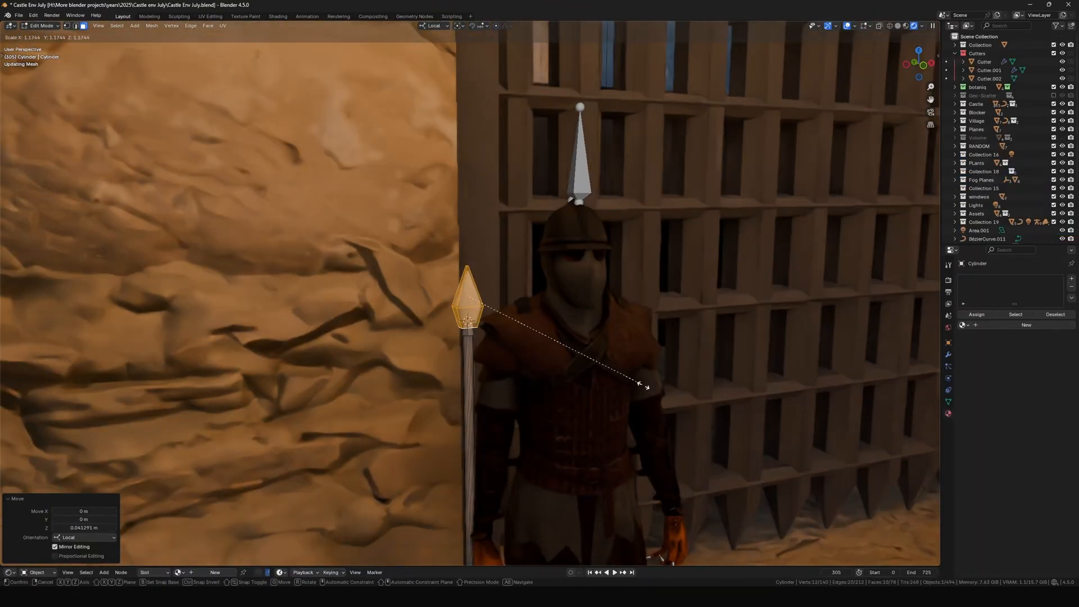
Shape the spearhead by scaling it in X and Y only and collapsing its tip to a point.
key(s)
key(shift+z)
click(456, 128)
scroll(457, 128, up, 5)
key(Tab)
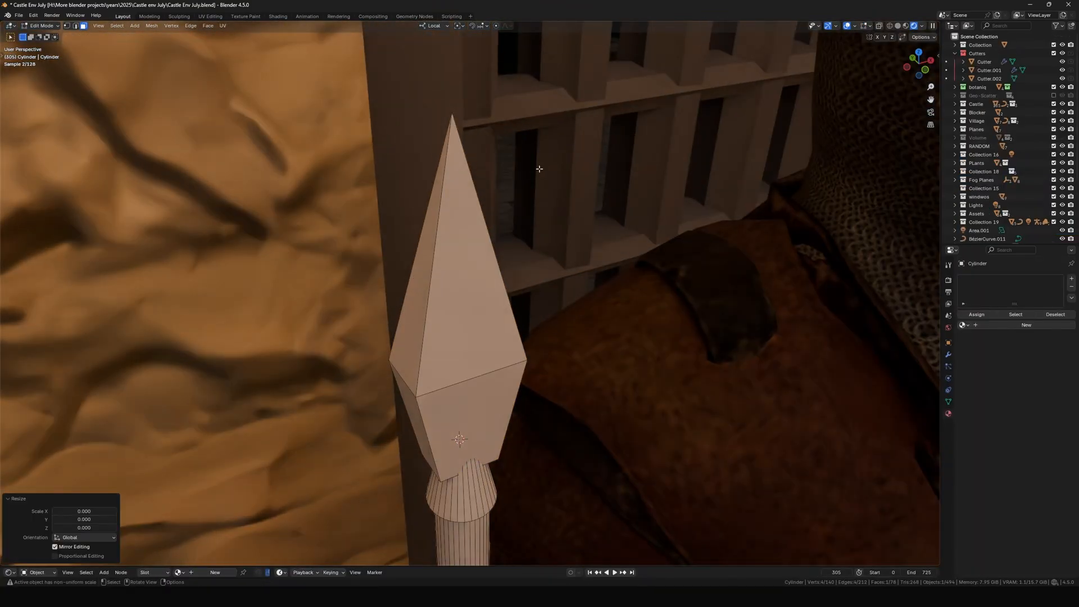
scroll(457, 128, down, 5)
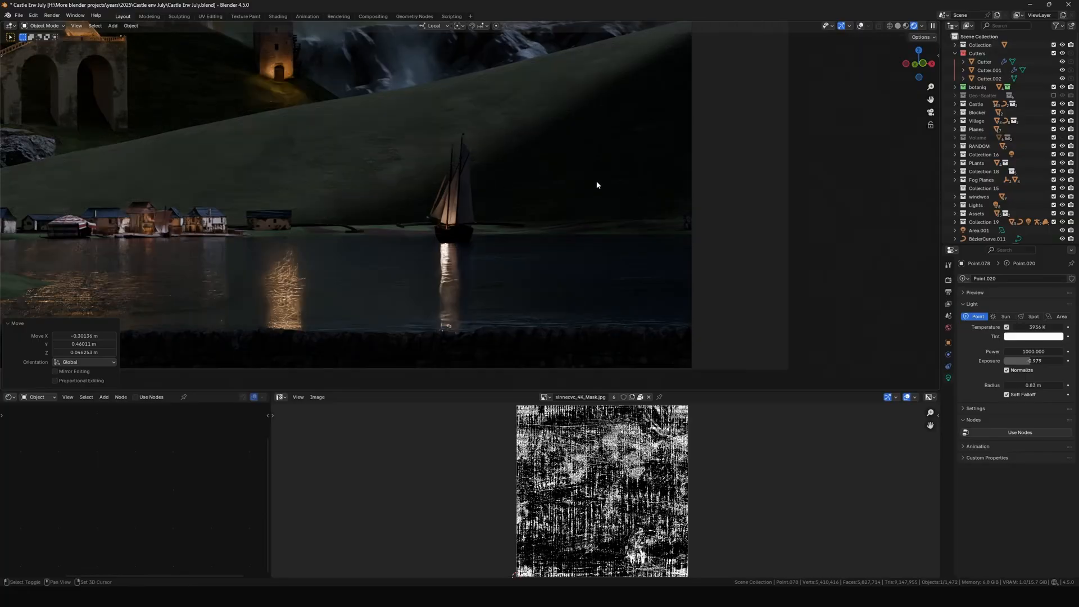
Examine the lit sailing ship and its reflection on the lake, framing its point light.
scroll(595, 184, down, 1)
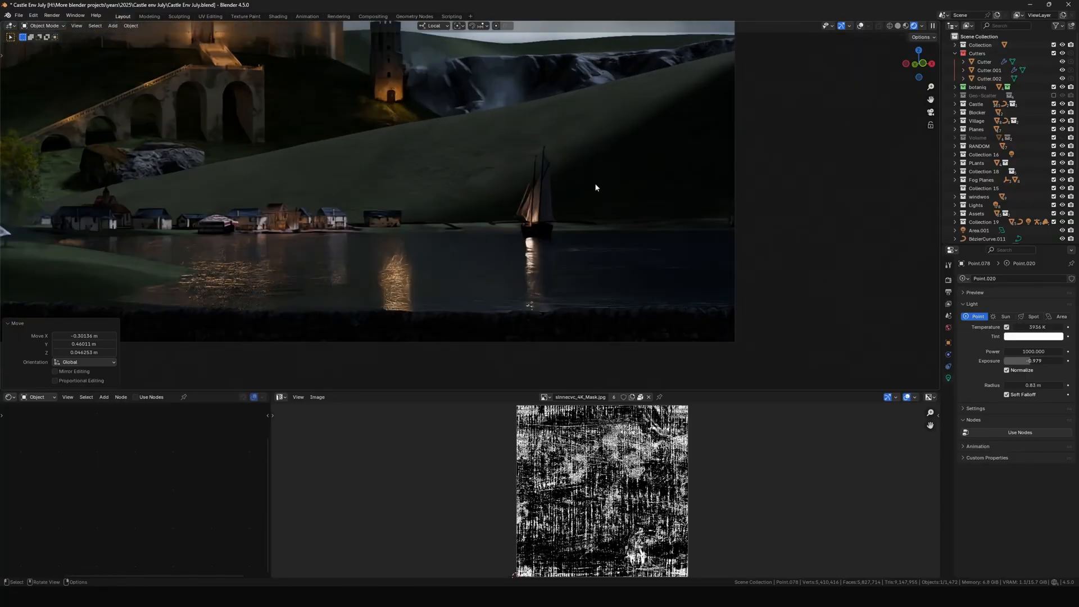
scroll(594, 186, up, 3)
key(KP_Decimal)
middle_drag(592, 190, 657, 193)
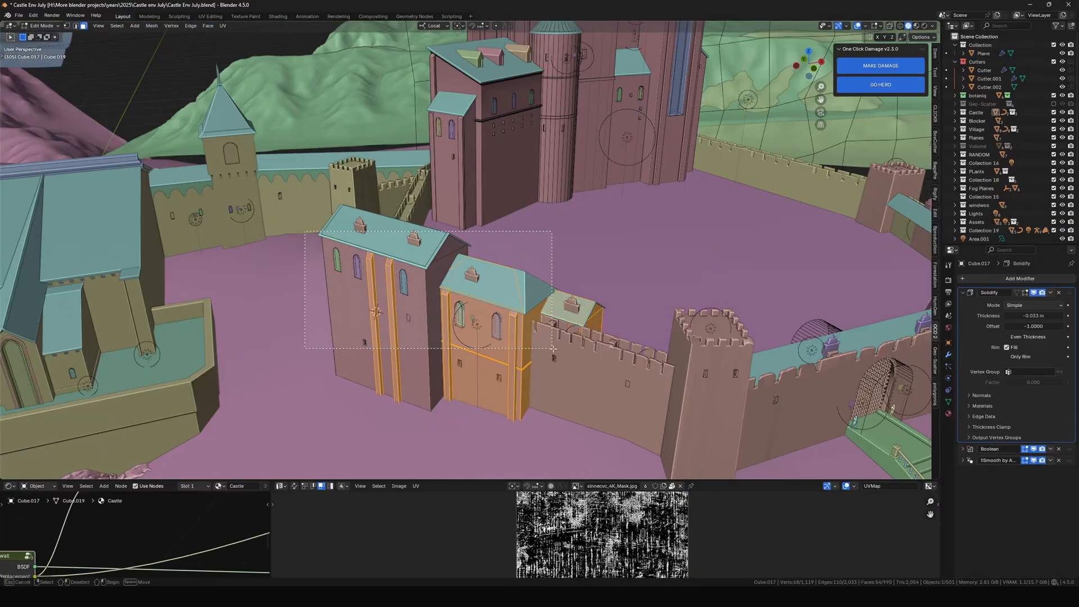
Select the linked geometry of the front castle buildings, delimited by seams, and separate it into its own object.
key(ctrl+l)
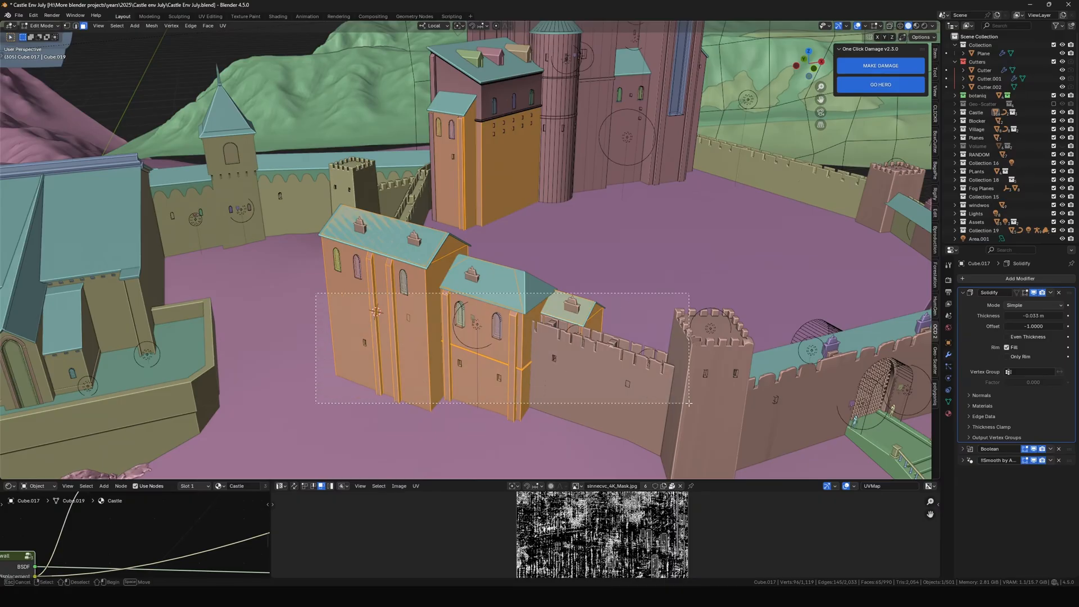
drag(689, 403, 689, 403)
key(ctrl+l)
mouse_move(629, 325)
middle_down()
mouse_move(565, 334)
mouse_move(618, 329)
middle_up()
middle_drag(618, 329, 700, 318)
scroll(702, 316, up, 2)
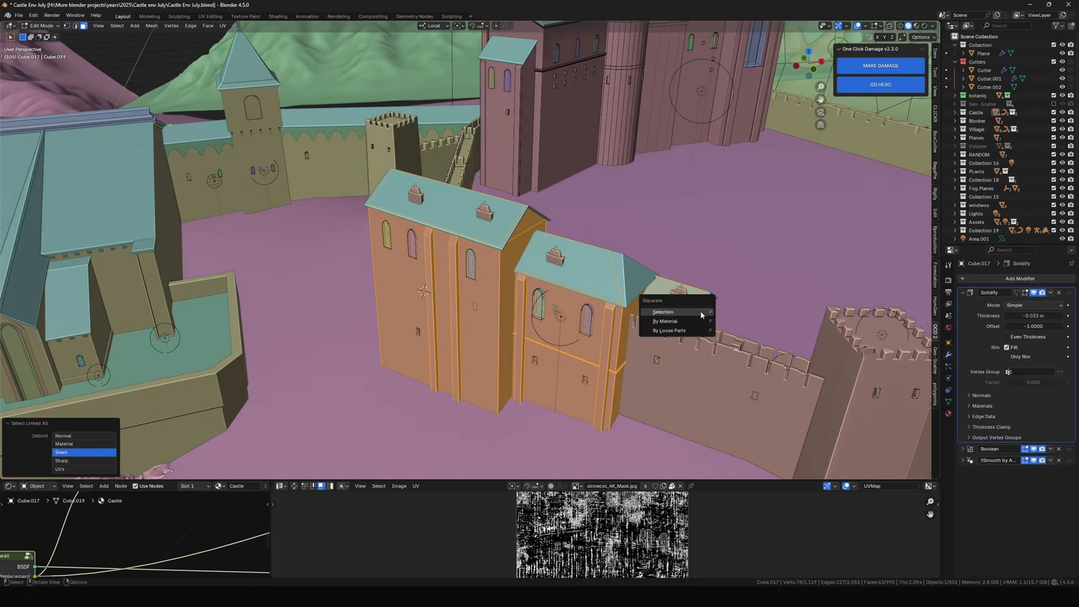
click(701, 315)
key(Tab)
Apply the separated castle buildings' transforms and add One Click Damage to them.
click(604, 340)
key(ctrl+a)
click(875, 64)
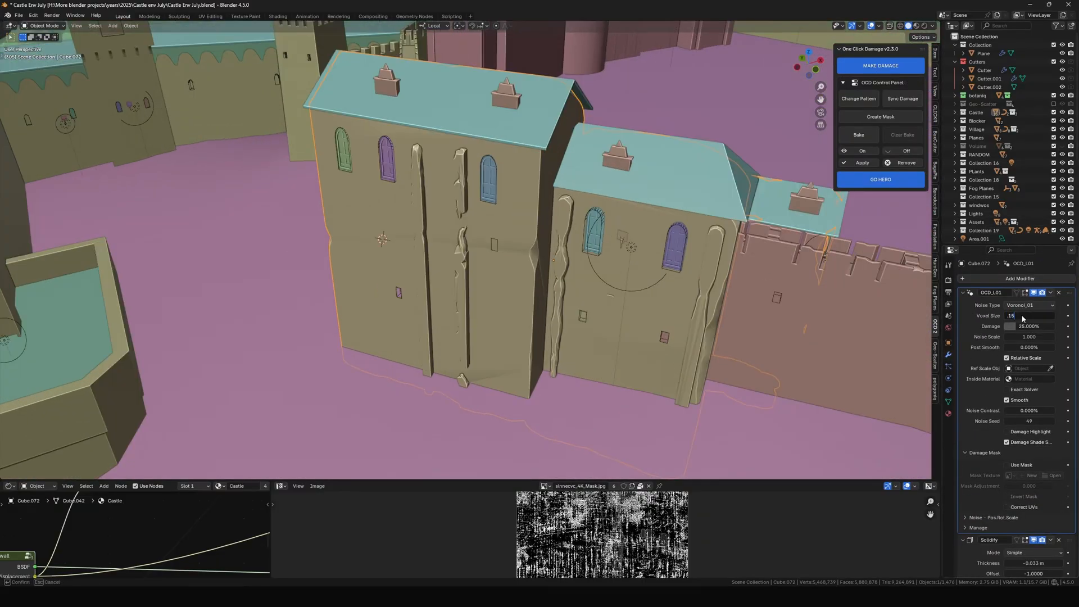
Set the buildings' damage modifier to a voxel size of 0.15 and a noise scale of 4.
key(Return)
click(1040, 338)
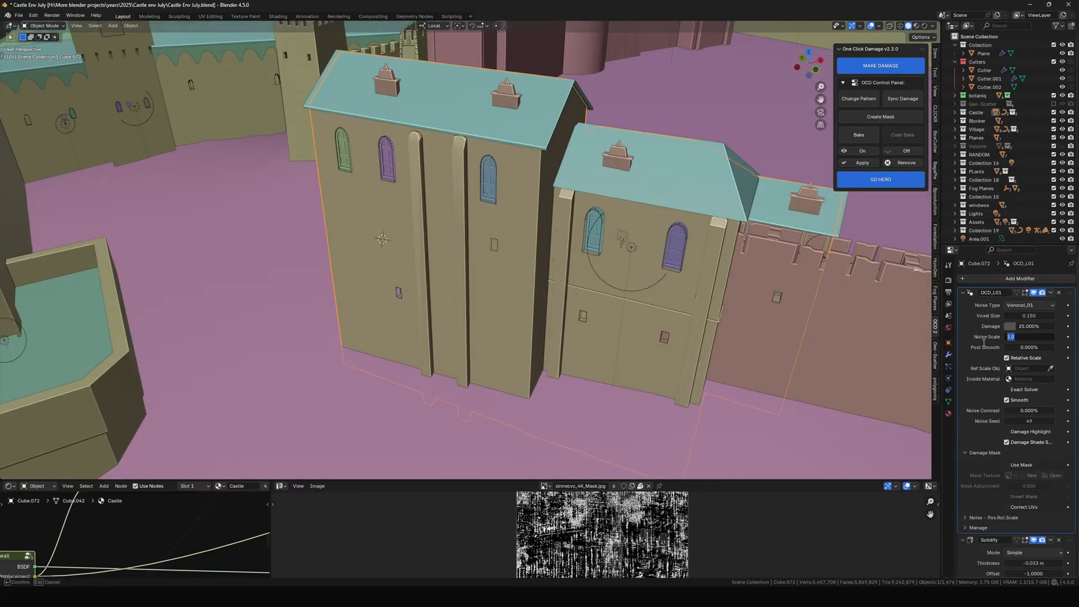
scroll(760, 276, up, 2)
middle_drag(760, 276, 621, 351)
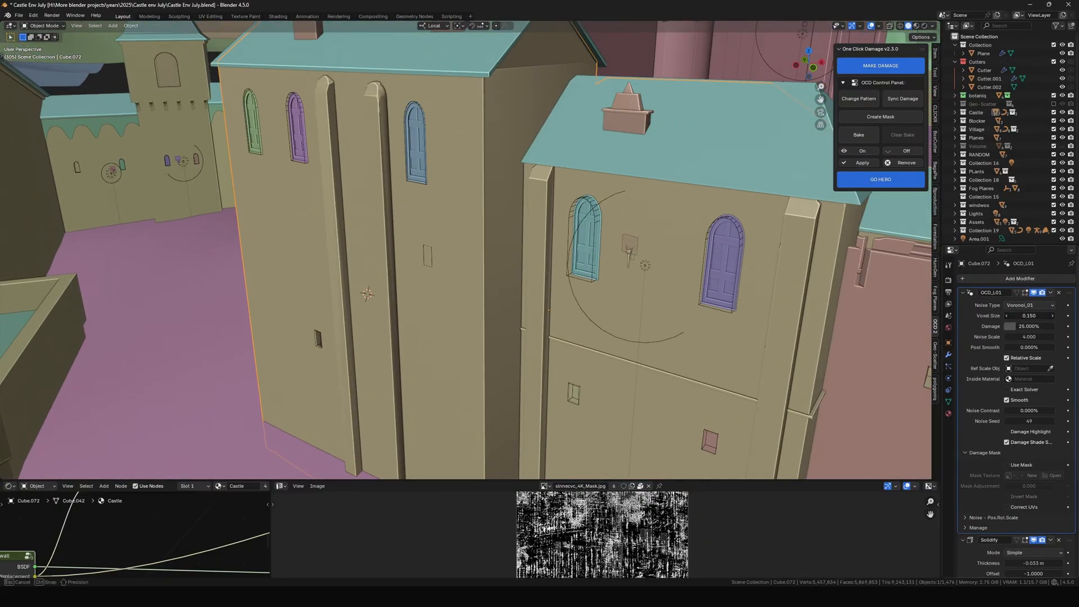
Adjust the damage percentage on the separated buildings while checking the wall and buttress edges.
drag(1031, 326, 1036, 326)
scroll(614, 247, down, 3)
middle_drag(614, 246, 612, 242)
scroll(611, 242, up, 3)
click(1010, 326)
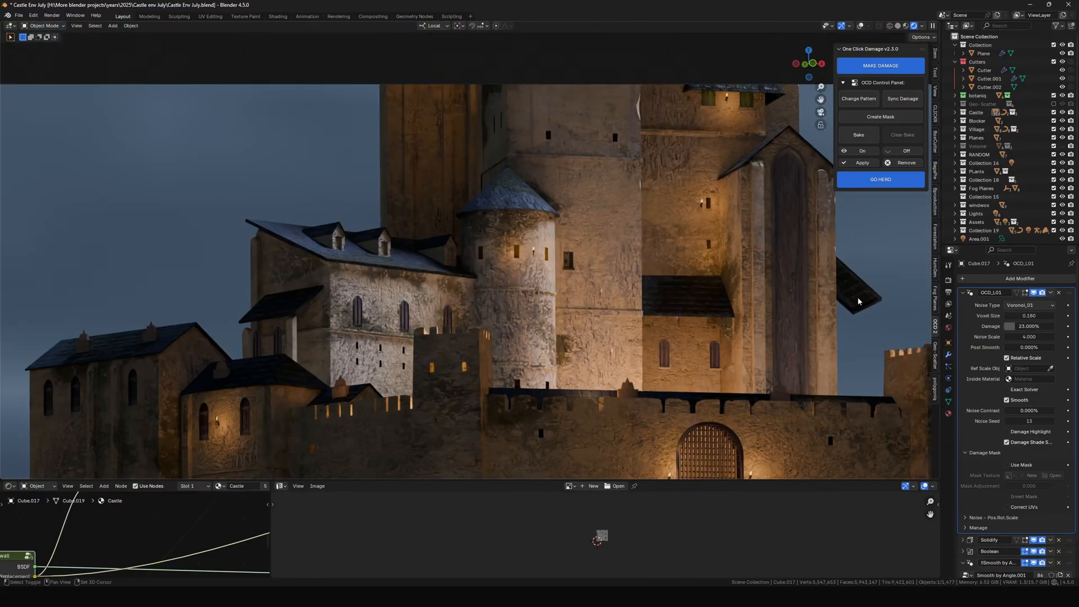
Examine the castle's damaged walls, gate and towers in the rendered view.
shift+middle_drag(810, 282, 568, 204)
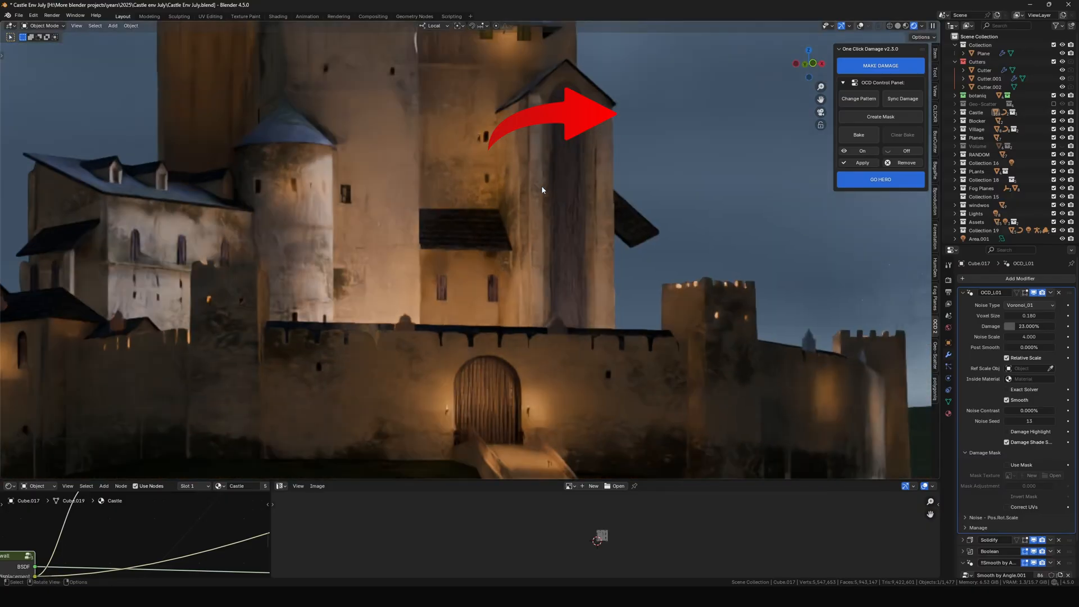
scroll(542, 188, down, 4)
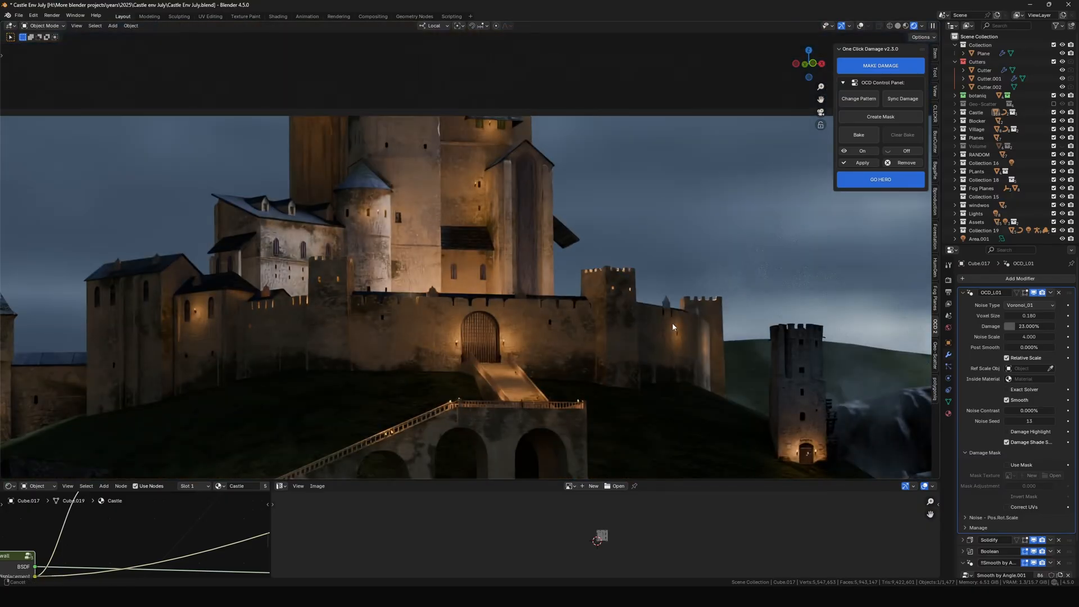
shift+middle_drag(673, 324, 624, 186)
scroll(624, 186, down, 2)
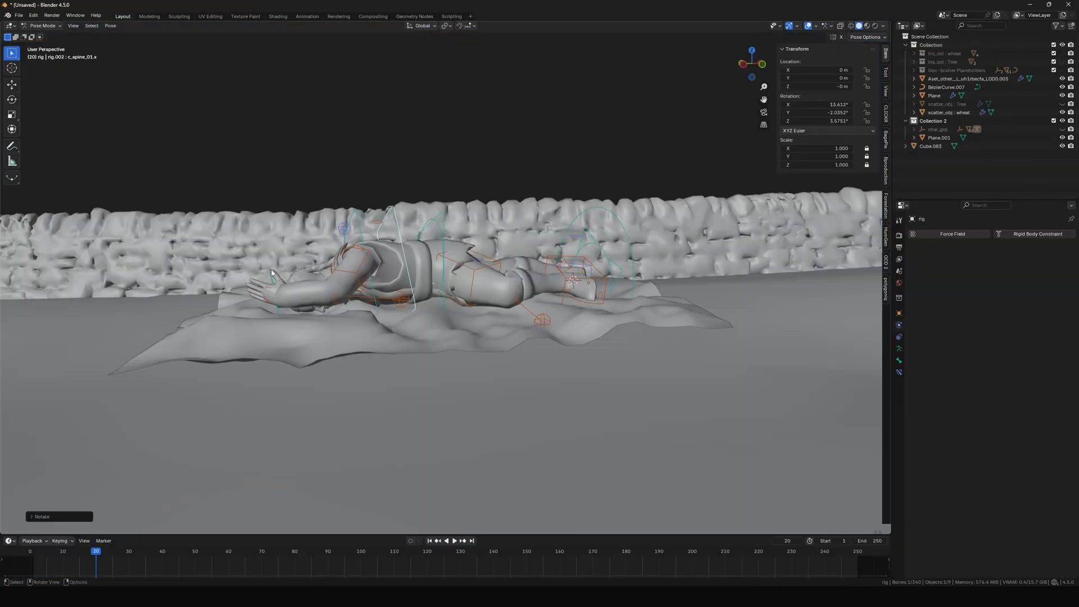
Select the lying character's hand control and move it into a new position on the cloth.
middle_drag(360, 293, 408, 357)
click(298, 283)
key(g)
click(315, 298)
middle_drag(315, 298, 450, 405)
Rotate and reposition the lying character's arm pose so the hand rests beside the head.
key(r)
click(466, 384)
key(g)
click(417, 359)
click(279, 284)
middle_drag(416, 326, 379, 247)
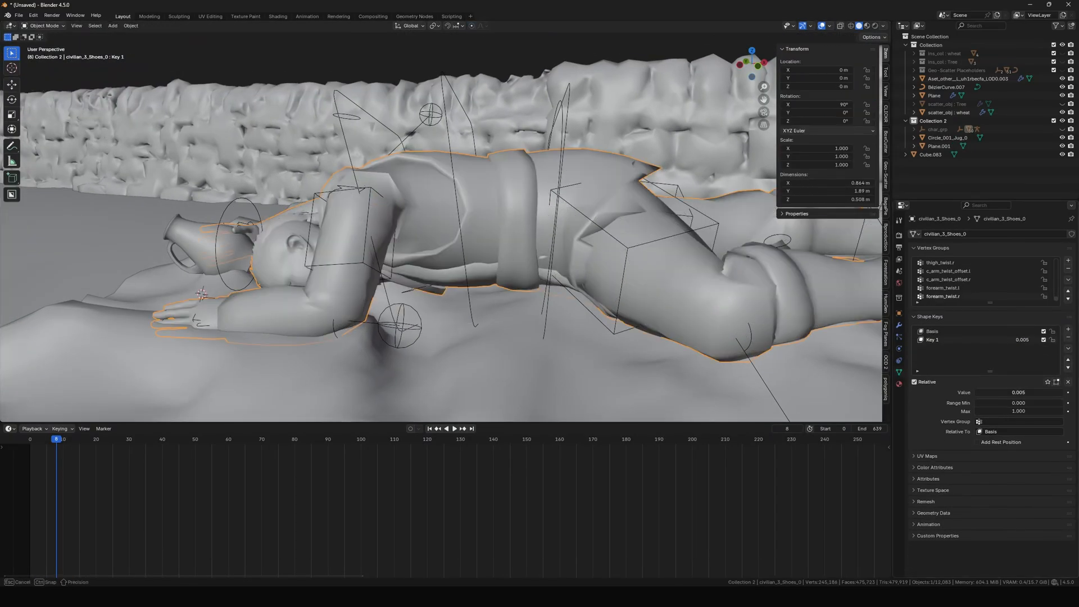
Raise the Key 1 shape key value on the lying character's civilian_3_Shoes_0 mesh.
drag(1019, 393, 1045, 392)
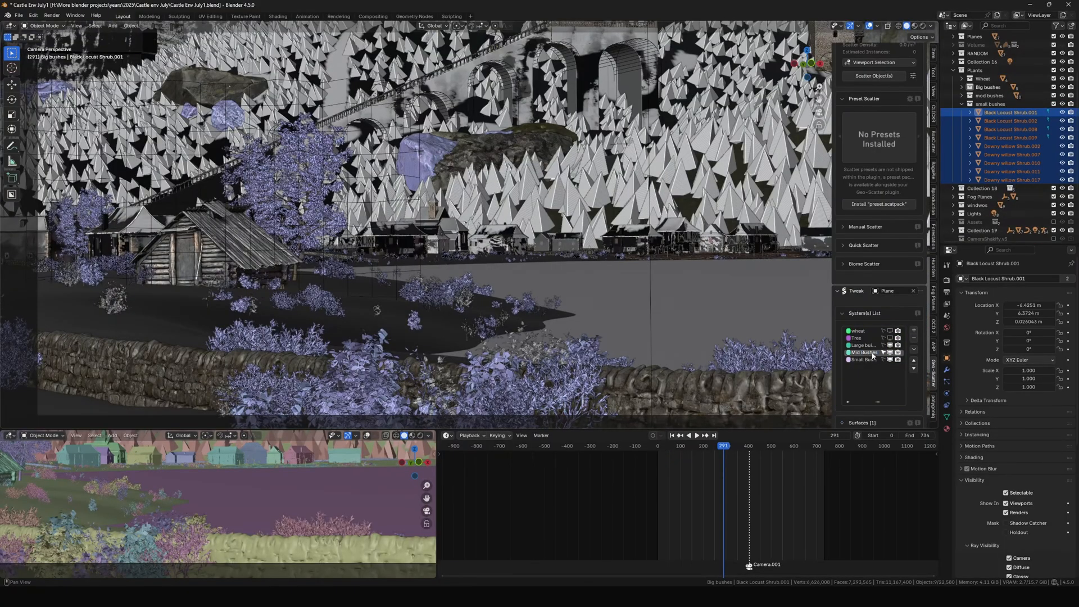
Go through the settings of the Mid Bushes scatter system.
scroll(882, 309, down, 10)
click(876, 297)
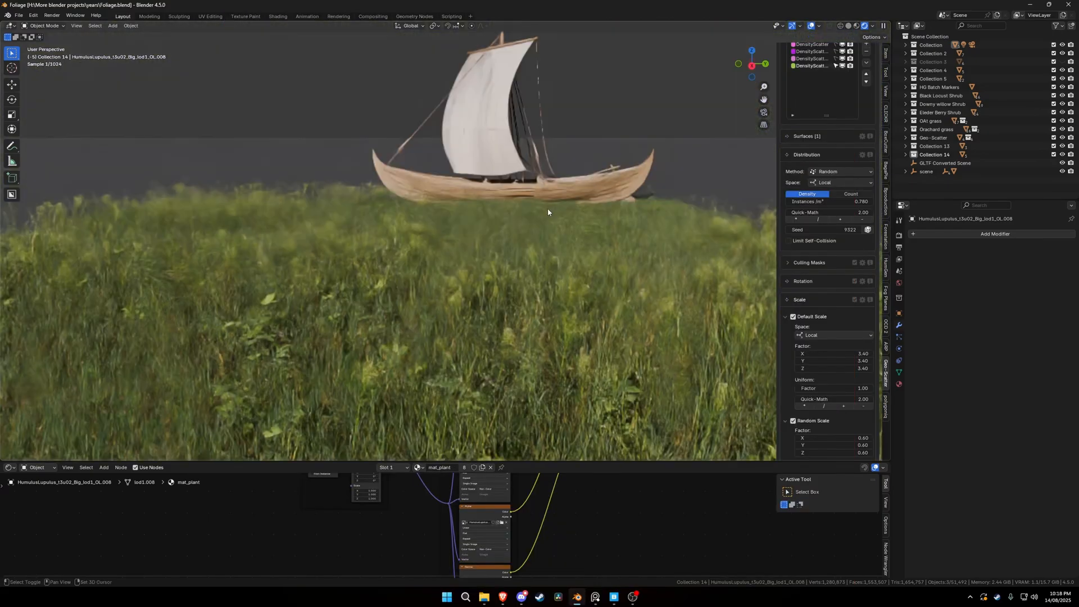
Examine the scattered grass and flowering plants in front of the sailing ship in the rendered view.
middle_drag(548, 213, 506, 255)
scroll(481, 177, up, 2)
key(n)
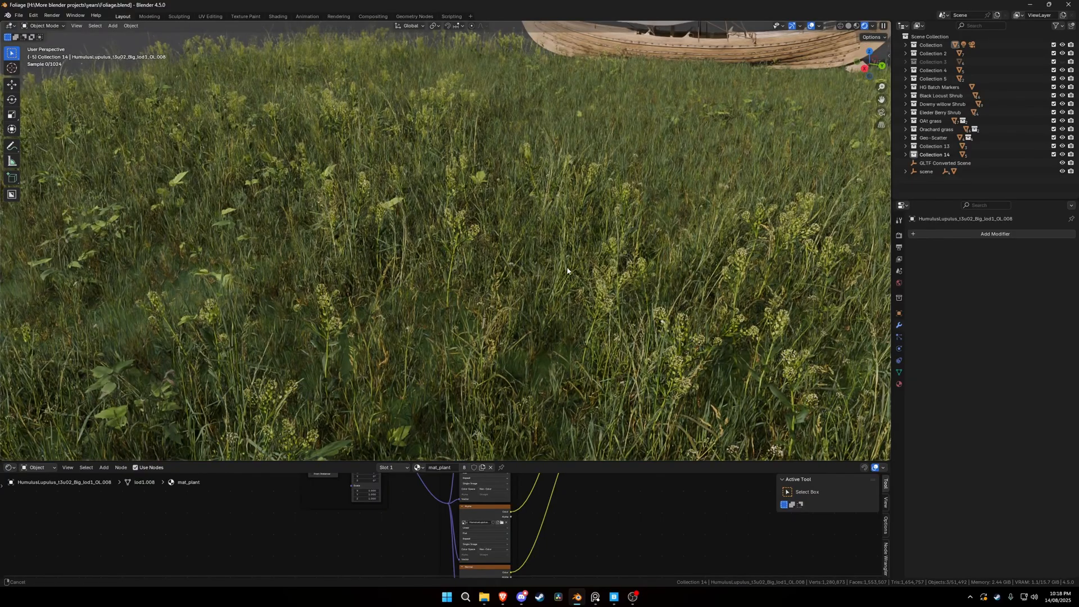
scroll(484, 335, down, 2)
middle_drag(567, 271, 489, 297)
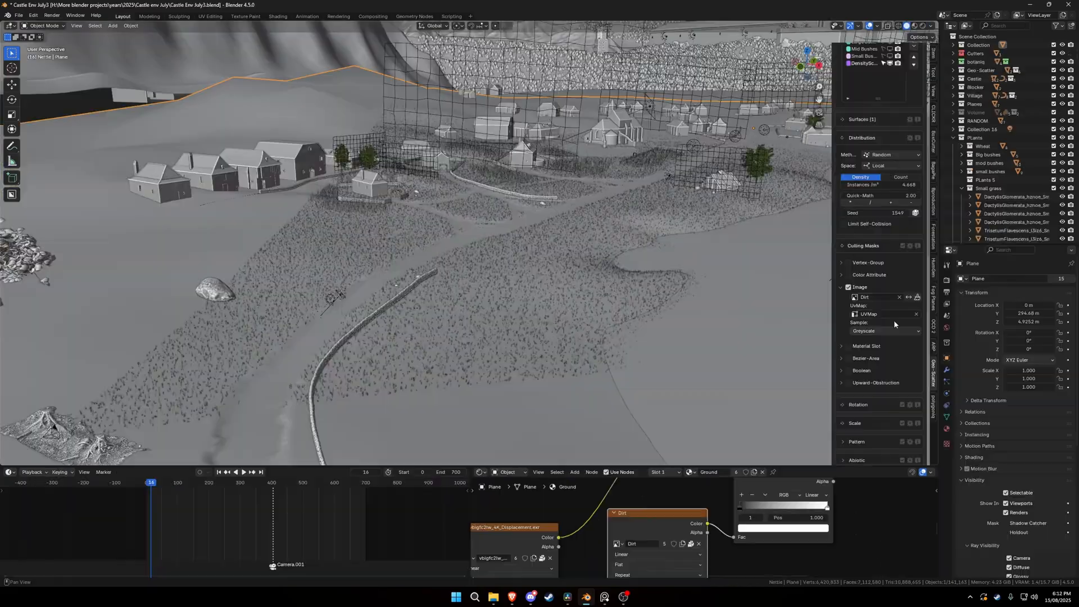
Set the grass scatter's distance culling transition end to 150 m and check the field through the camera.
scroll(894, 319, down, 5)
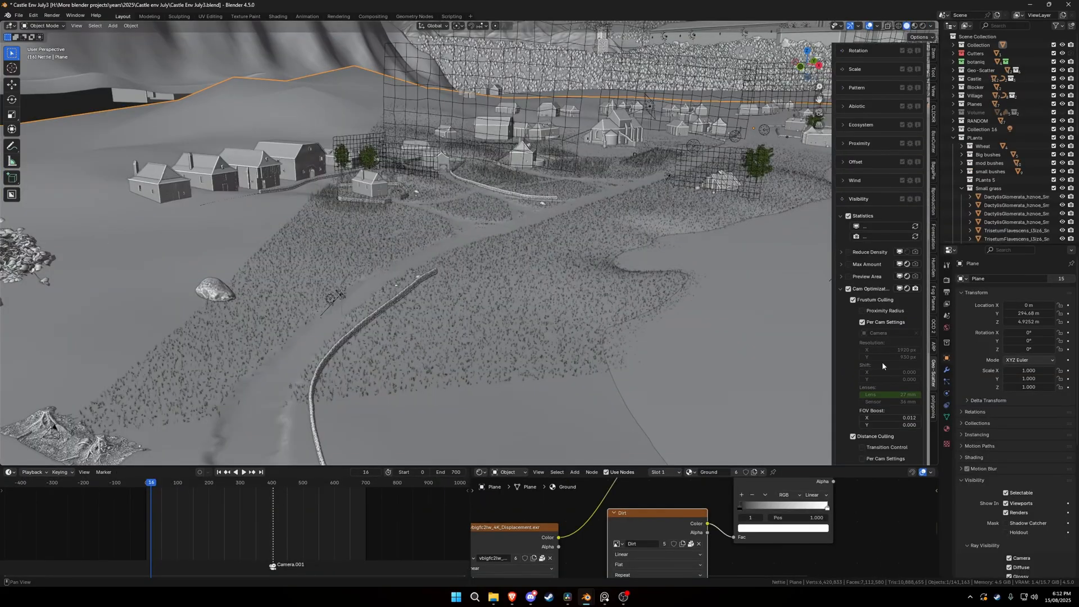
click(893, 381)
text(1.00)
key(Return)
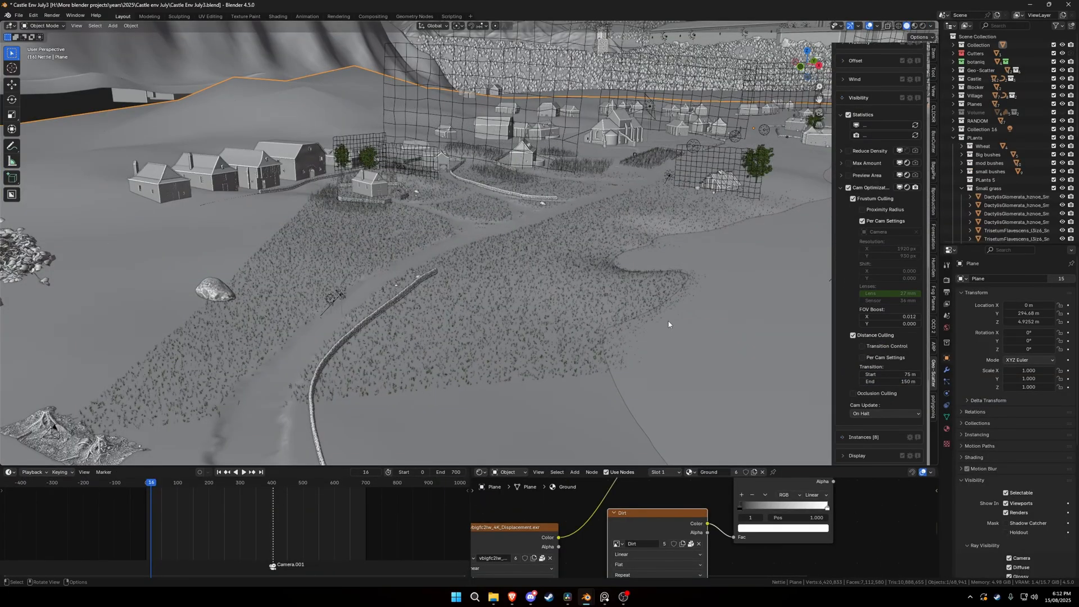
key(KP_0)
scroll(865, 225, up, 20)
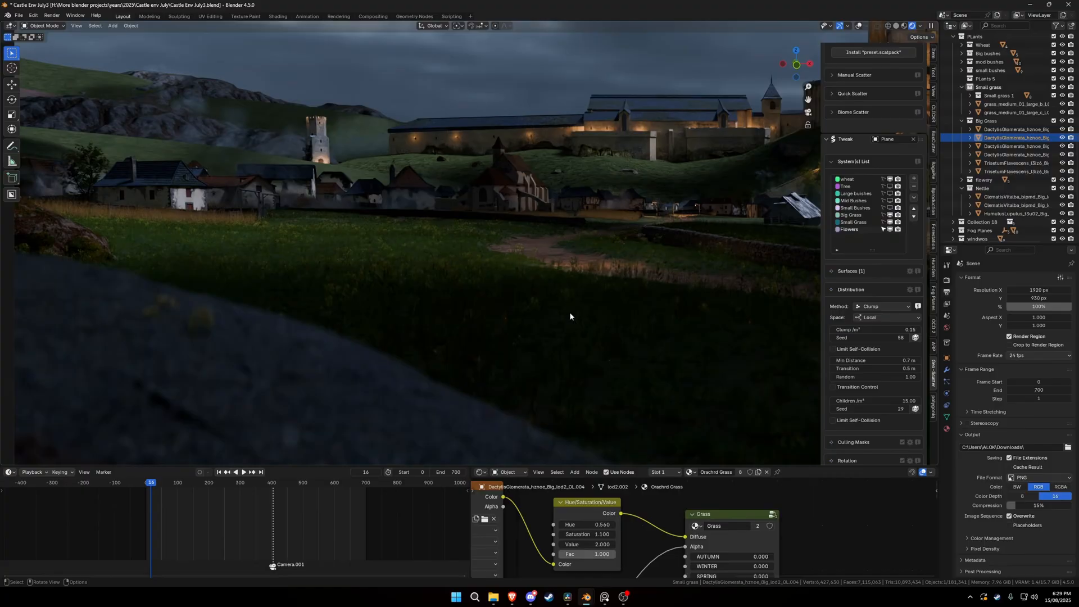
key(KP_0)
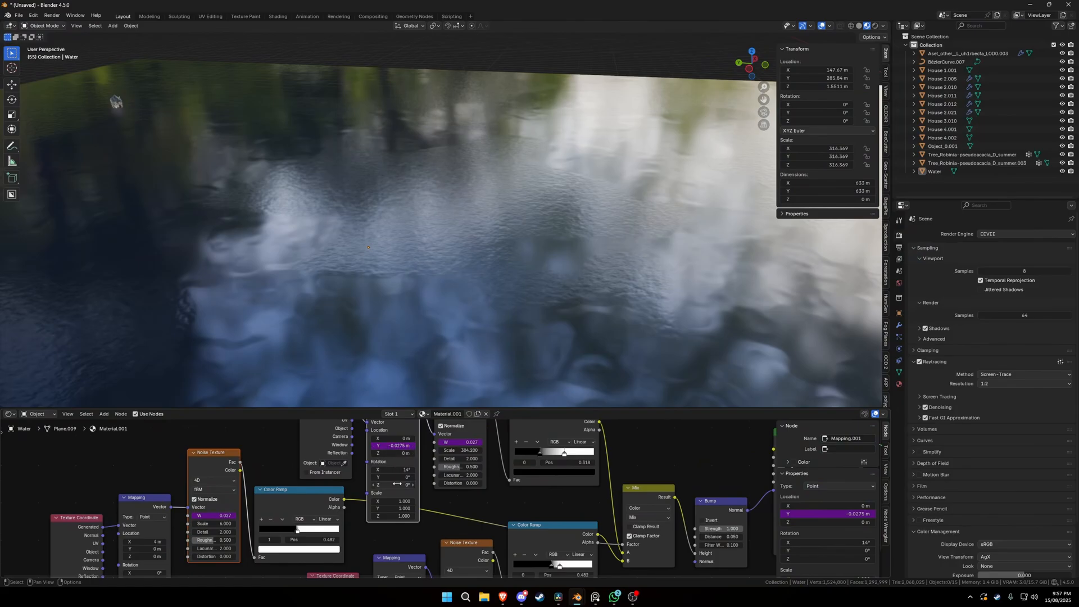
Set the X rotation of the water material's upper Mapping node to 0°.
text(0)
key(Return)
middle_drag(433, 485, 436, 374)
right_click(409, 491)
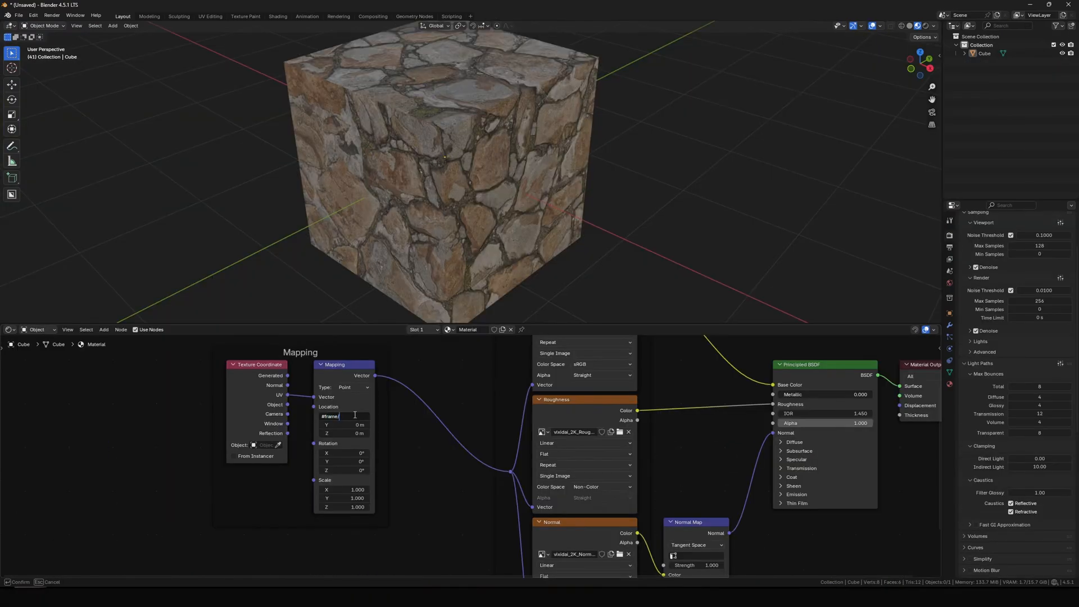
Drive the Mapping node's X location on the stone cube with a #frame/ expression and play the texture animation.
key(Return)
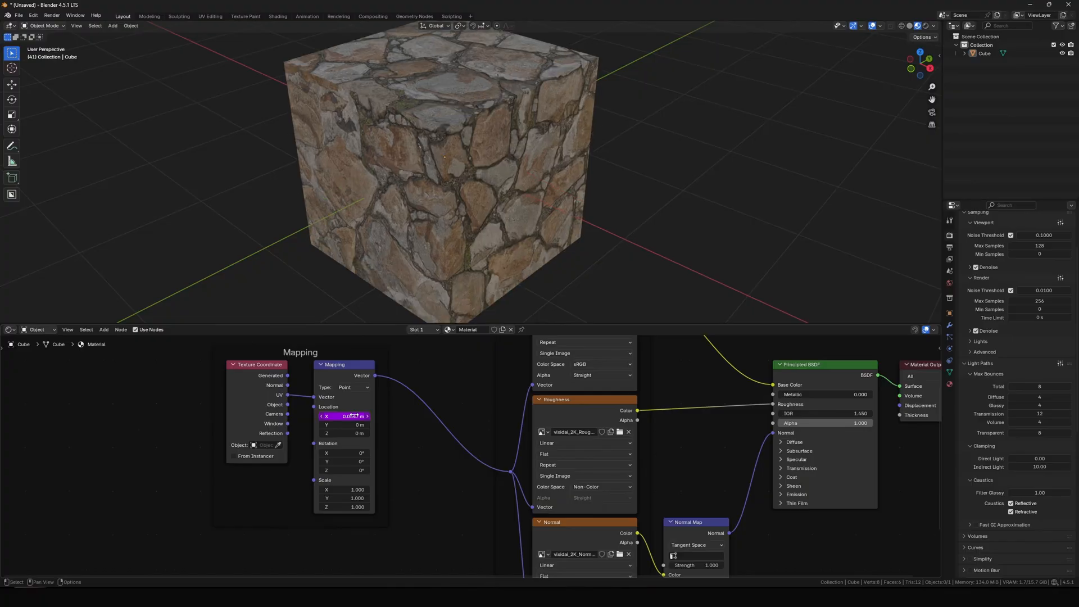
key(space)
middle_drag(368, 168, 478, 197)
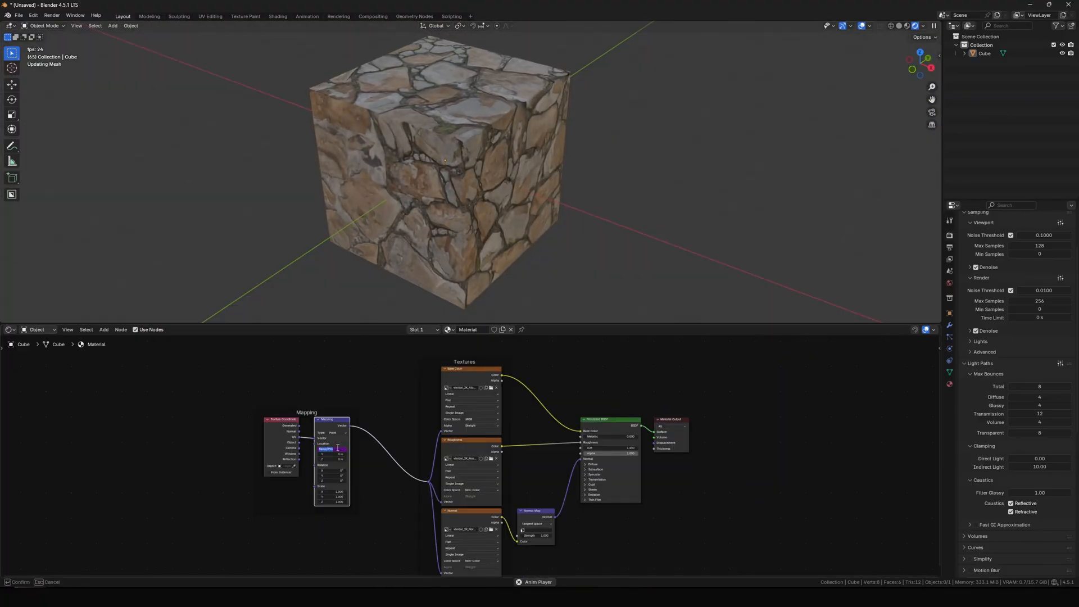
scroll(402, 440, up, 2)
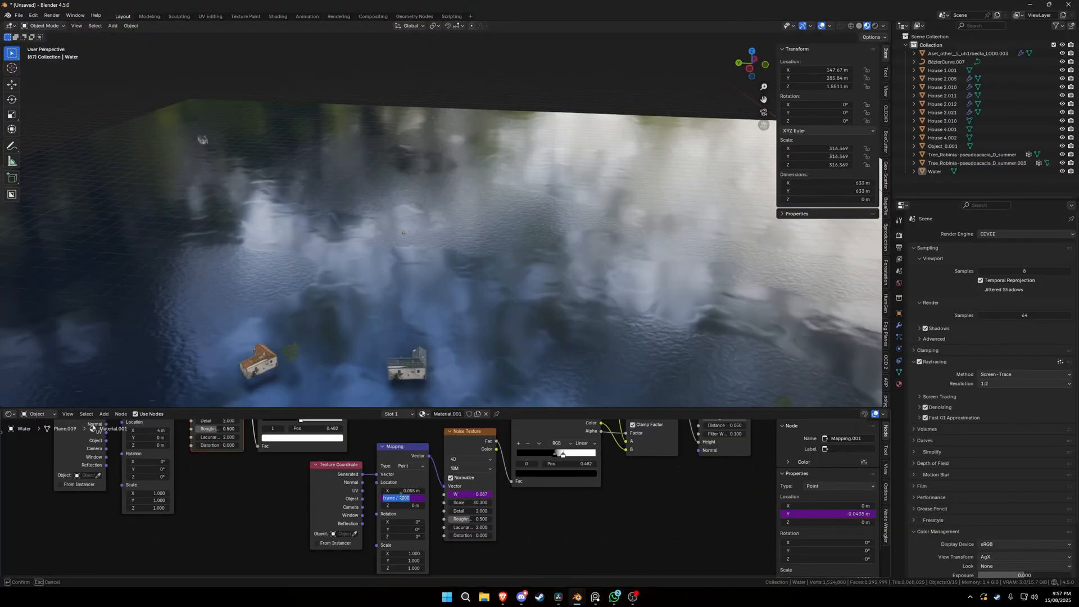
Apply the frame-based expression to the lower water Mapping node's Y location and review the moving ripples during playback.
key(Return)
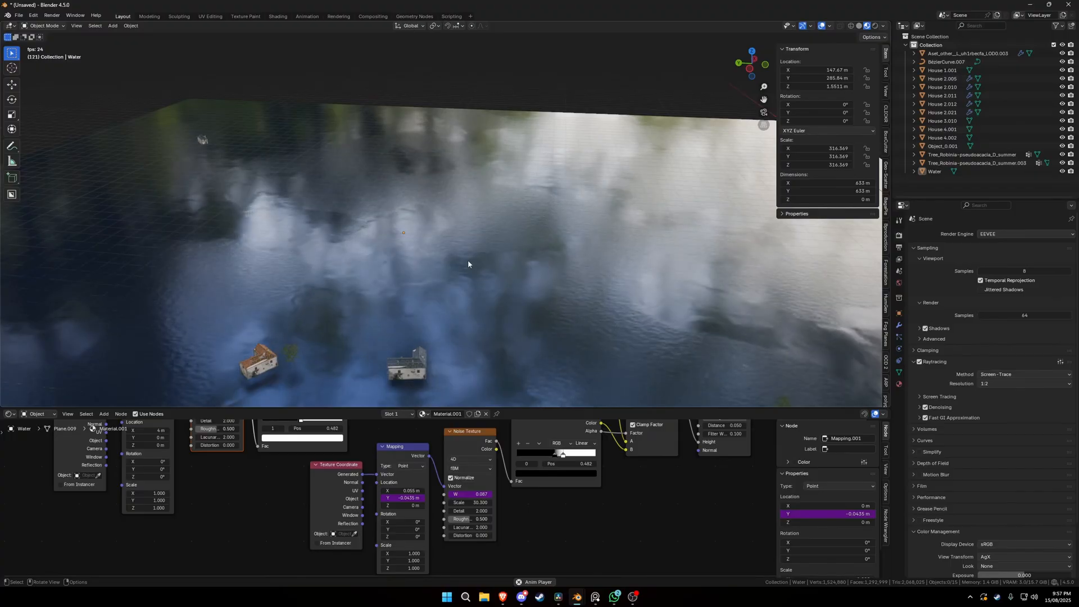
middle_drag(468, 265, 494, 436)
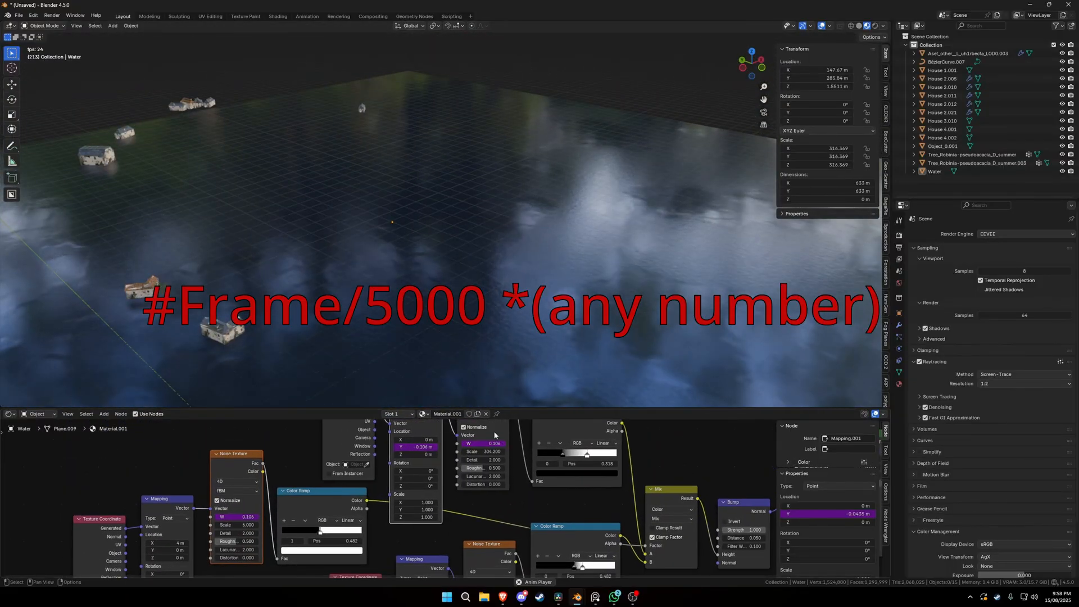
key(Escape)
middle_drag(514, 360, 480, 344)
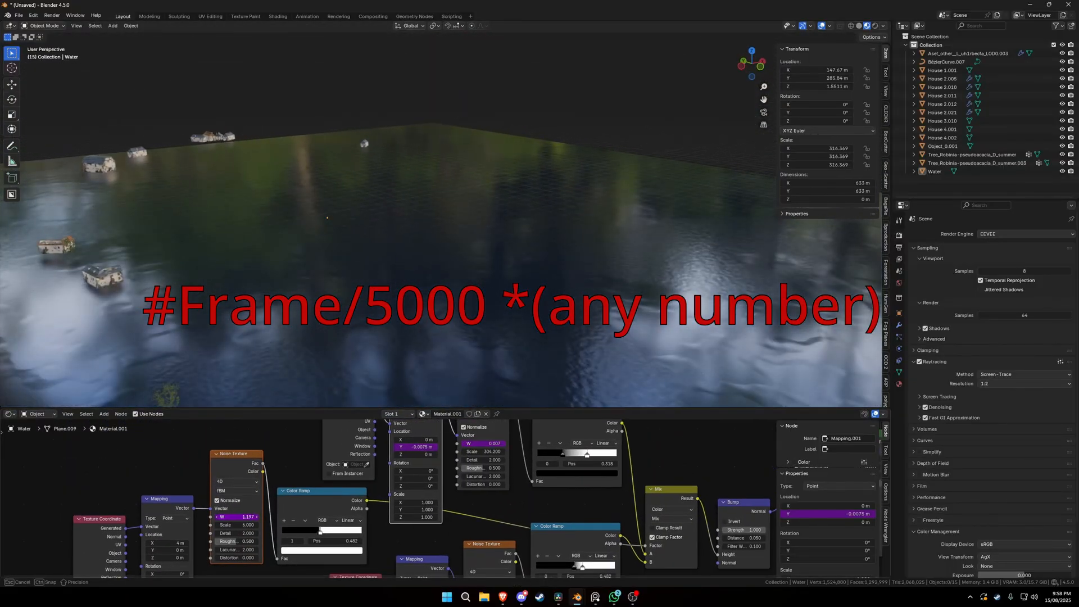
Vary the W value of the first water Noise Texture to preview ripple changes, and play the water animation.
drag(241, 516, 244, 516)
middle_drag(359, 304, 403, 308)
drag(231, 516, 214, 516)
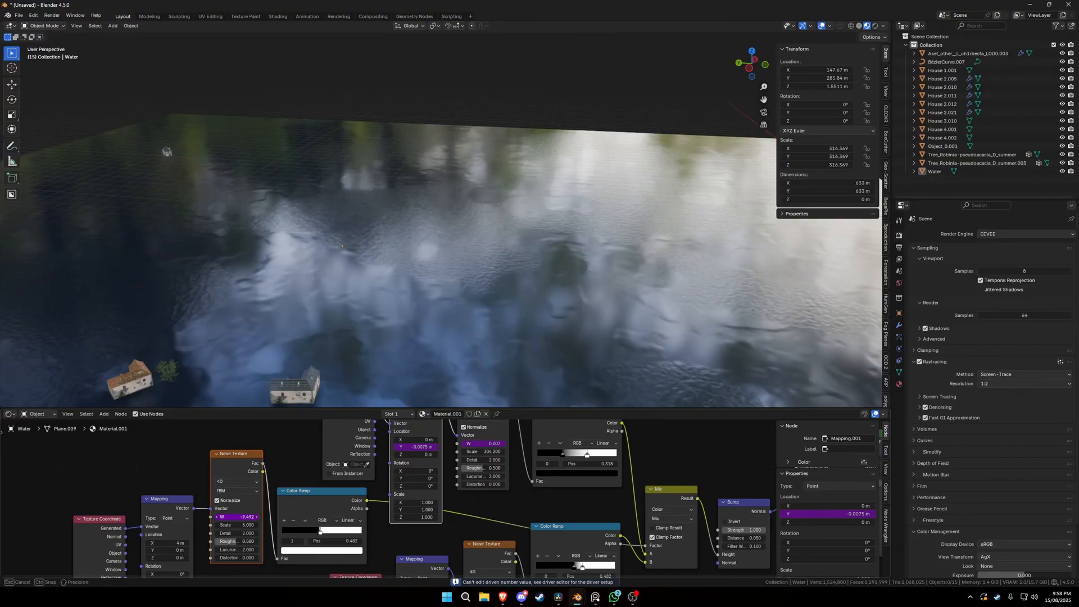
key(Home)
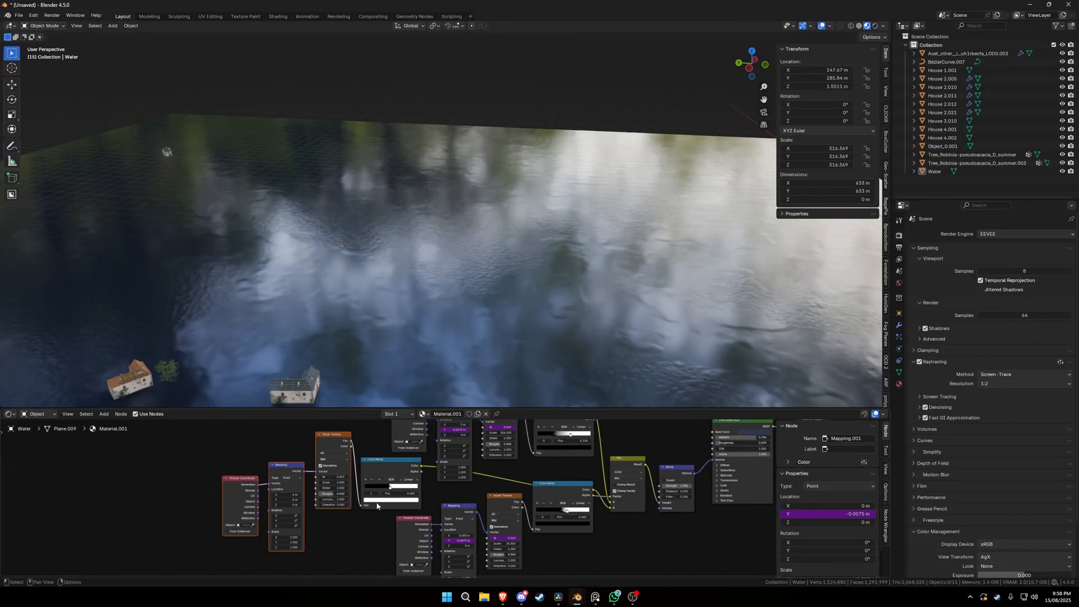
key(space)
middle_drag(514, 272, 477, 261)
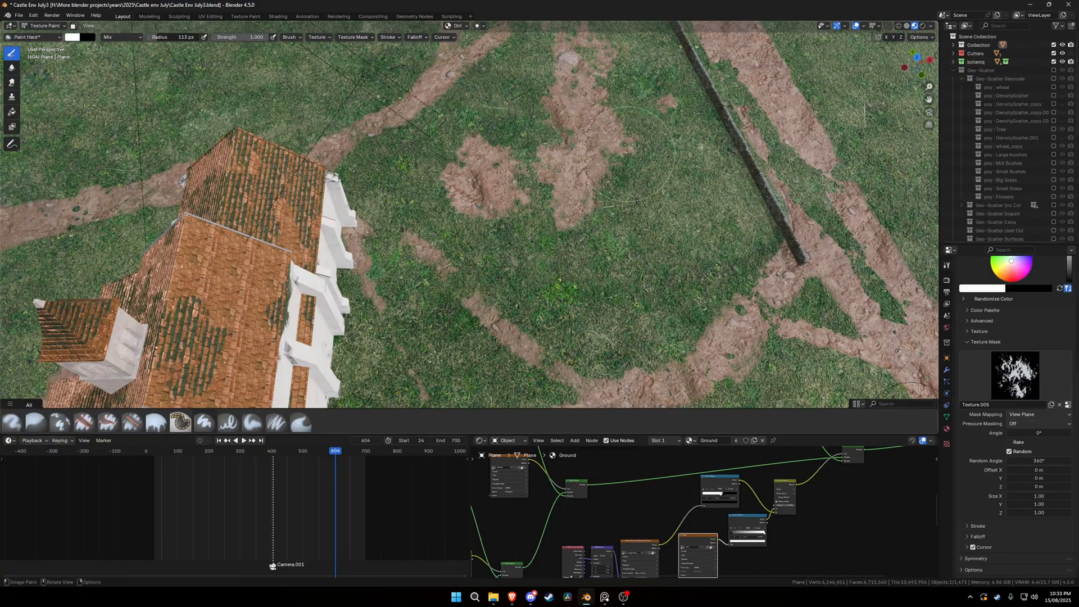
Paint dirt patches onto the grassy ground between the church and the stone wall using the textured mask brush.
drag(627, 153, 742, 275)
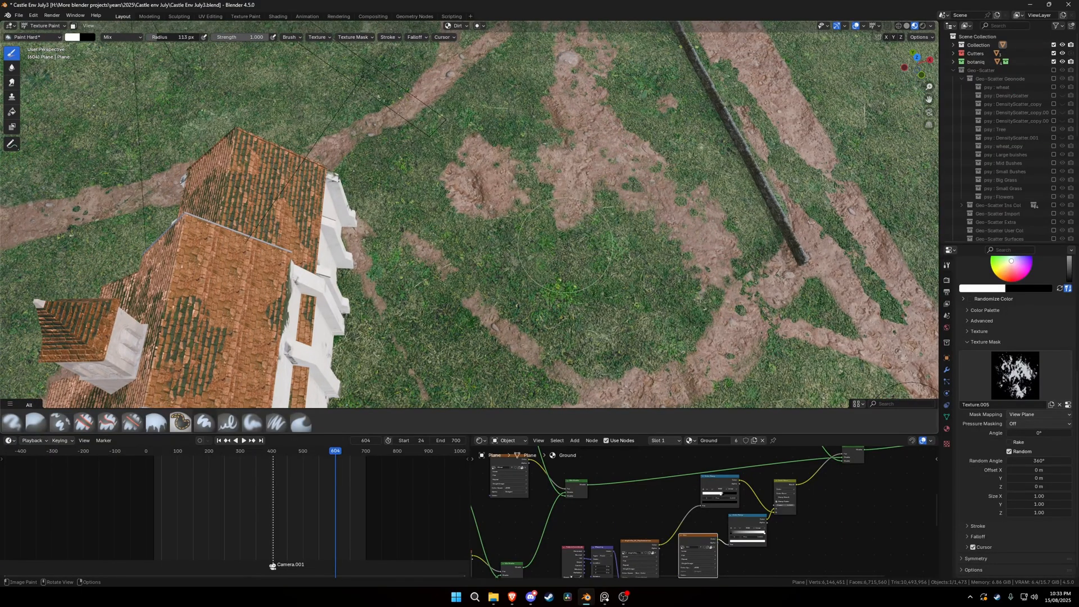
drag(514, 274, 657, 304)
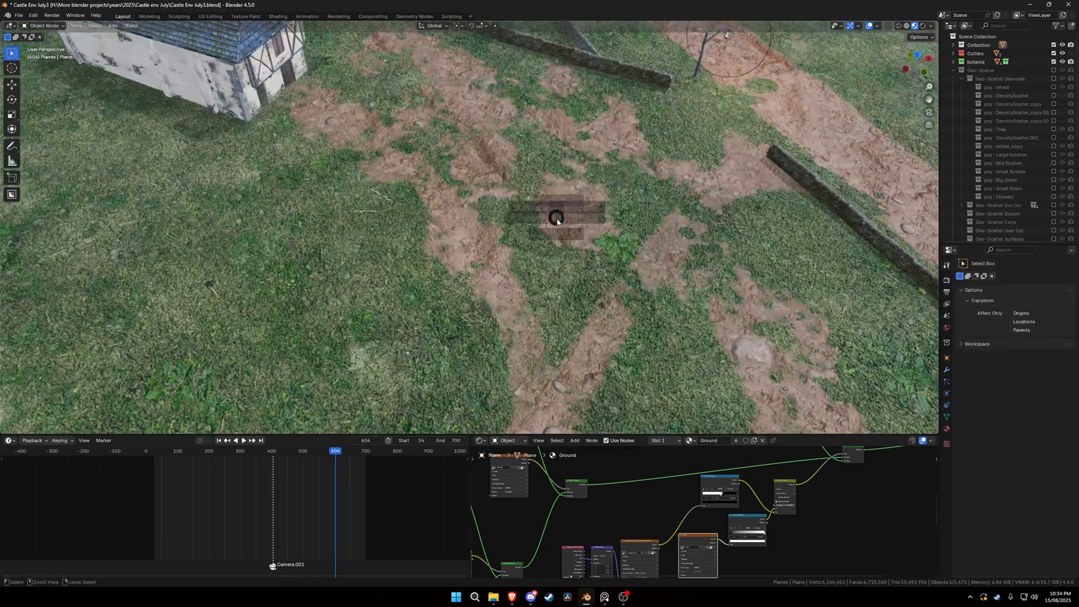
key(e)
mouse_move(169, 281)
mouse_down()
mouse_move(191, 337)
mouse_move(236, 286)
mouse_up()
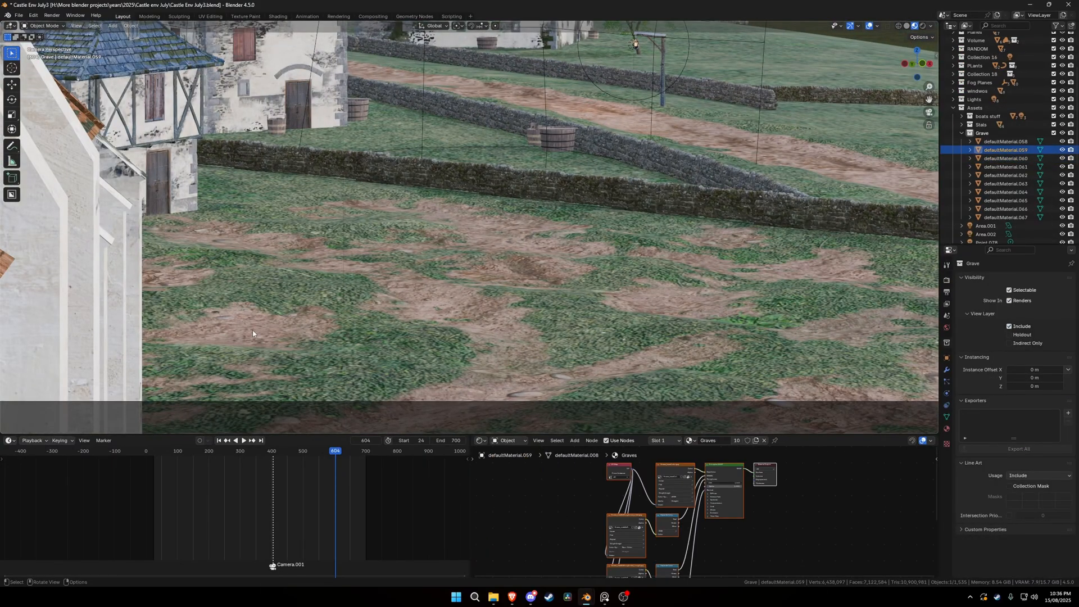
Snap the defaultMaterial.059 grave monument to a 3D cursor placed on the dirt patch beside the church.
shift+right_click(253, 333)
key(shift+s)
key(8)
Rotate the tall grave monument about the Z axis and adjust its height on the ground.
key(r)
key(z)
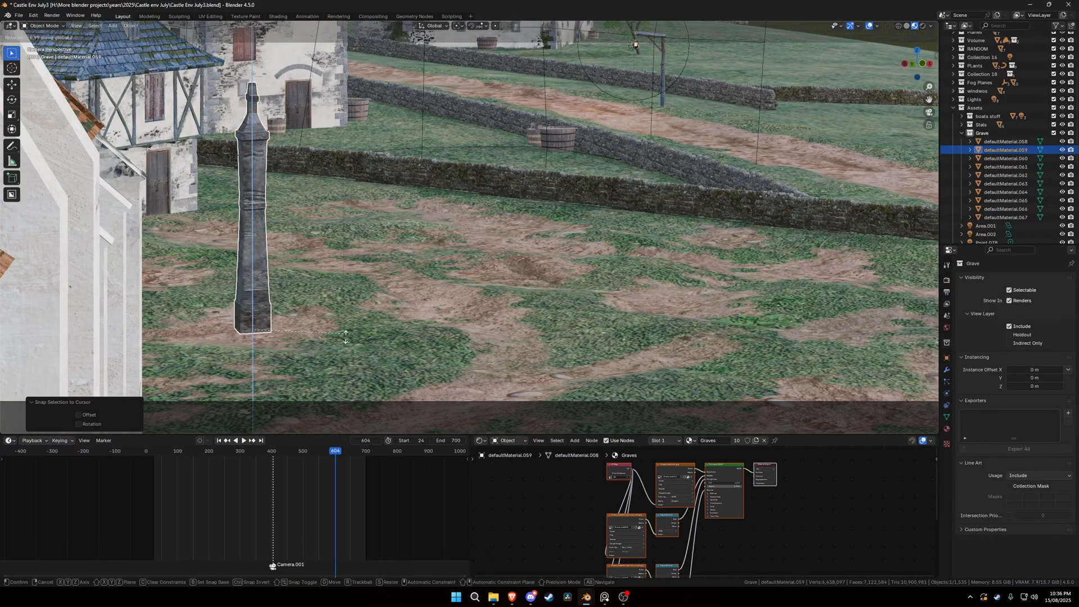
key(Escape)
key(r)
key(z)
click(238, 373)
key(g)
key(z)
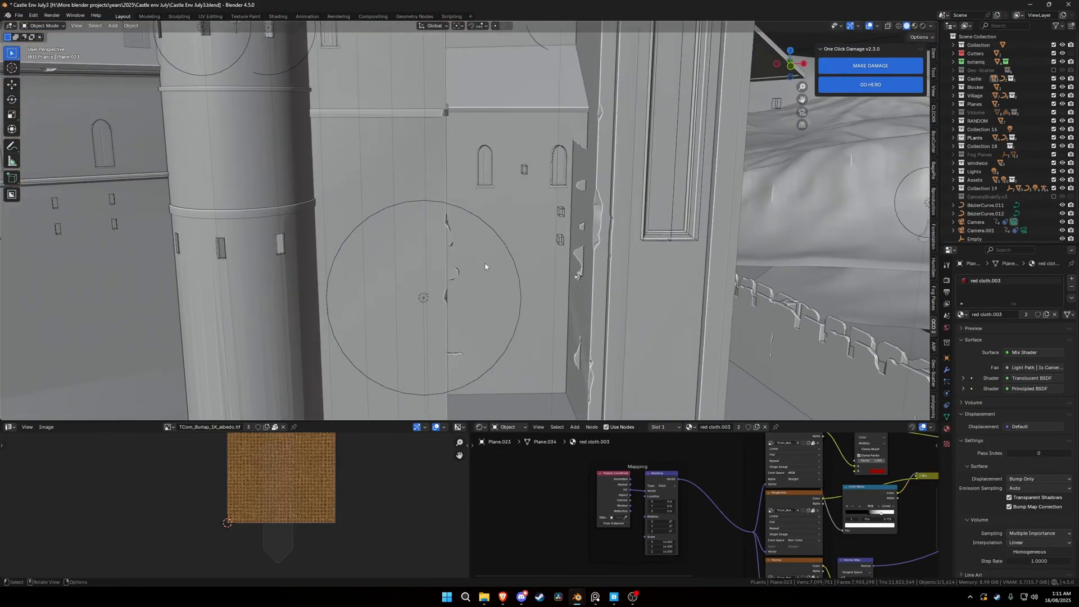
Examine the red banners on the castle from the camera view and the flag at the roof corner.
scroll(486, 267, down, 9)
middle_drag(486, 267, 560, 284)
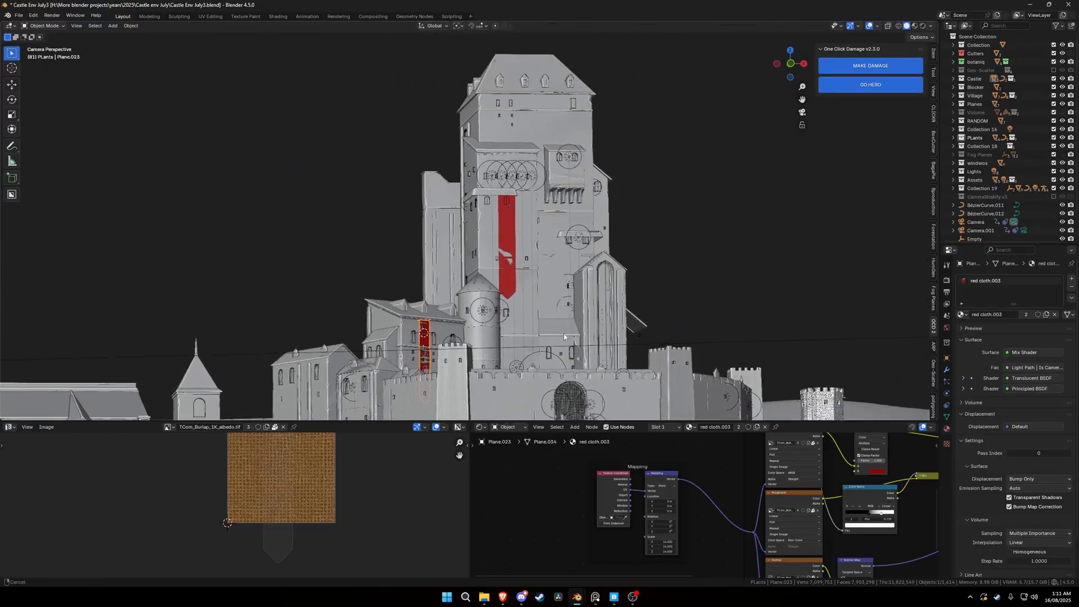
key(KP_0)
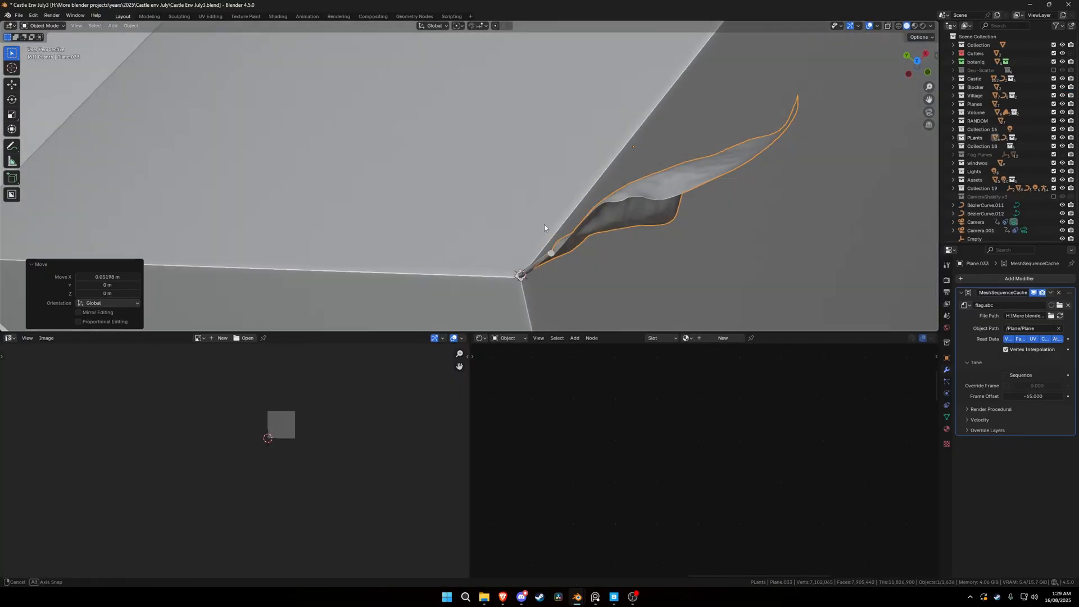
middle_drag(540, 223, 520, 191)
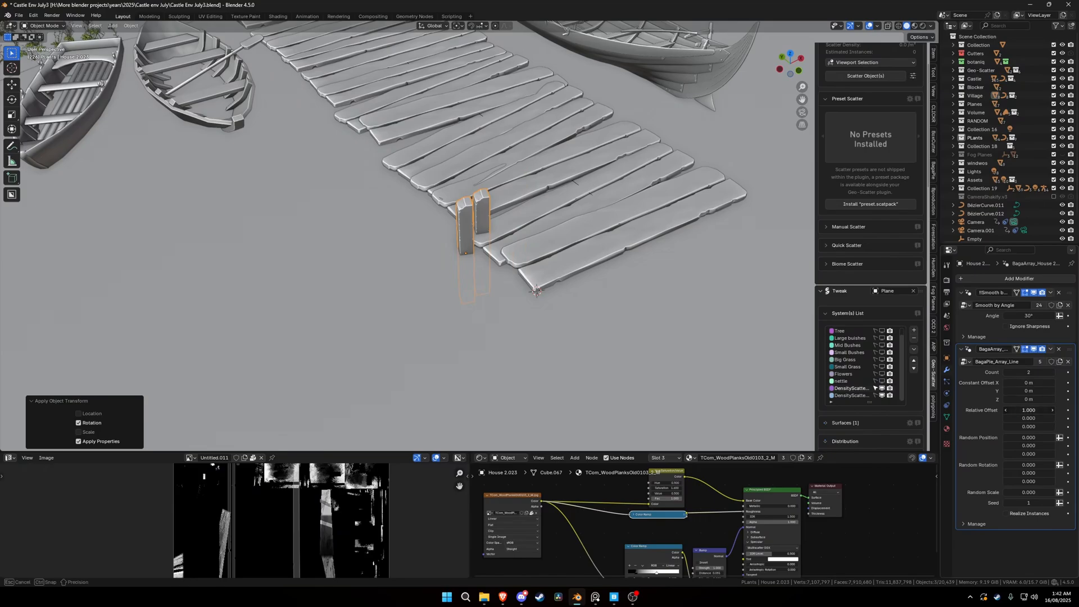
Array the wooden post along the dock edge with relative offset X 0.000 and Y 3.000, and increase the count.
drag(1028, 410, 1029, 419)
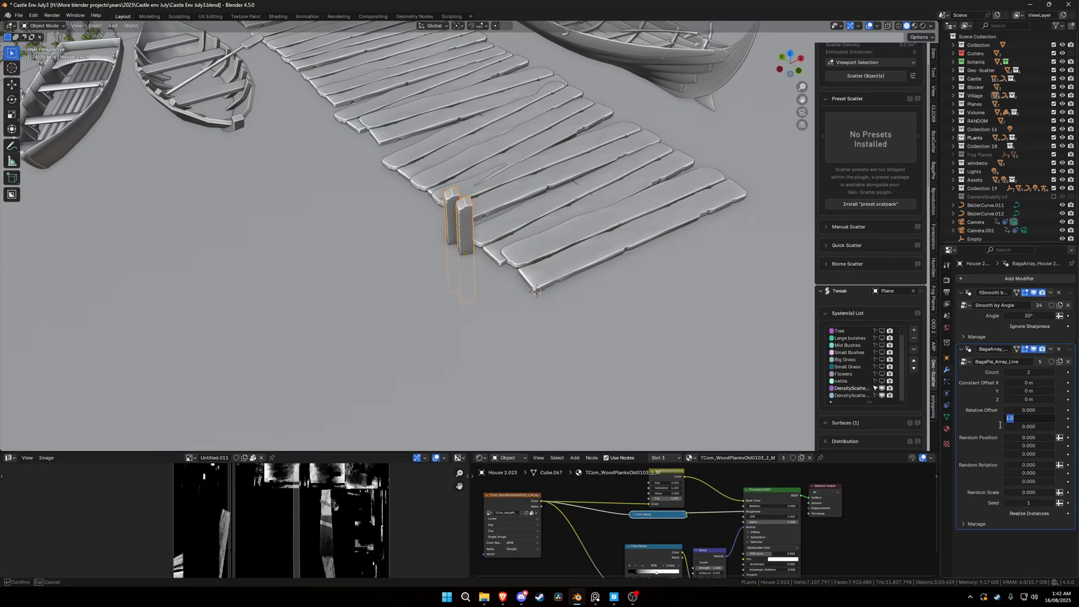
drag(1025, 375, 1050, 375)
scroll(624, 222, down, 4)
middle_drag(624, 222, 568, 222)
Rotate the row of posts -3.54° about the Z axis to follow the dock's edge.
key(r)
key(z)
click(567, 220)
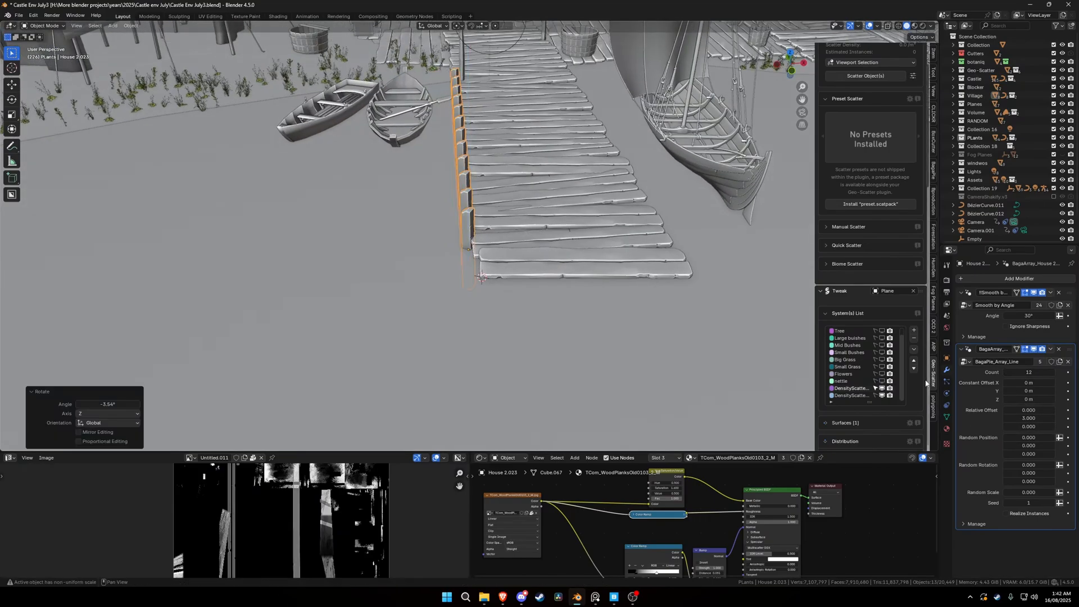
Set the post array's Y relative offset to 5.000 and reduce the number of posts.
drag(1027, 418, 1051, 418)
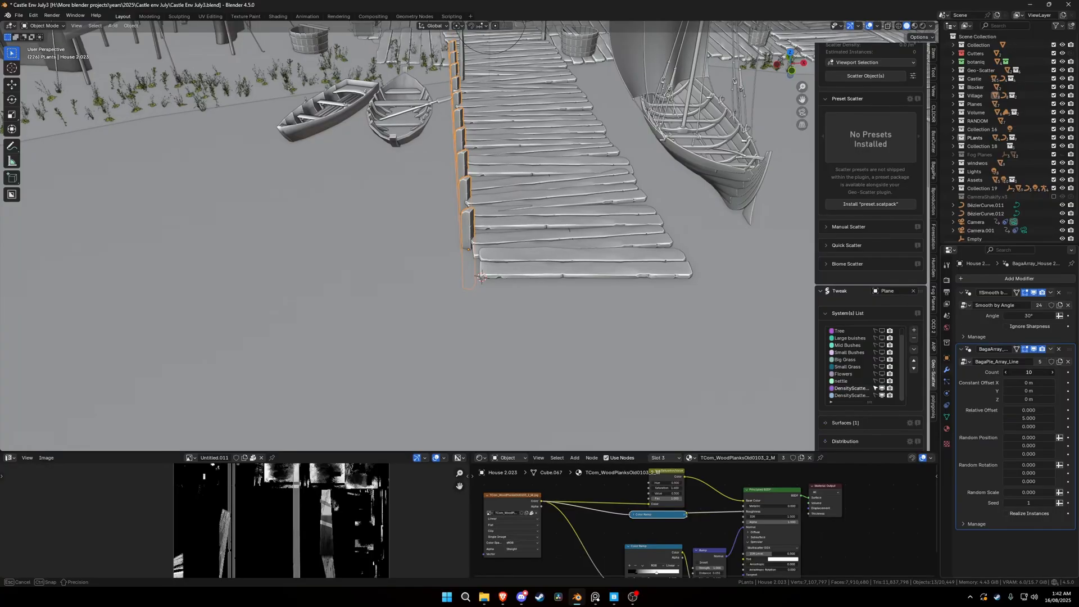
scroll(481, 277, down, 3)
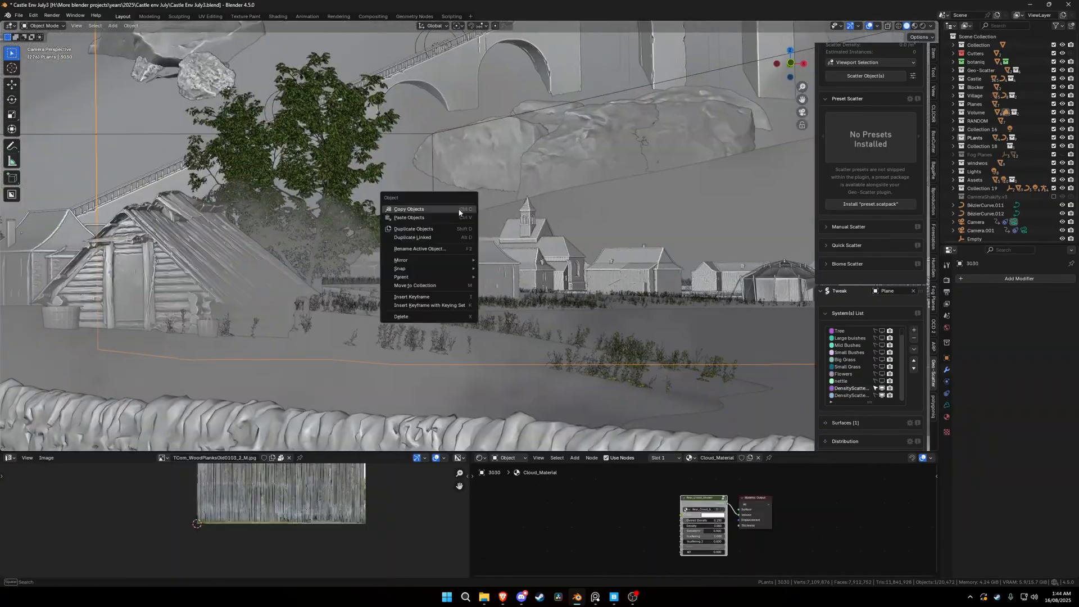
Examine the castle and village from the camera view and in the render of frame 147.
key(Escape)
scroll(625, 185, down, 3)
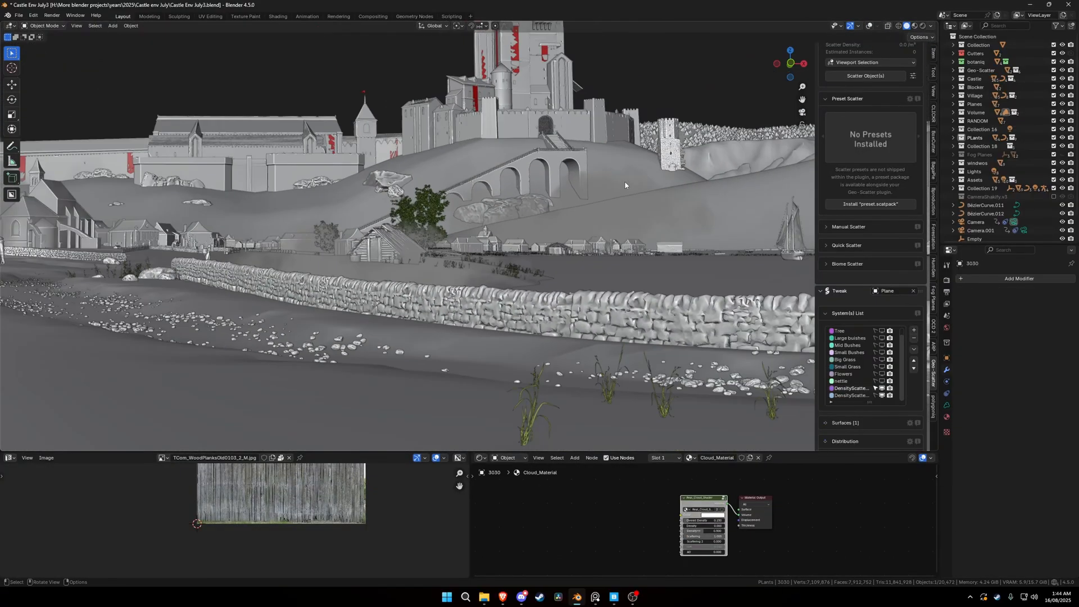
scroll(625, 185, down, 3)
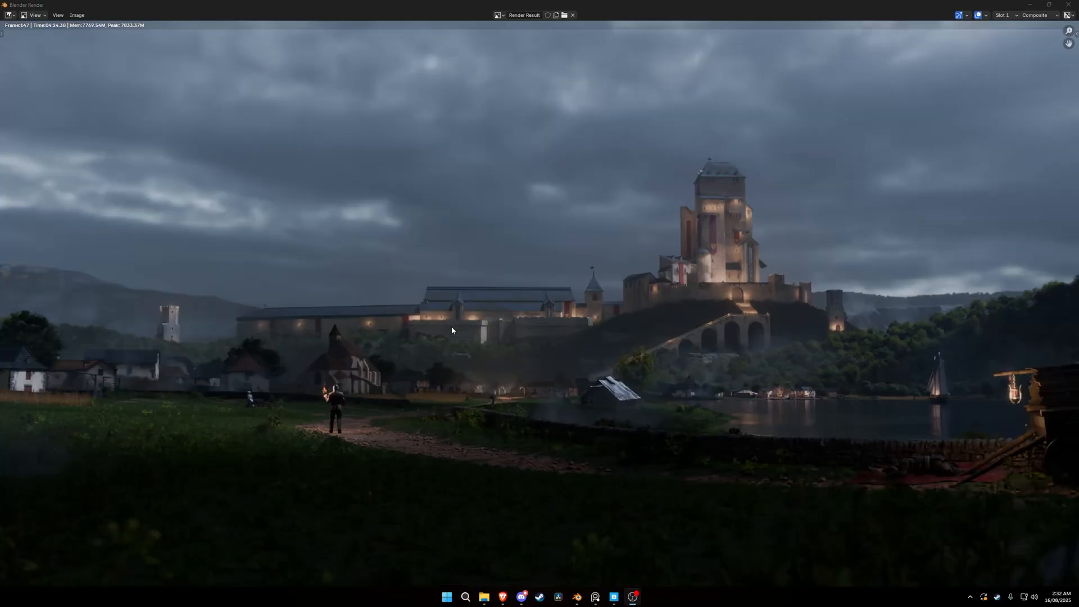
scroll(532, 338, down, 1)
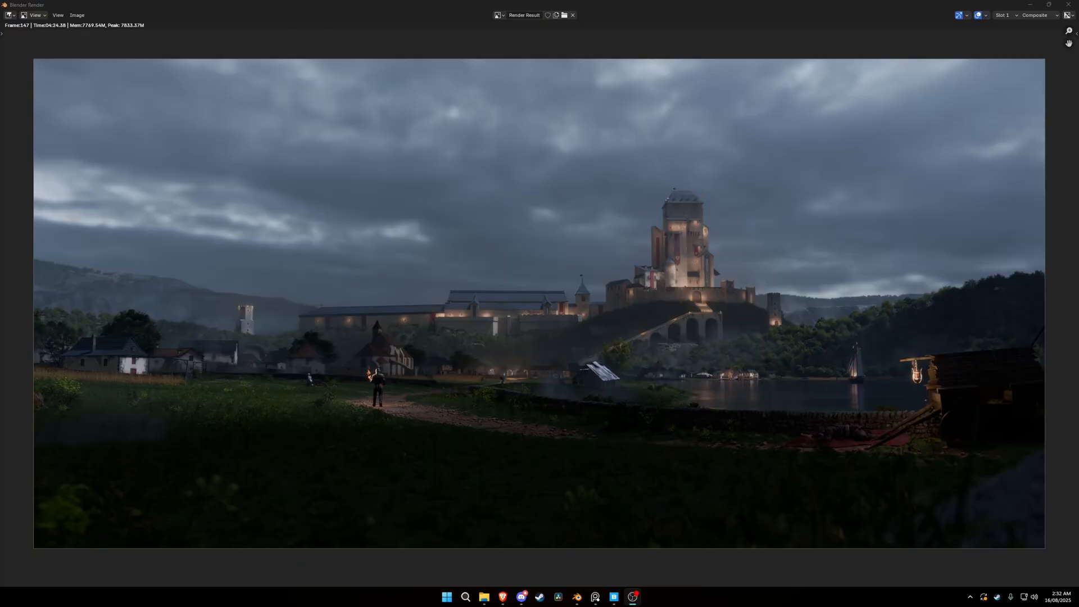